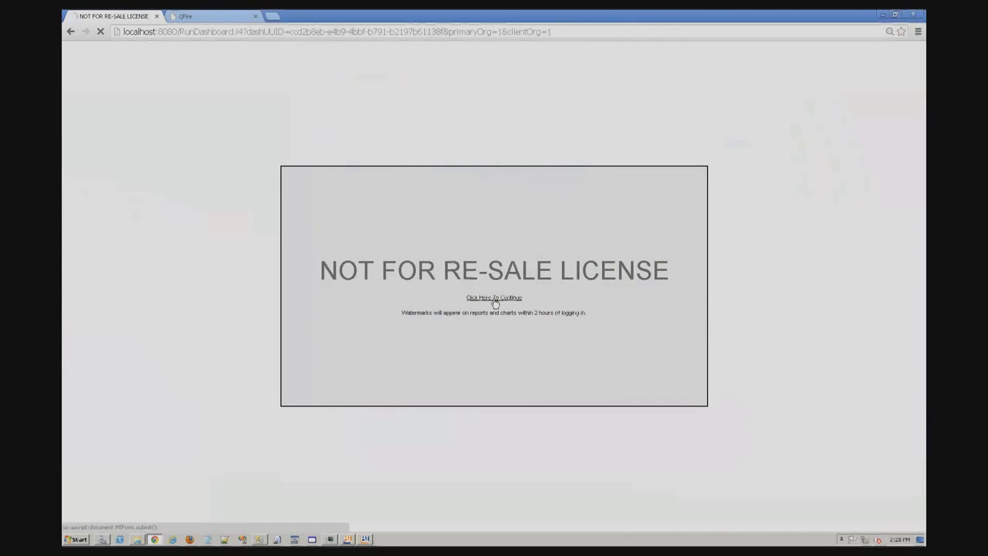
Step: Continue past the licence notice and open the BIReady Northwind report from the favorites
left_click(494, 298)
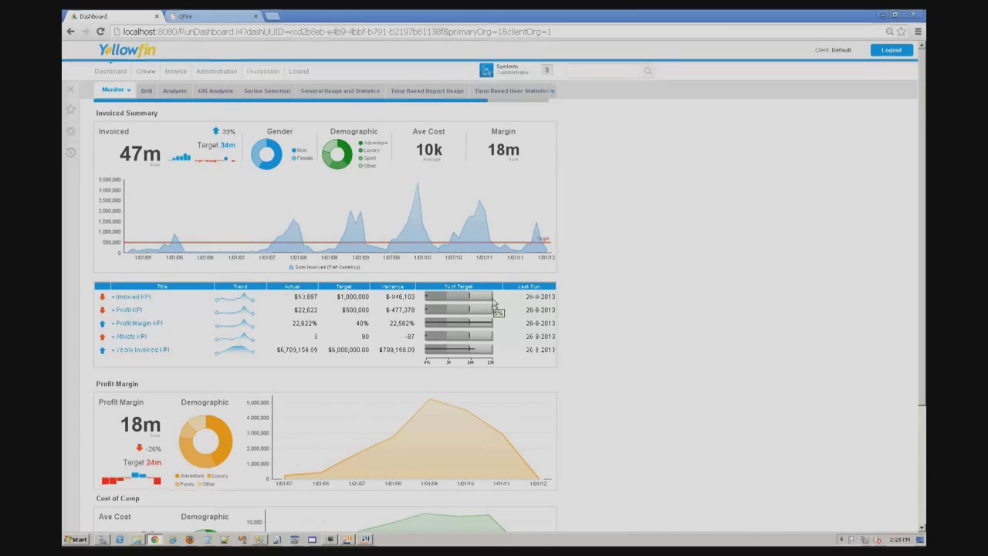
left_click(71, 115)
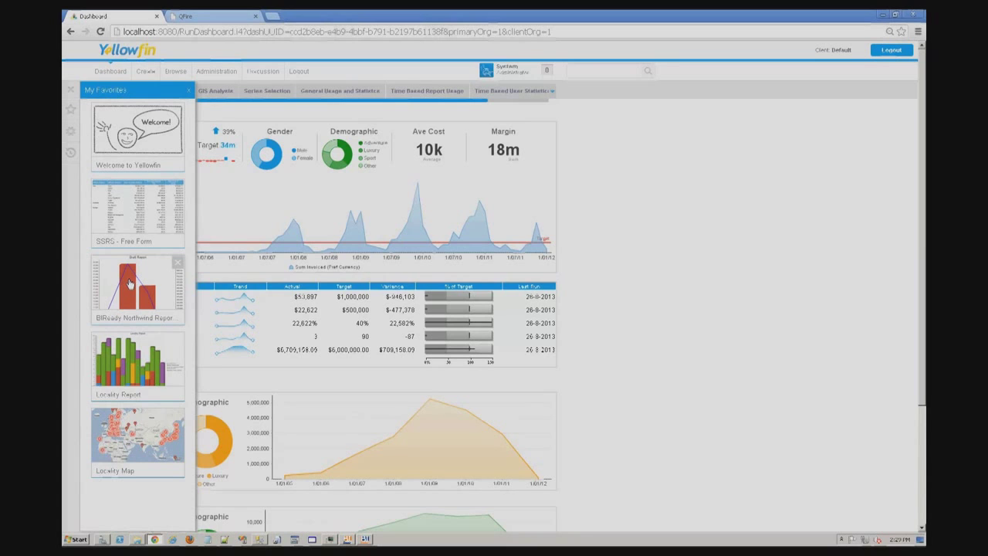
left_click(129, 283)
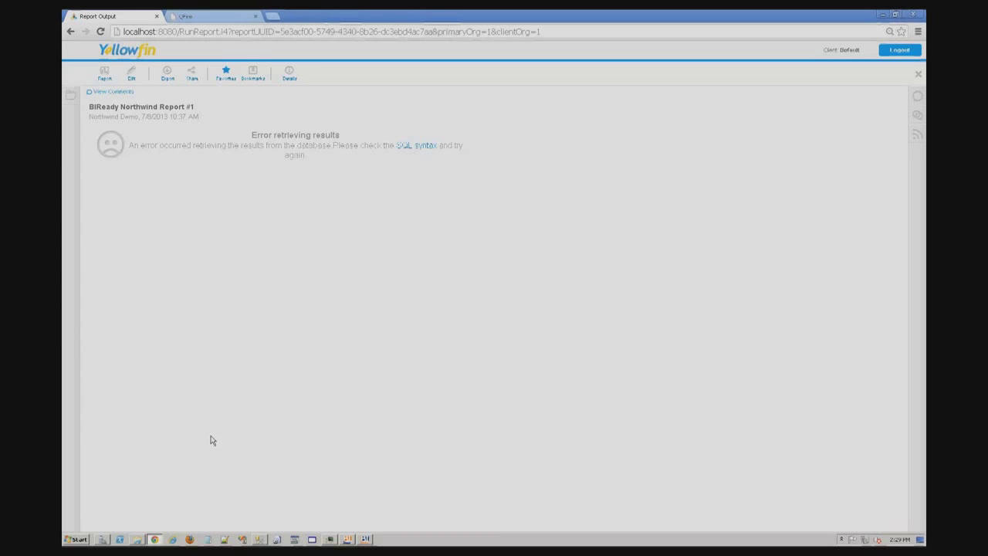
Step: Switch to BIReady Manager and add an MS Access environment named Repository
mouse_move(347, 542)
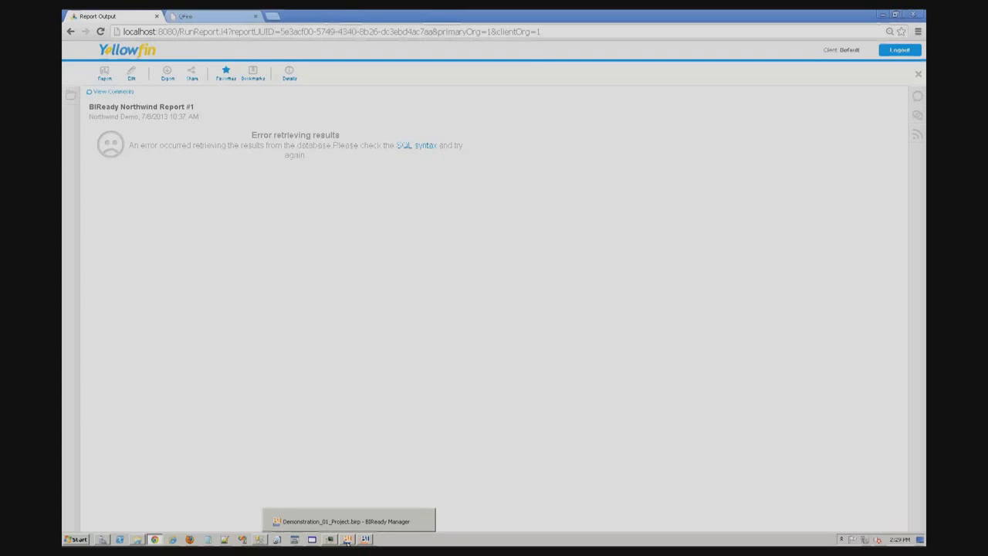
left_click(348, 541)
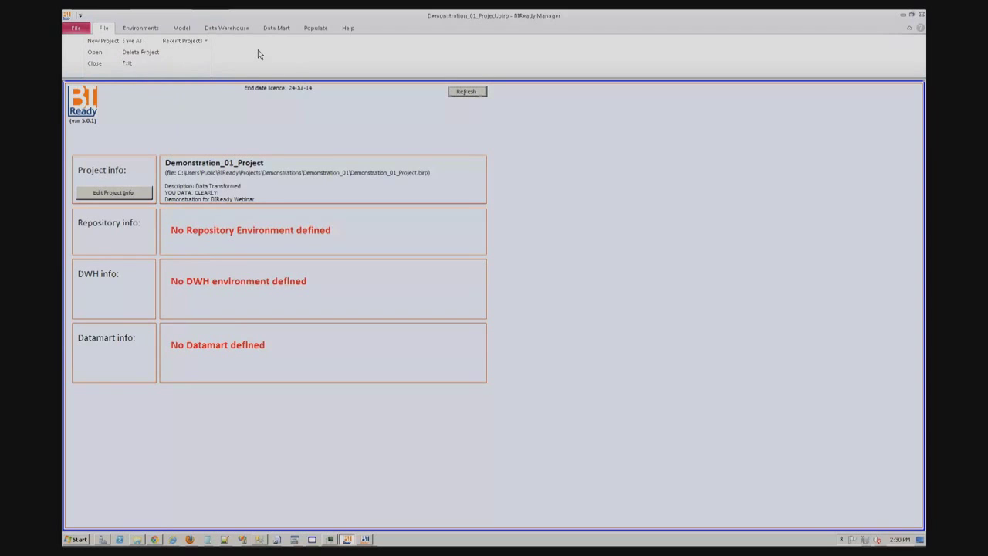
left_click(153, 30)
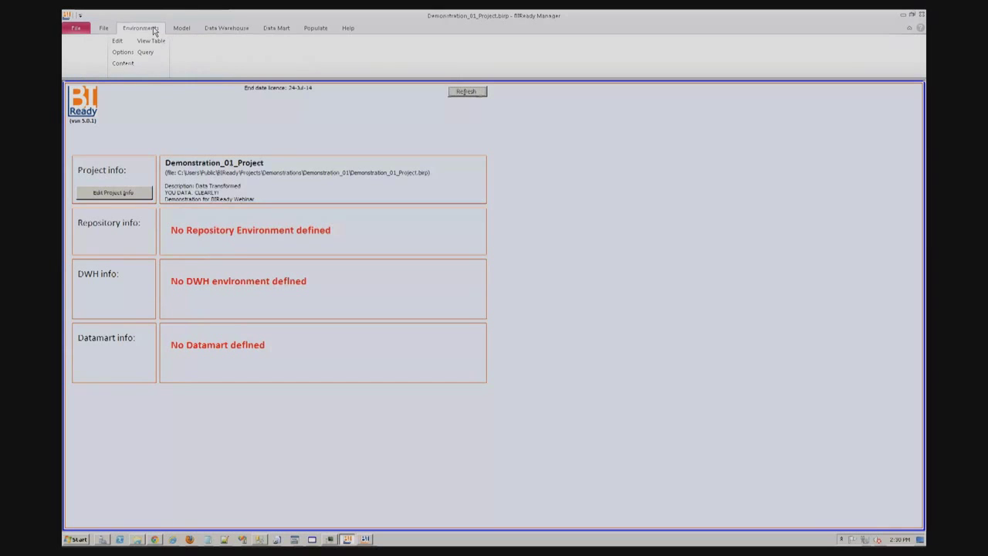
left_click(117, 43)
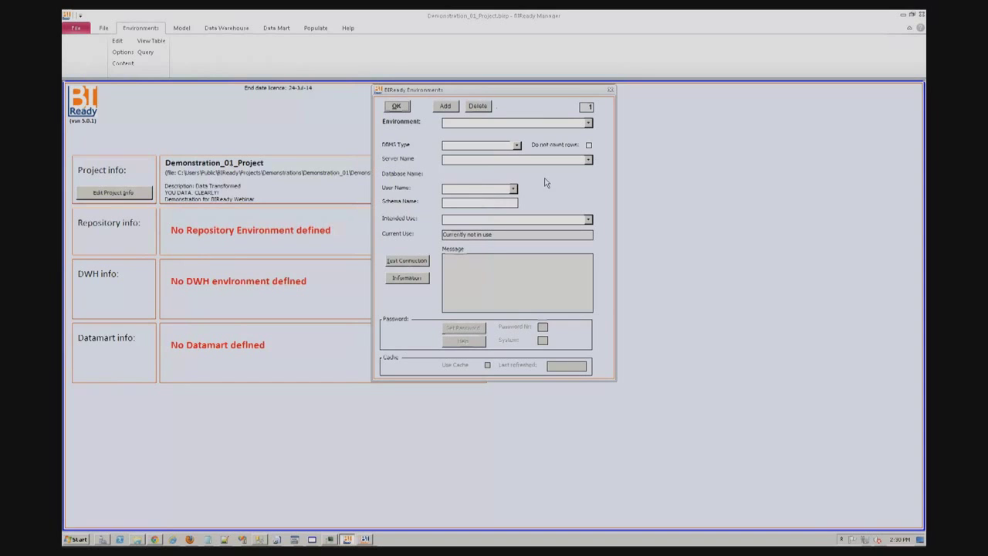
left_click(517, 146)
left_click(489, 156)
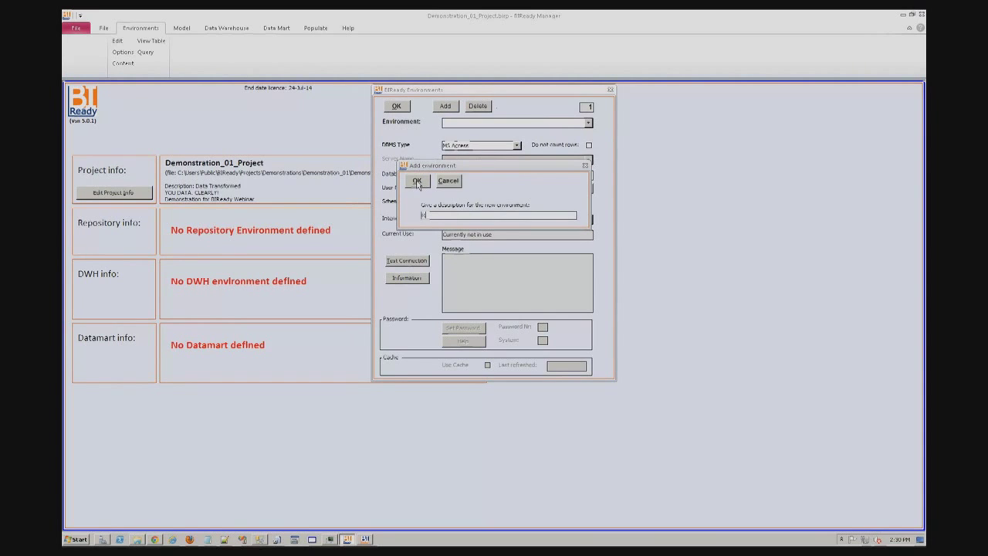
type("Repository")
left_click(417, 182)
Step: Assign a new Access database file named Demonstration_01_Repository to the Repository environment
left_click(575, 188)
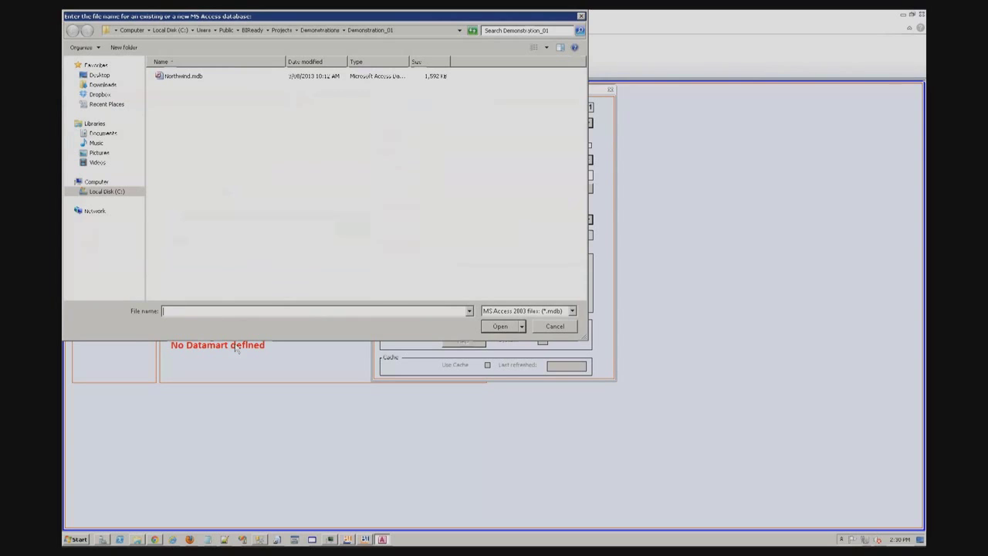
type("D")
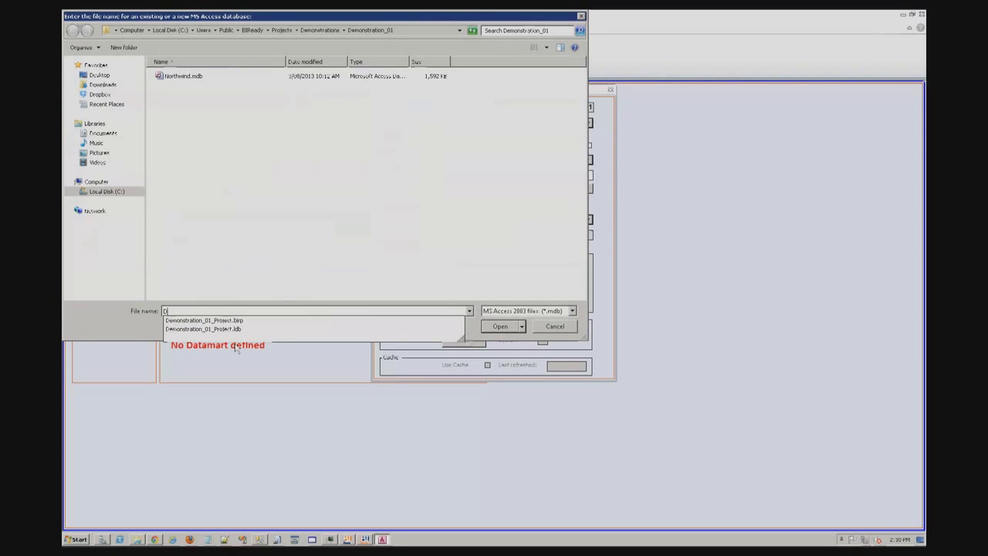
type("emonstration_01_Repository")
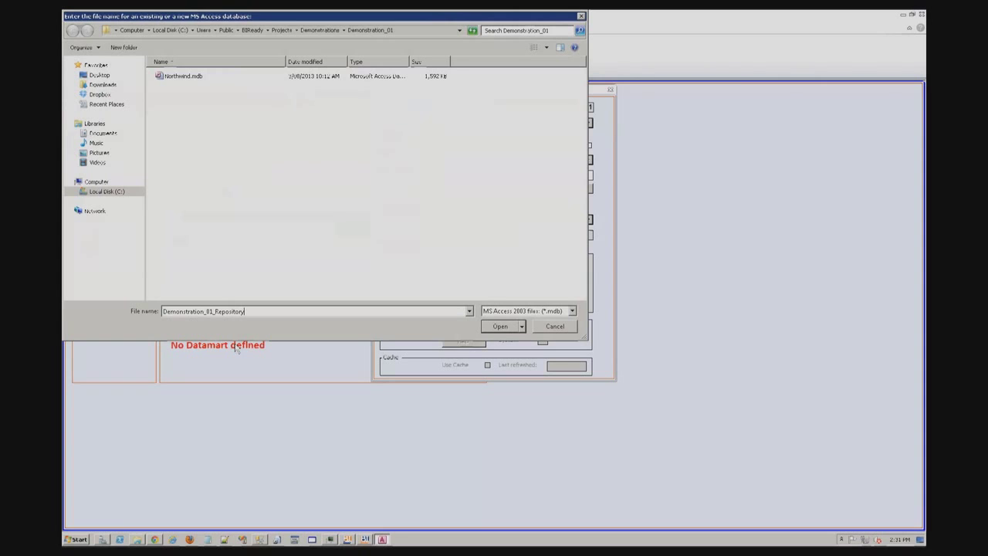
left_click(502, 327)
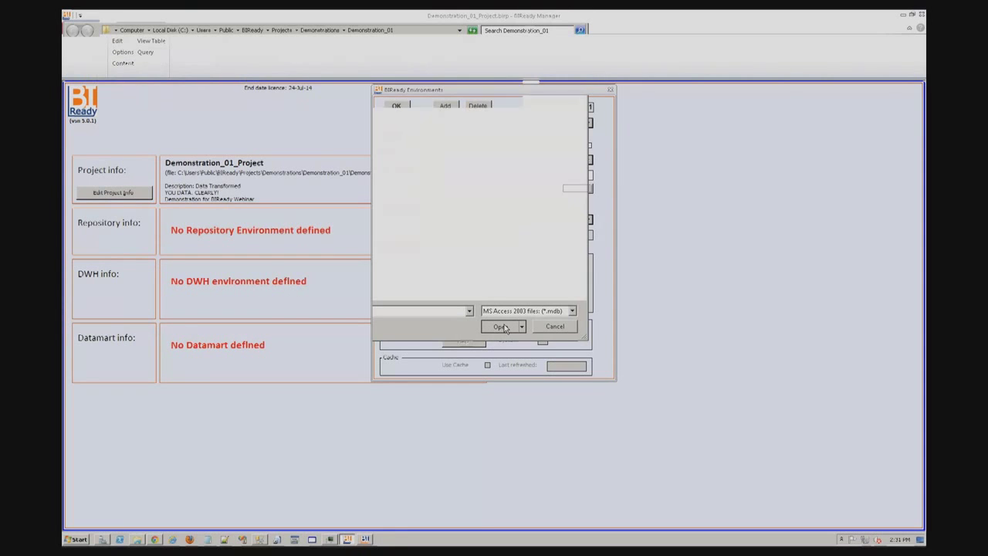
Step: Set the environment's intended use to Repository, test its connection and accept the environment settings
left_click(588, 220)
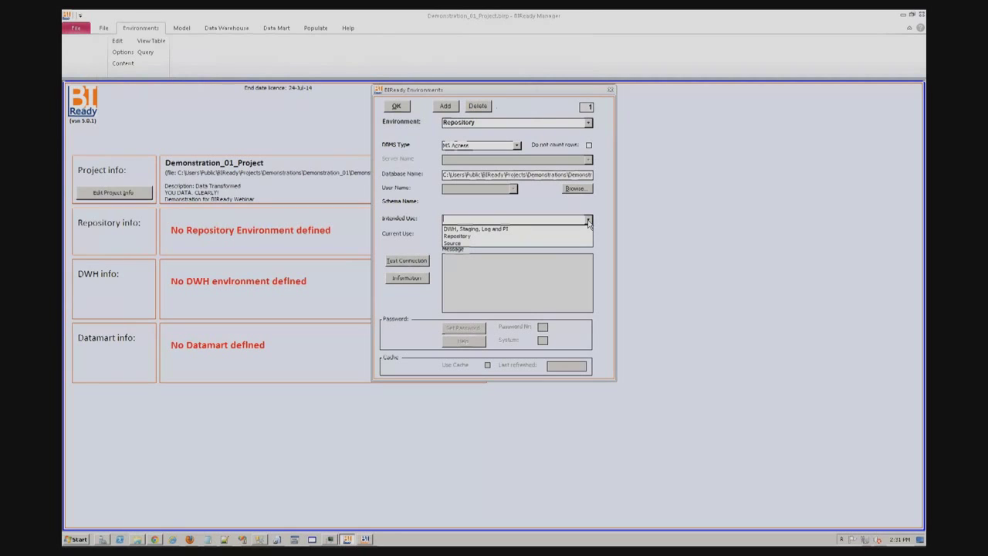
left_click(475, 235)
left_click(417, 262)
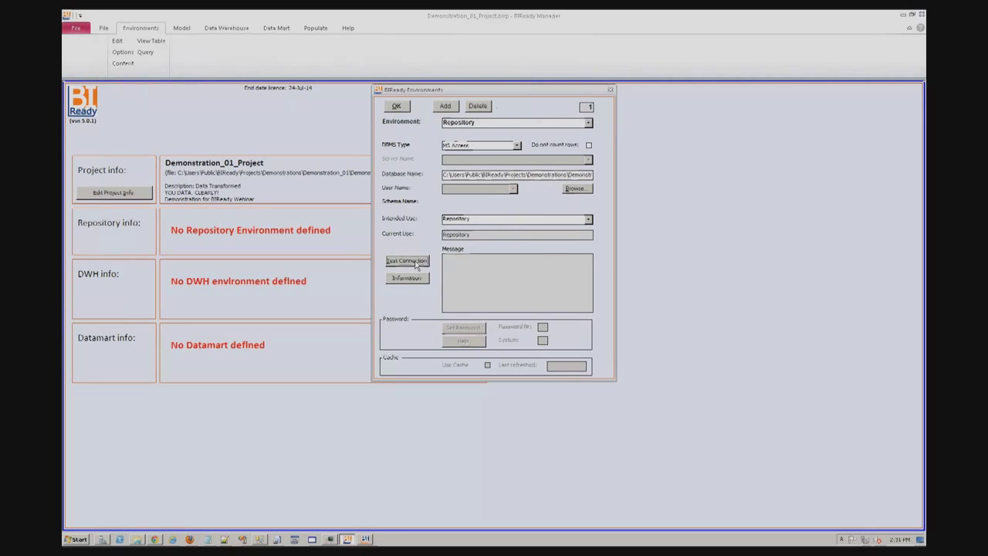
left_click(396, 108)
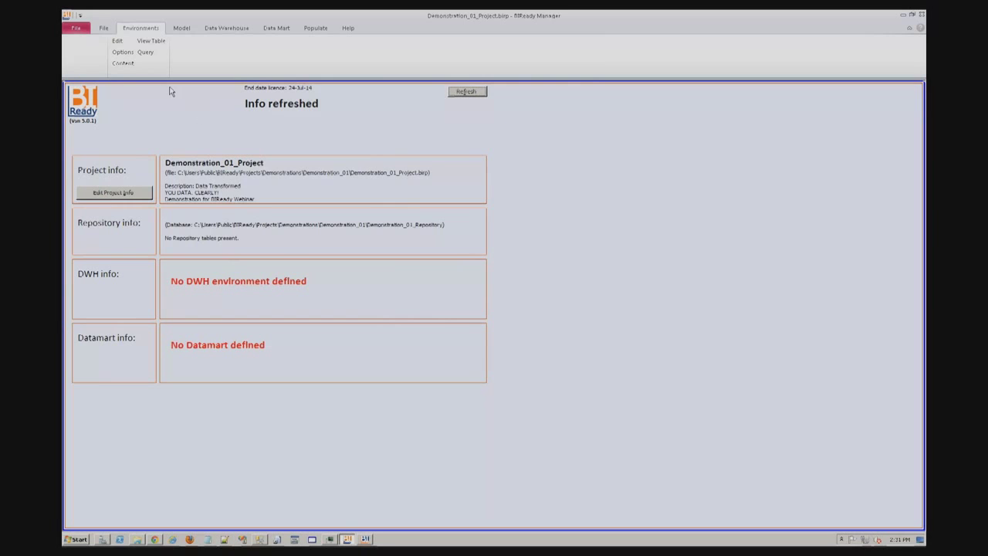
Step: Add a second environment described as Data Warehouse
left_click(118, 41)
left_click(445, 106)
type("E")
type("ata Warehous")
type("e")
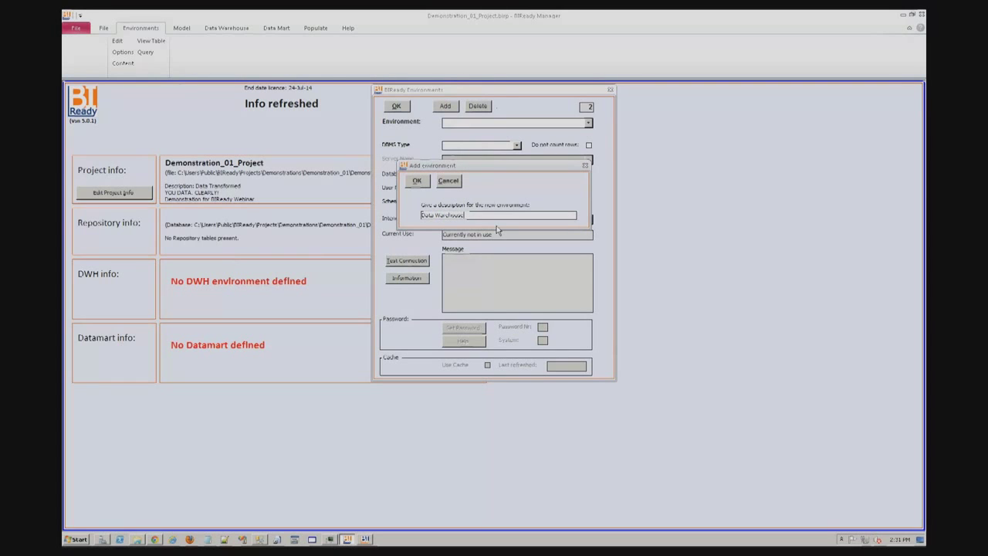
left_click(417, 181)
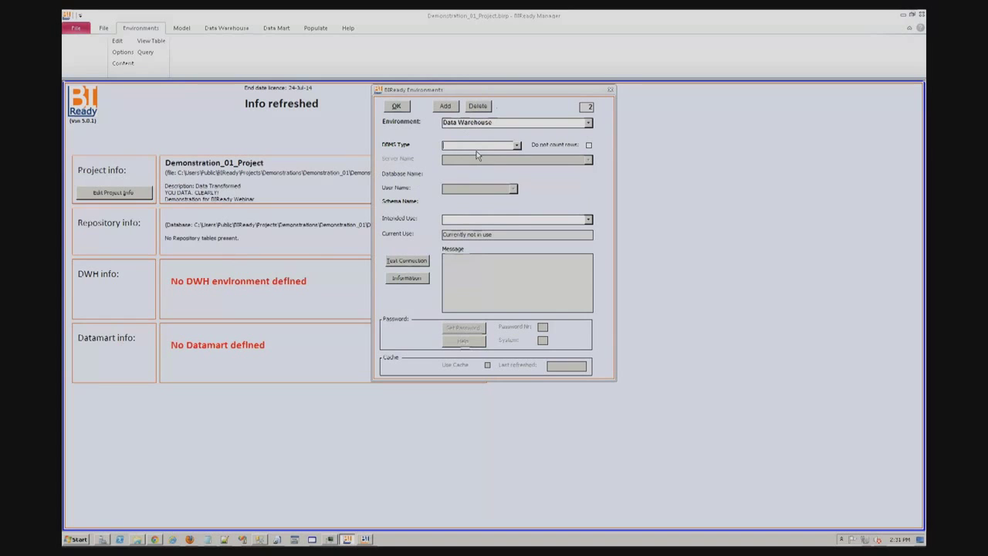
Step: Set the Data Warehouse environment to SQL Server on localhost with the database BIReady_DW_Demo_01
left_click(516, 145)
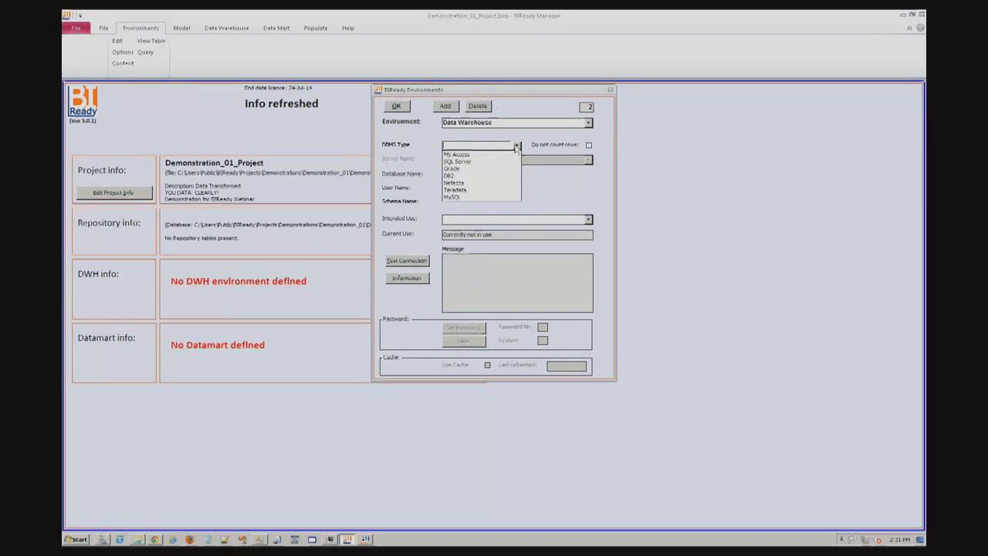
left_click(473, 162)
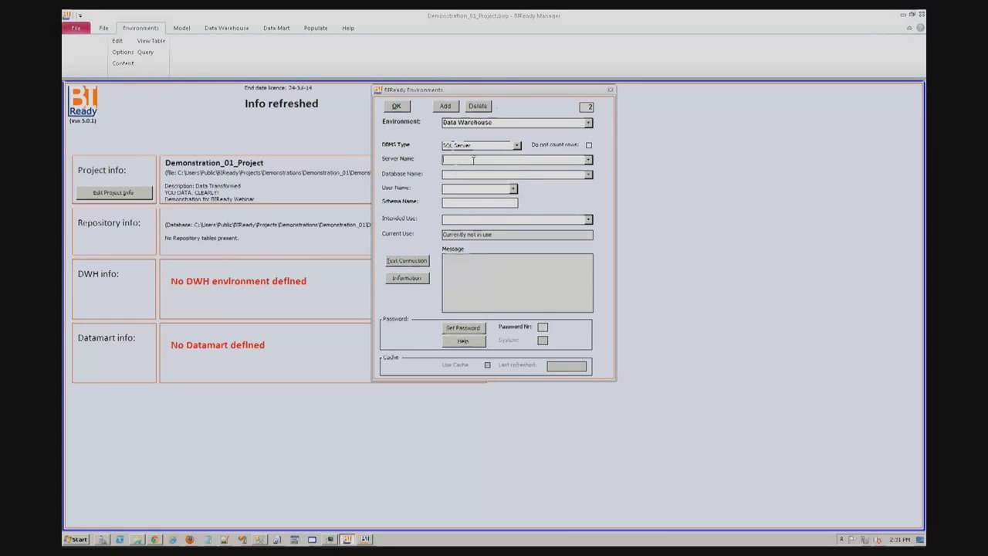
type("localhost")
key("Tab")
type("BIReady_DW_Demo_01")
Step: Set the Data Warehouse user name to Admin_BIReady and the schema name to BIR
left_click(485, 188)
type("BI")
key("BackSpace")
key("BackSpace")
type("Admin_BIReady")
key("Tab")
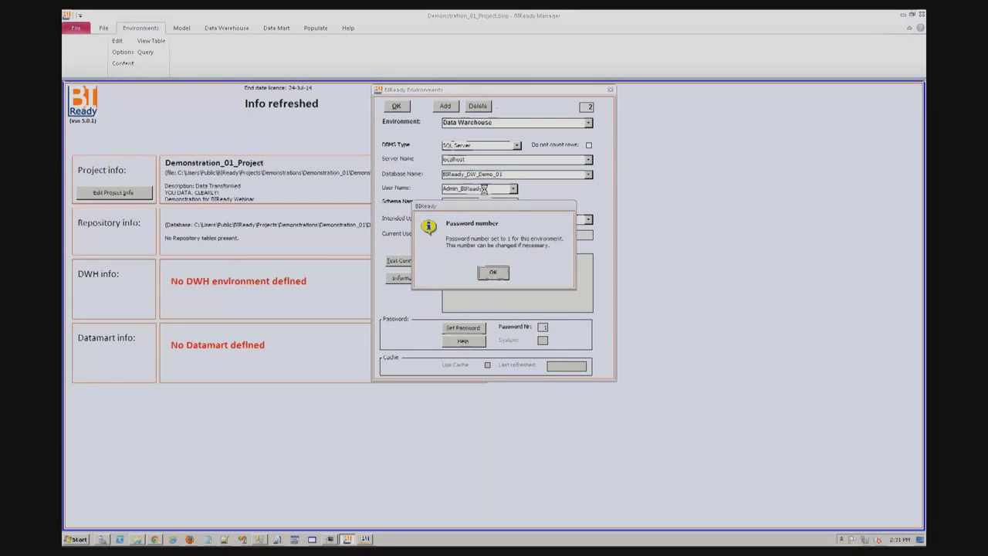
left_click(494, 271)
type("BIR")
key("Tab")
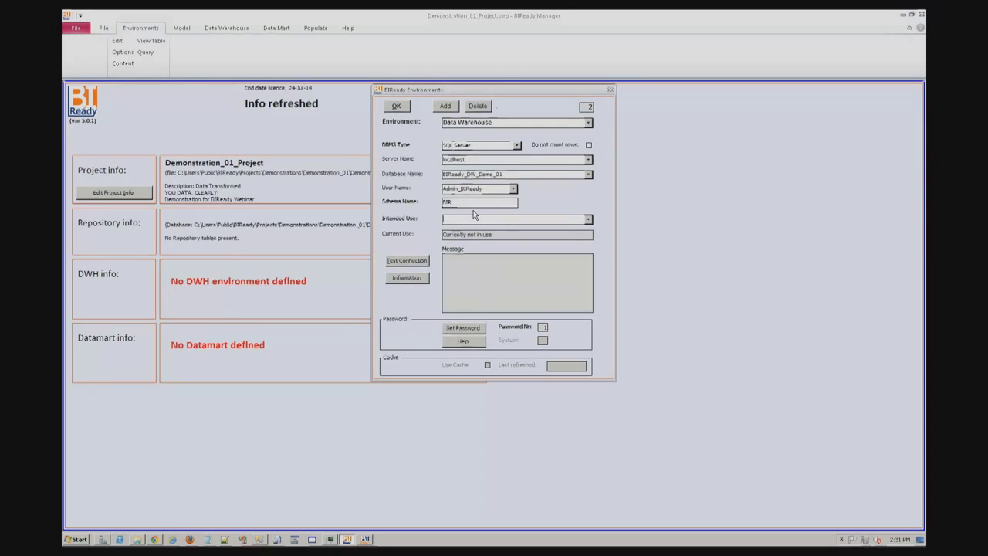
Step: Set the intended use to DWH, Staging, Log and PI, and enter the database user's password
left_click(588, 220)
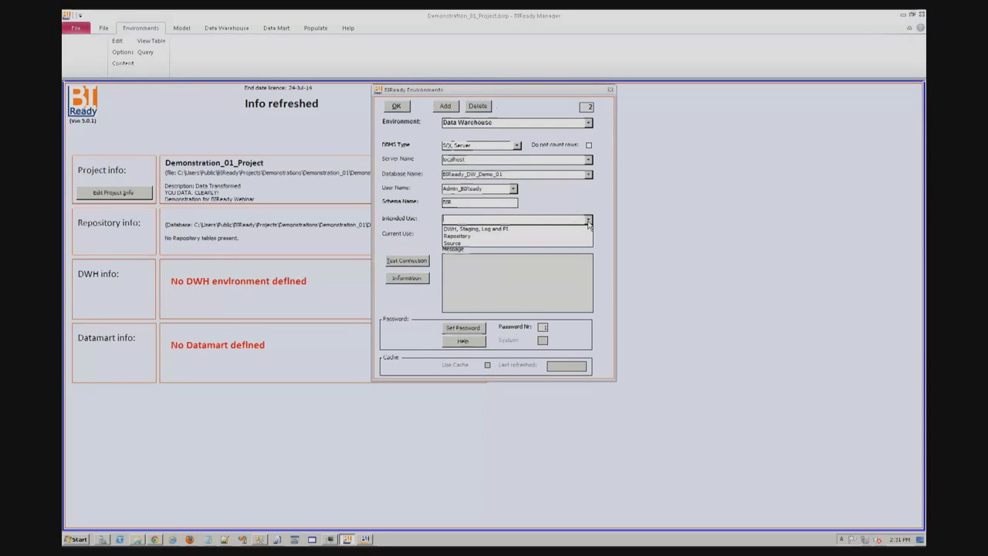
left_click(536, 229)
left_click(534, 230)
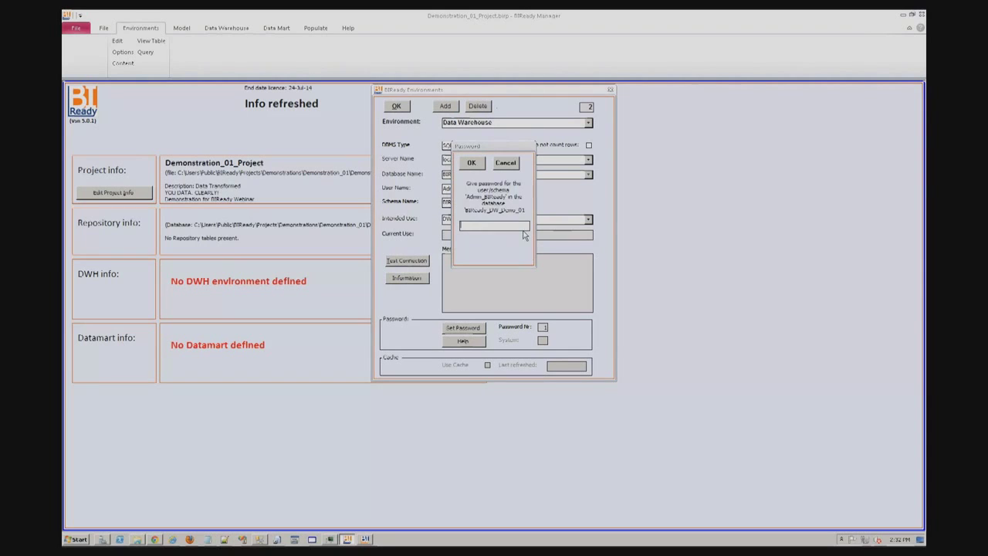
type("**********")
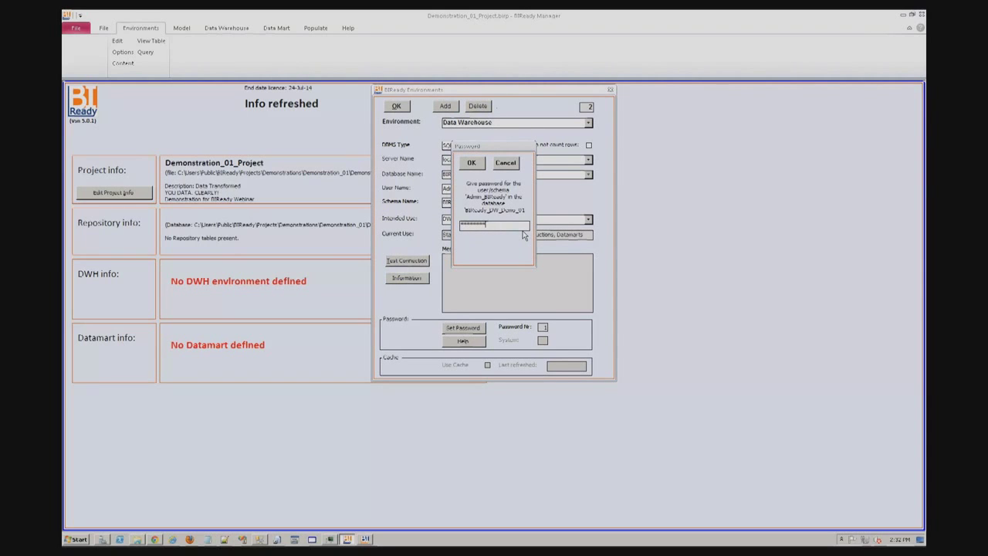
left_click(471, 164)
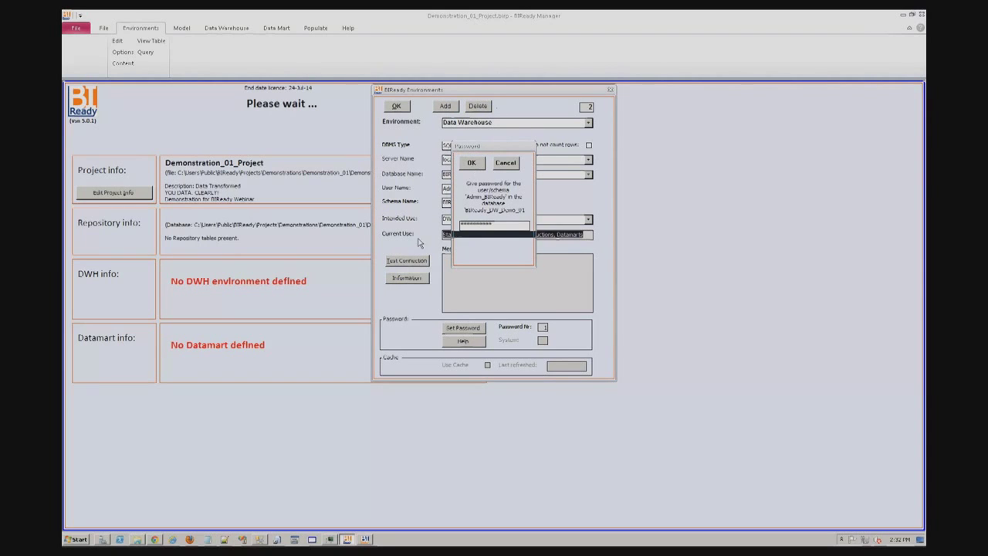
Step: Add a third environment described as Source_Northwind
left_click(445, 107)
type("Source_")
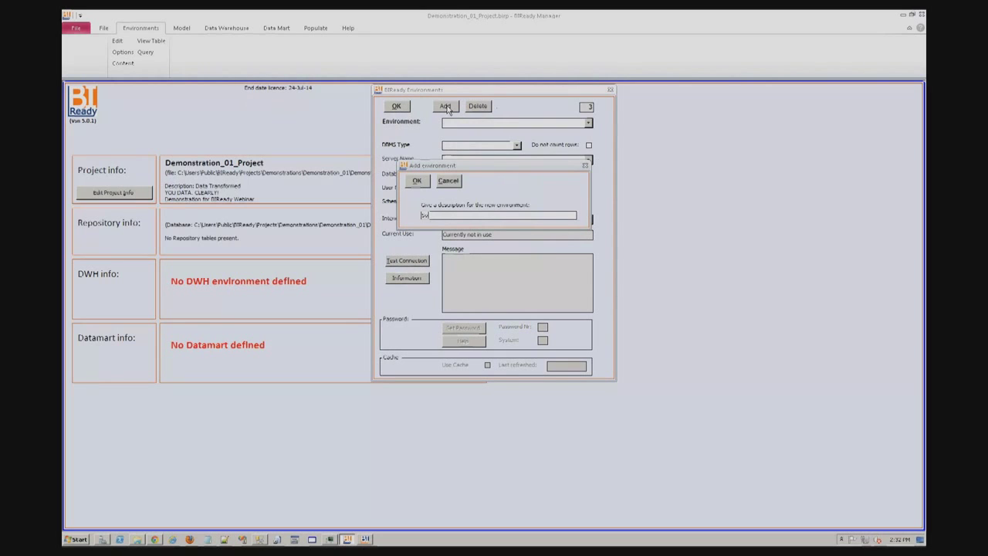
type("Northwind")
left_click(417, 180)
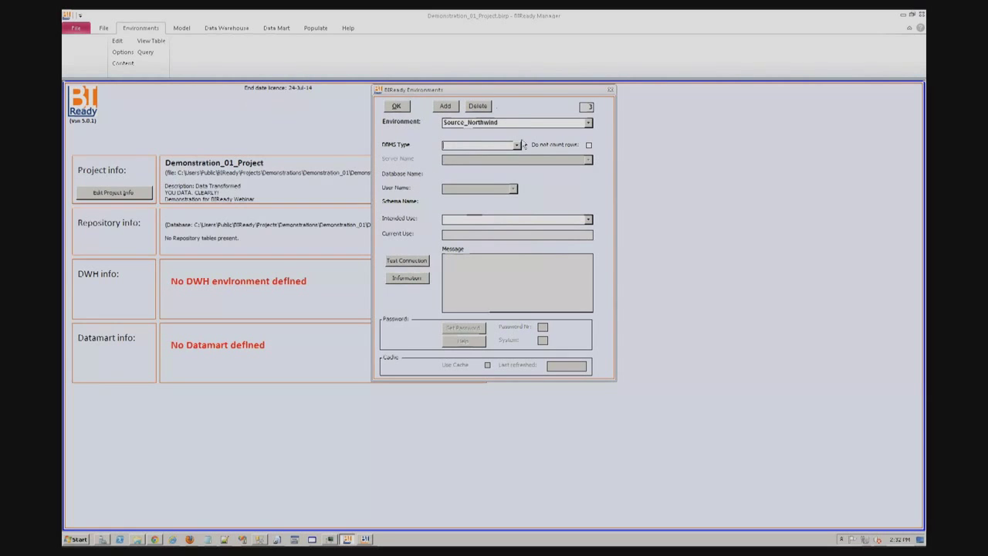
Step: Set the Source_Northwind environment to MS Access and link it to the Northwind.mdb database
left_click(486, 145)
left_click(517, 146)
left_click(482, 154)
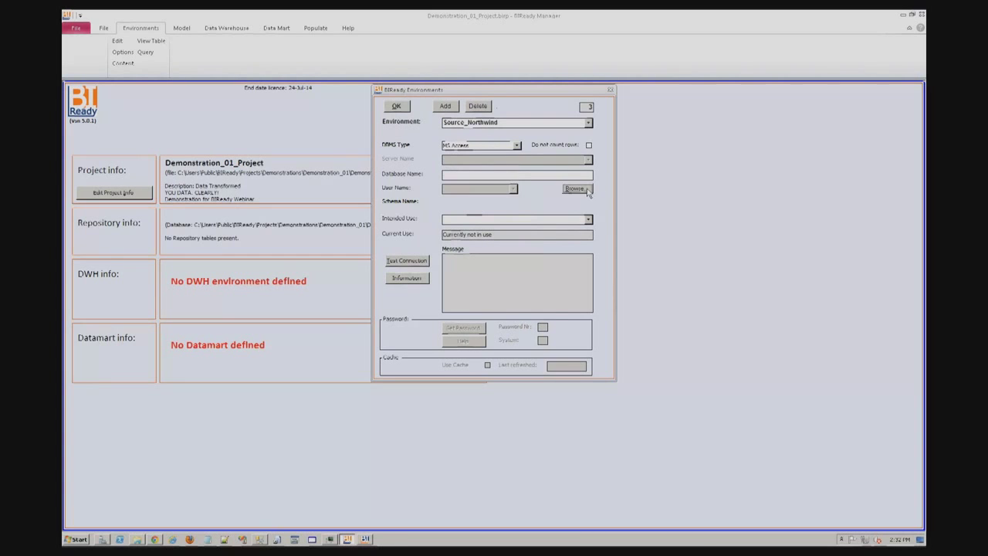
left_click(586, 186)
left_click(195, 89)
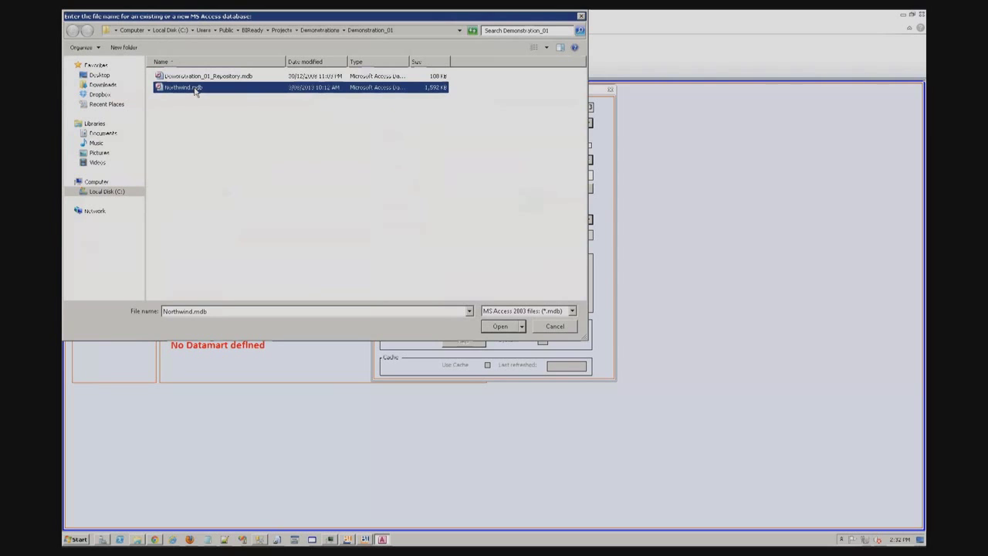
left_click(501, 328)
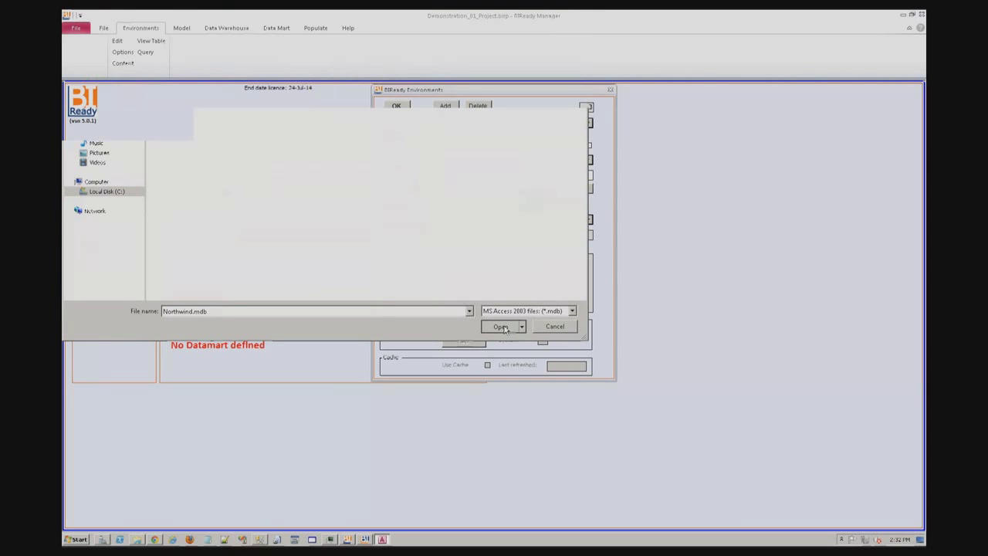
Step: Set the intended use to Source with caching turned off, then test the connection and accept the environments
left_click(588, 220)
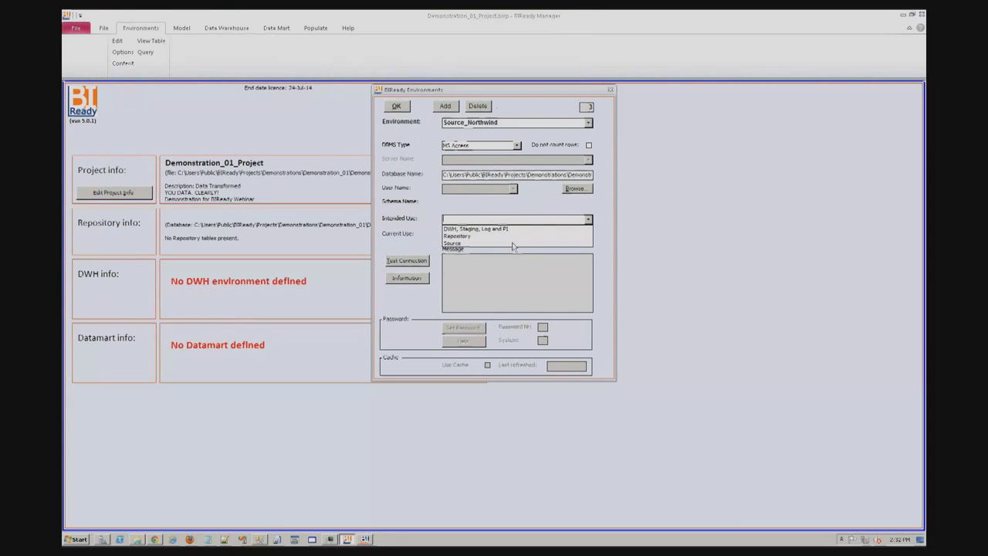
left_click(460, 242)
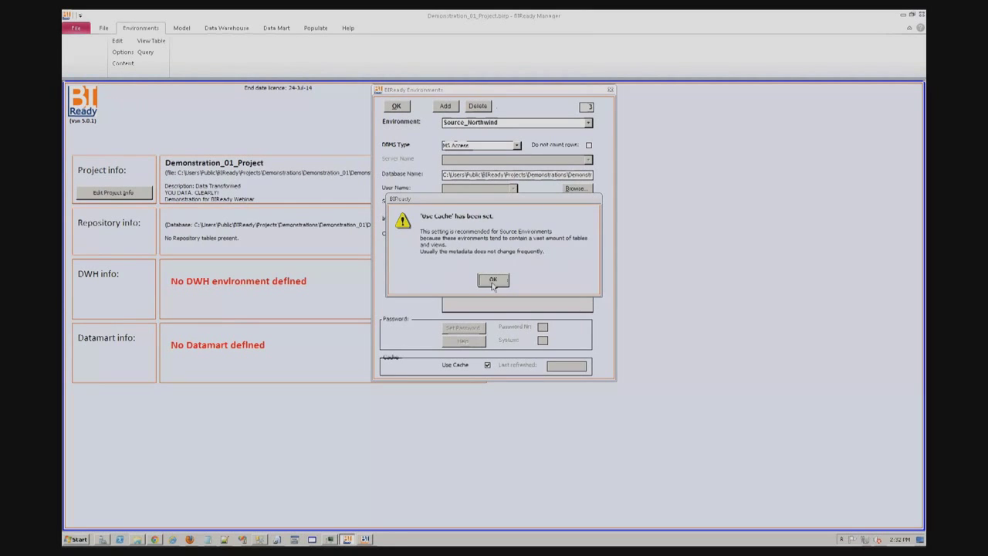
left_click(493, 280)
left_click(487, 365)
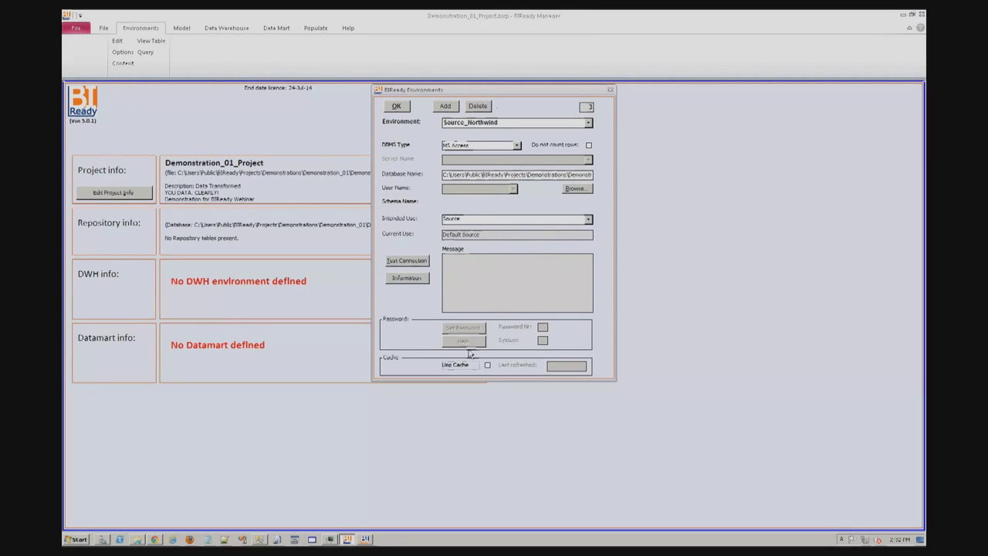
left_click(409, 261)
left_click(397, 106)
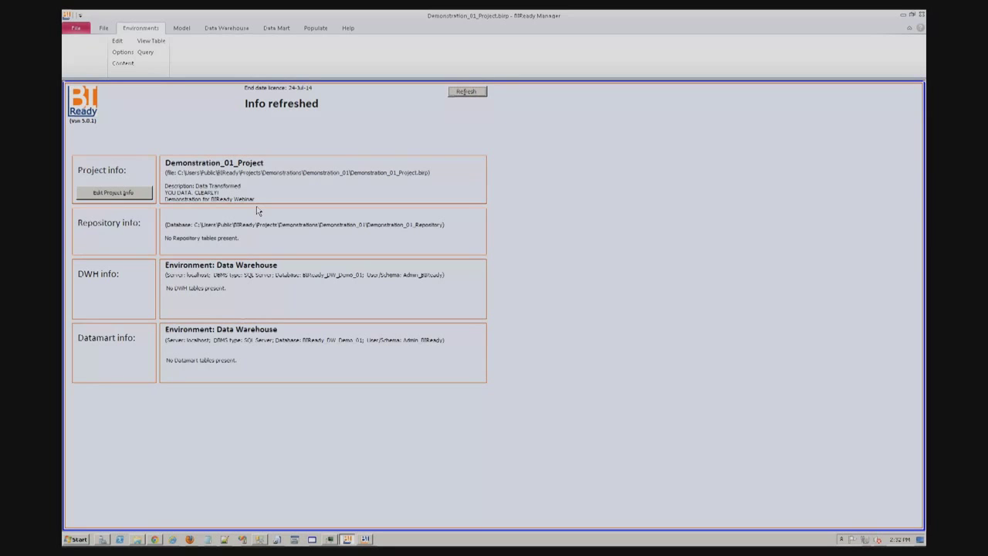
Step: Create a new model repository and start reverse engineering it from the Source_Northwind environment
left_click(184, 29)
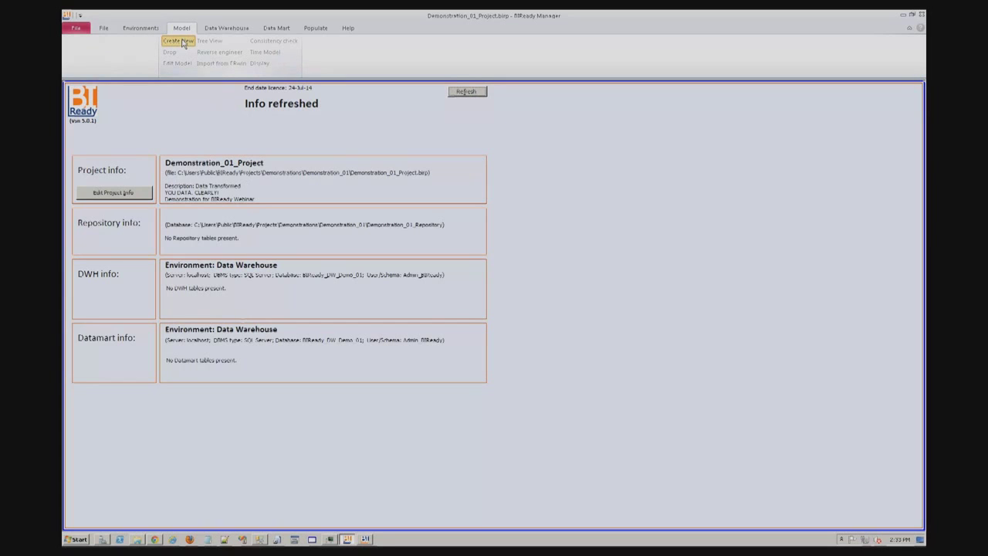
left_click(180, 40)
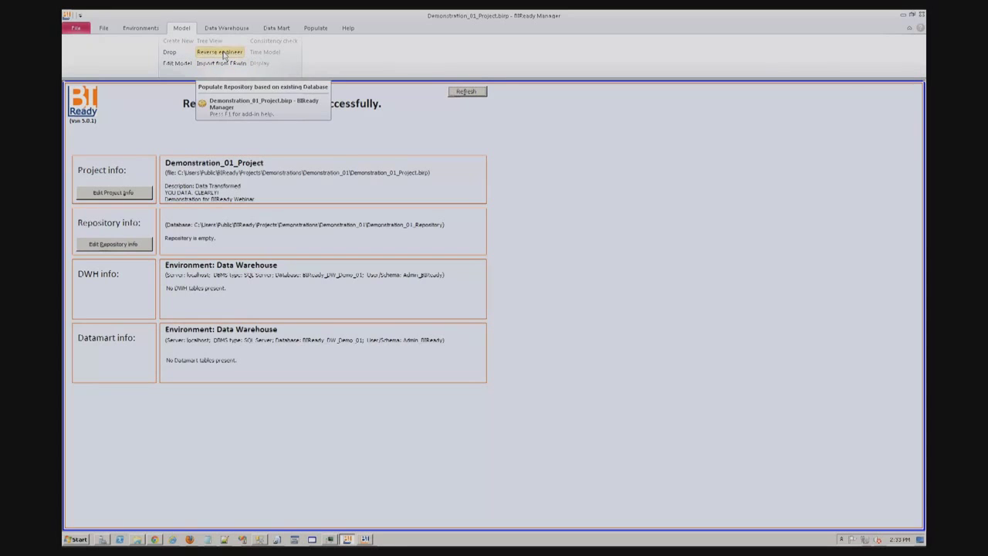
left_click(219, 52)
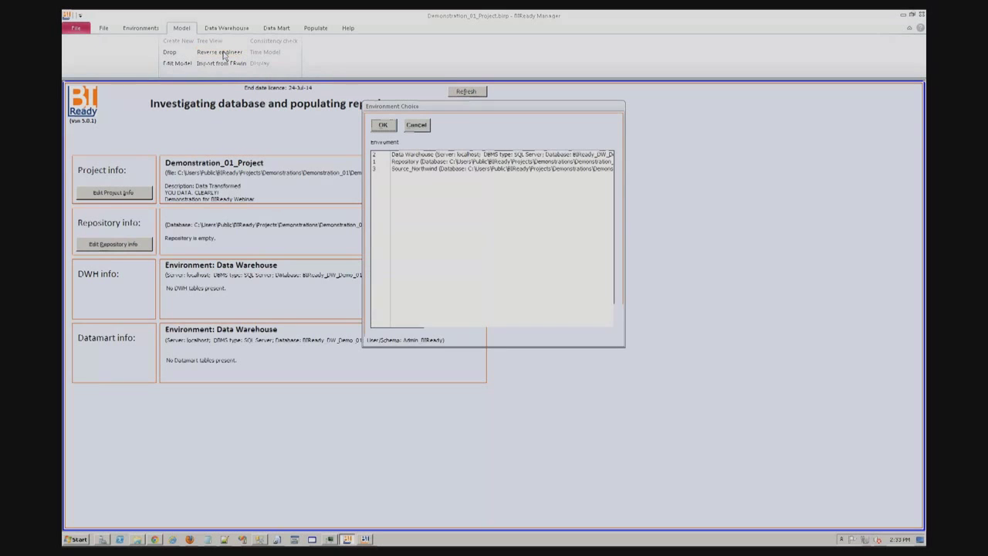
left_click(427, 169)
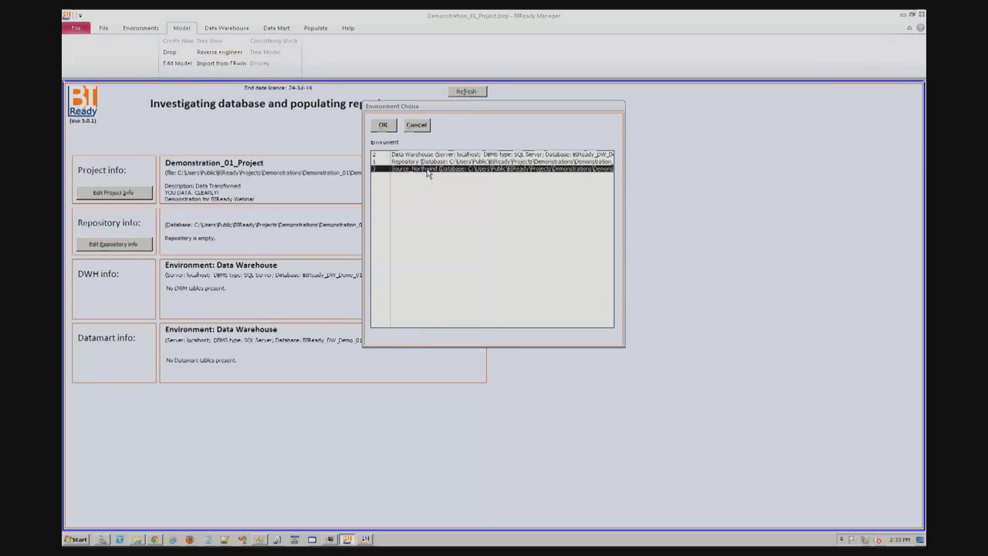
left_click(385, 126)
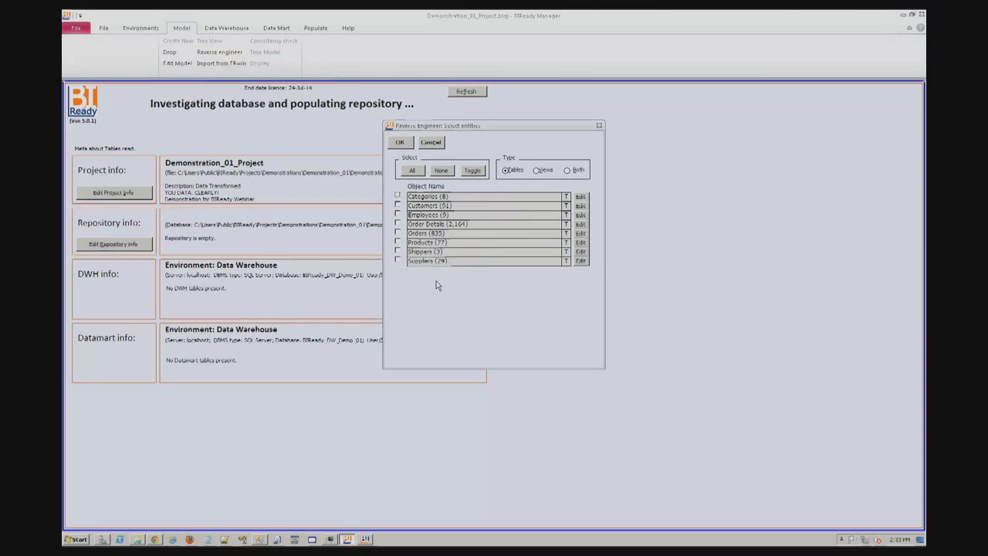
Step: Check the available views, then limit the object type to tables and select all Northwind tables for reverse engineering
left_click(538, 170)
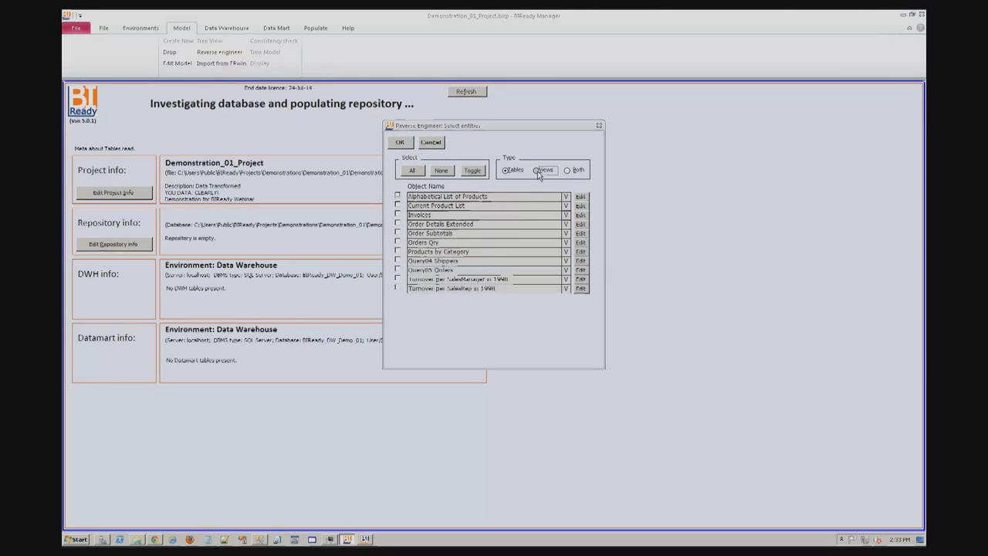
left_click(574, 173)
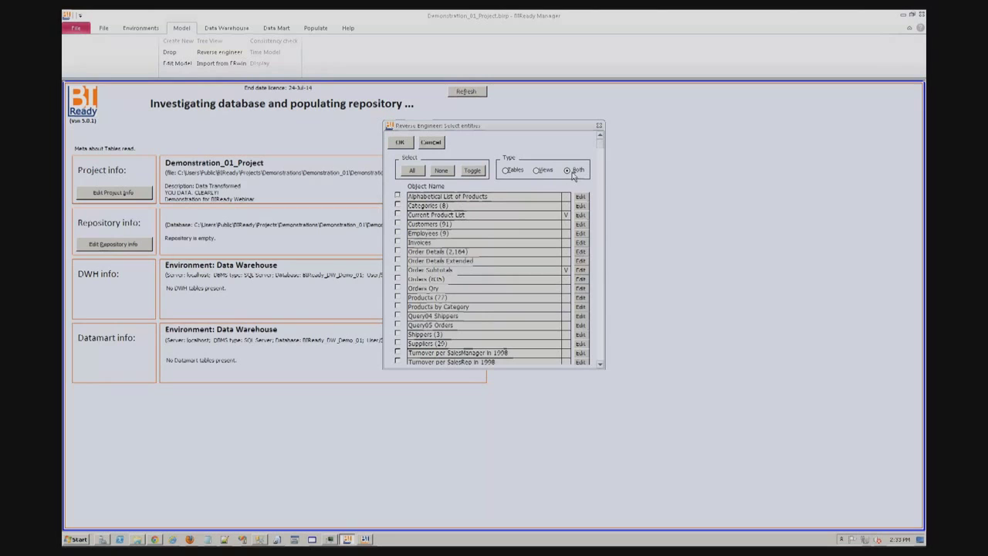
left_click(506, 172)
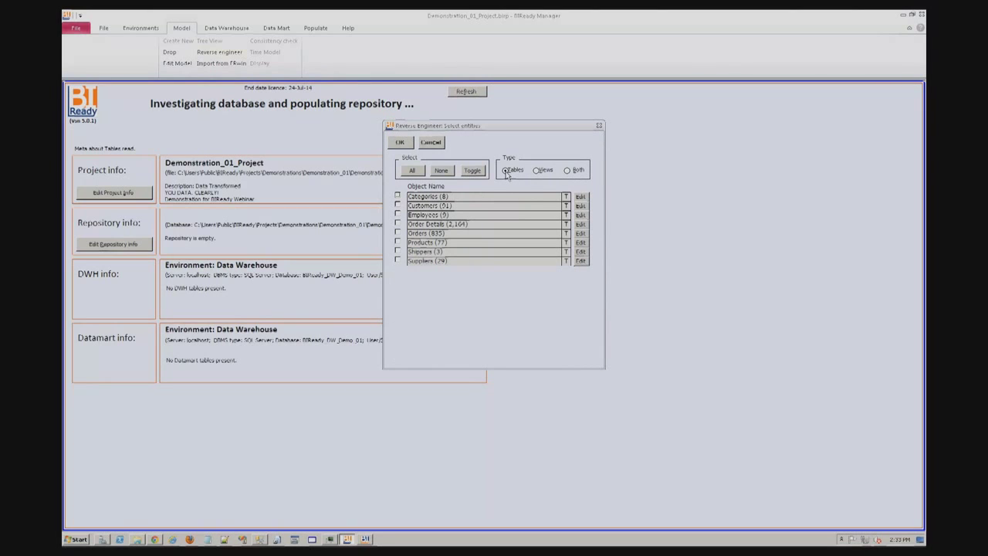
left_click(413, 170)
left_click(398, 253)
left_click(398, 233)
left_click(398, 233)
left_click(398, 252)
Step: Exclude EmployeeTitle, TitleOfCourtesy, BirthDate, HireDate, Address, HomePhone and Extension from the Employees entity, then accept the entity selection
left_click(581, 215)
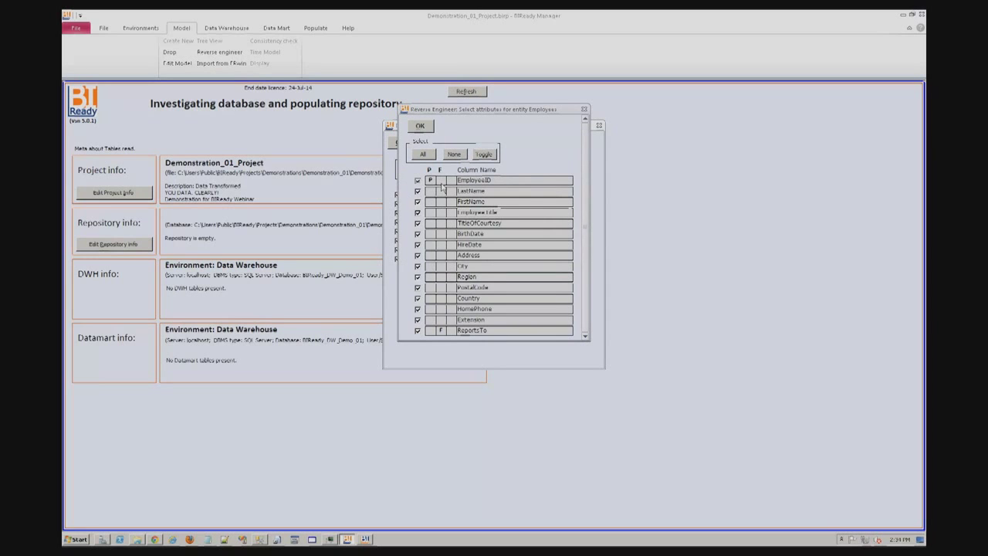
left_click(418, 214)
left_click(417, 223)
left_click(417, 234)
left_click(417, 244)
left_click(417, 256)
left_click(418, 309)
left_click(418, 320)
left_click(420, 126)
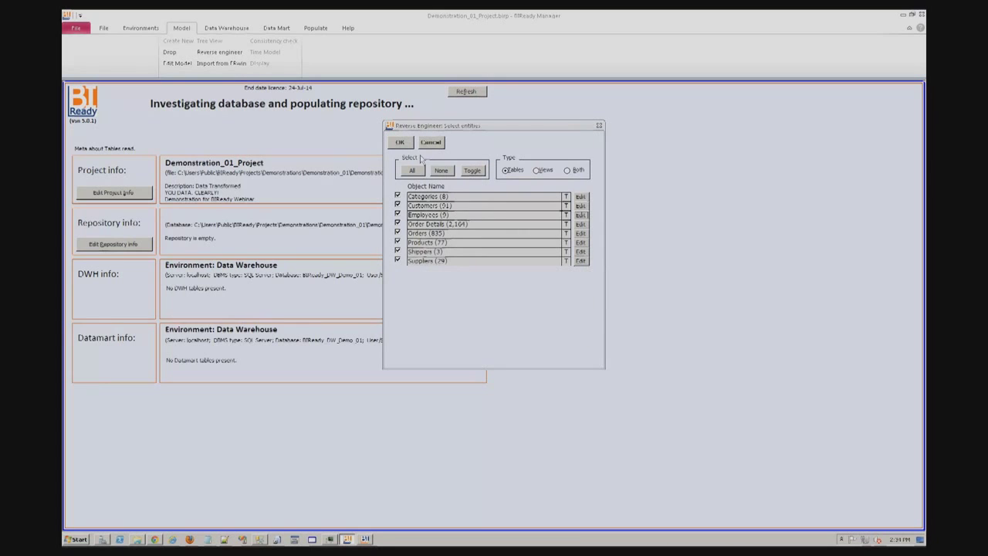
left_click(401, 142)
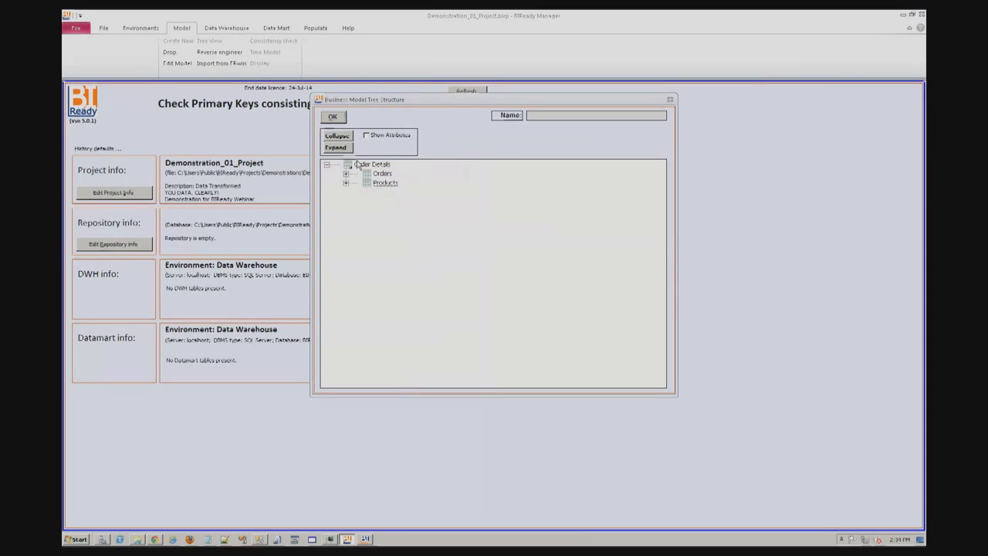
Step: Review the fully expanded business model tree with attributes shown, then accept it and the converted datatypes
left_click(340, 148)
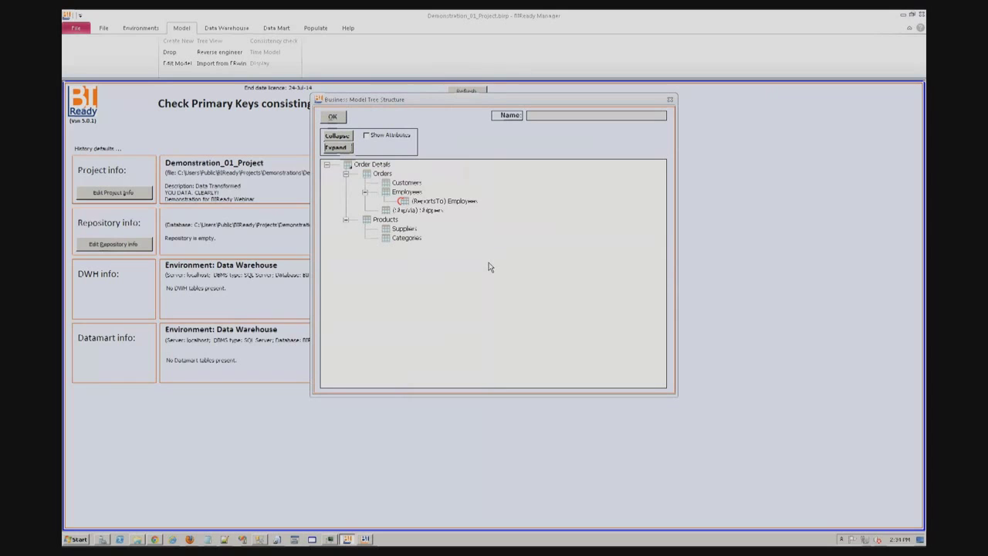
left_click(378, 166)
left_click(366, 136)
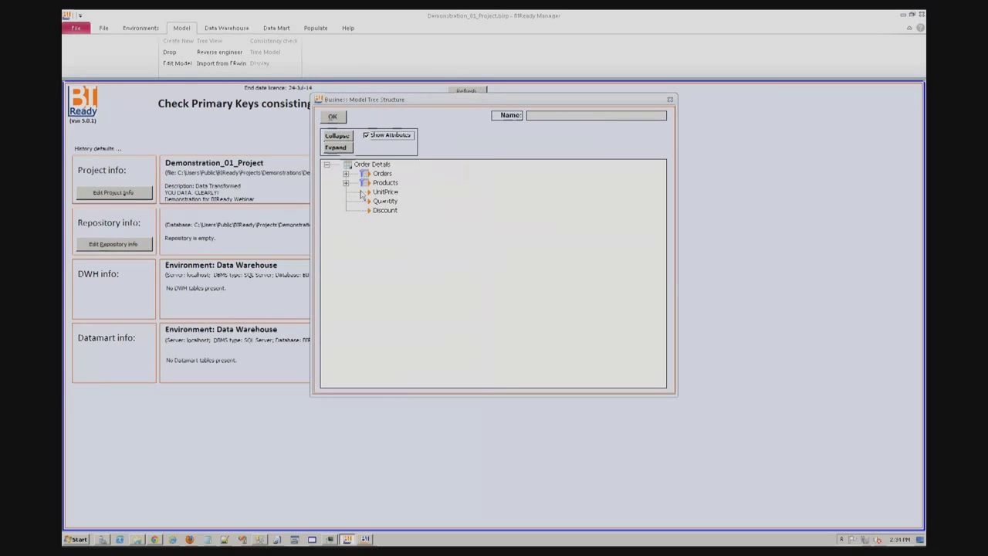
left_click(350, 148)
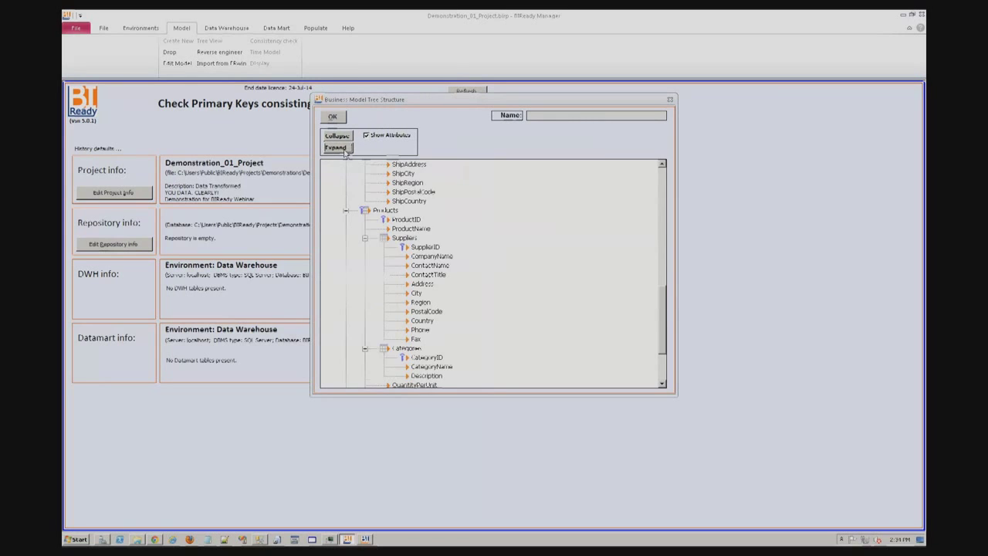
left_click_drag(663, 304, 661, 177)
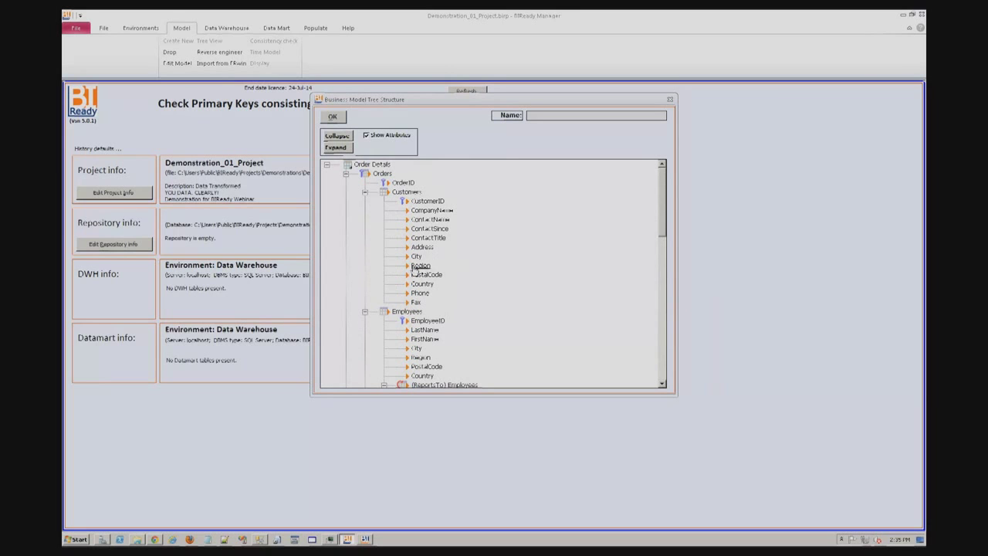
left_click(333, 119)
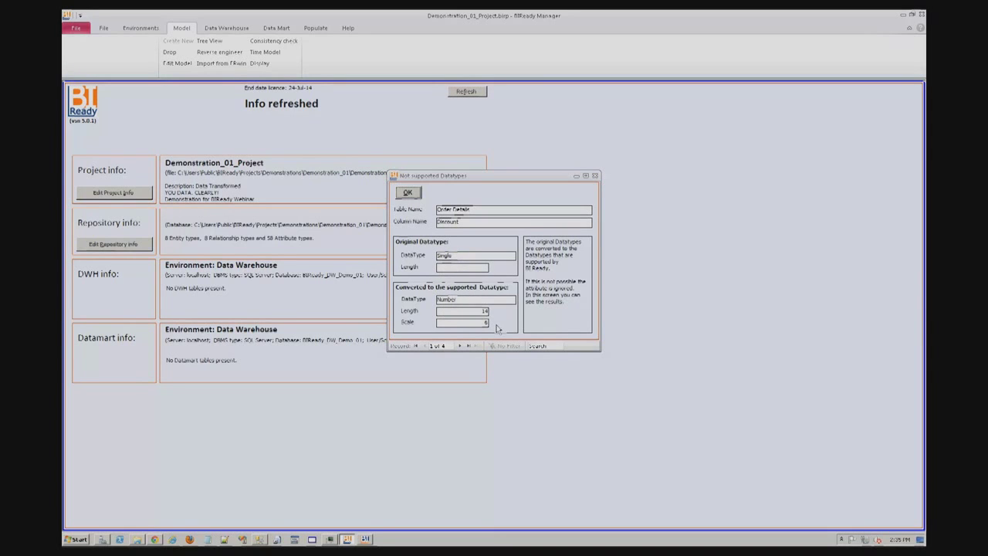
left_click(407, 193)
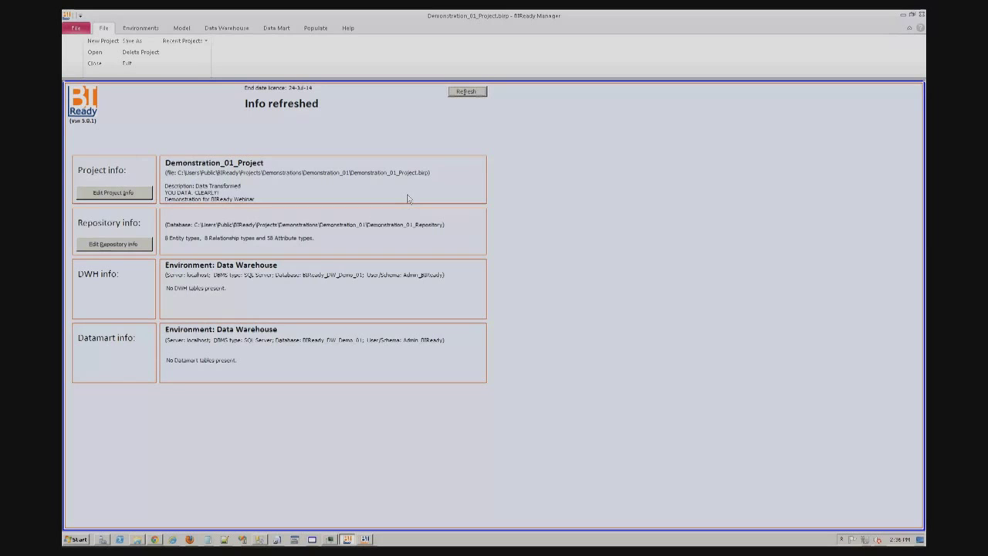
Step: Add the time model and connect it to the Order attribute of the Orders entity
left_click(180, 31)
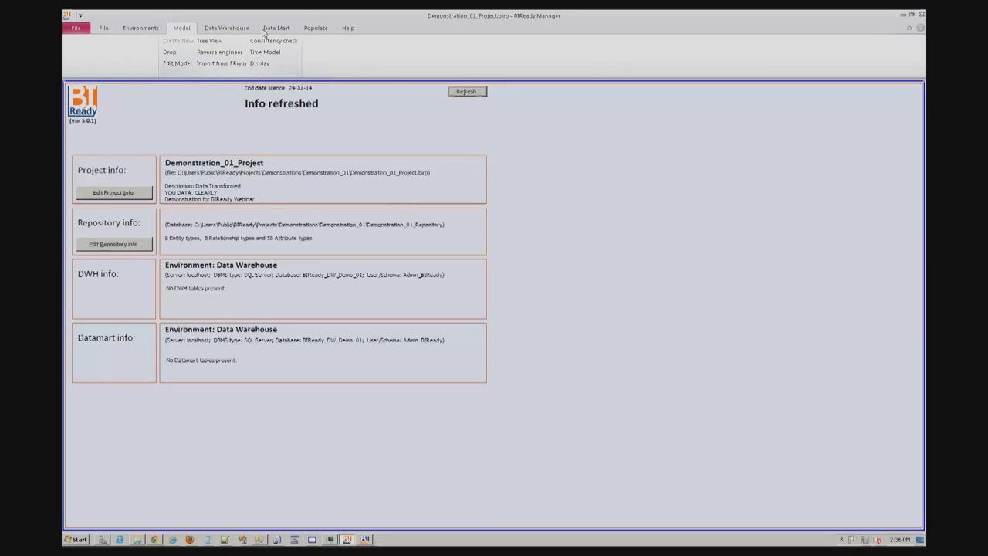
left_click(263, 54)
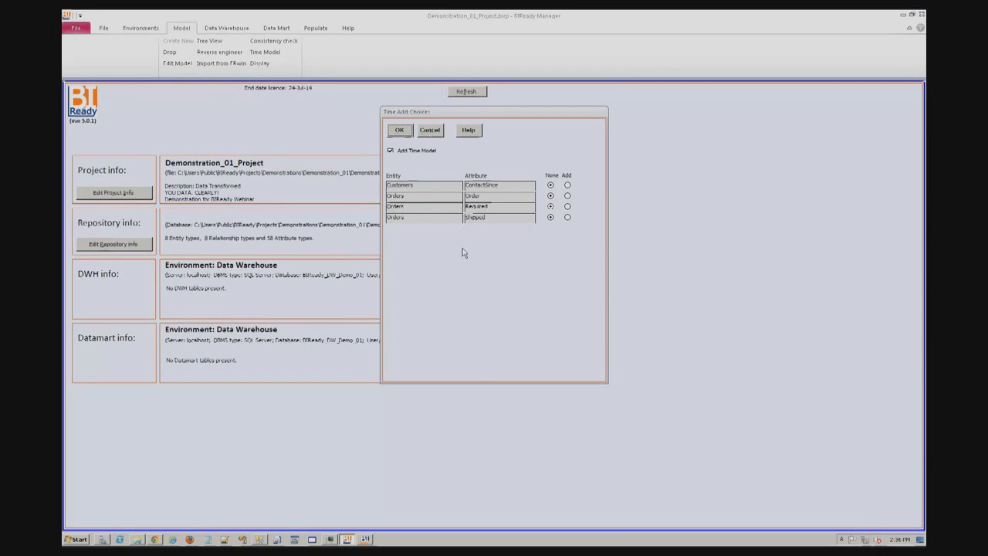
left_click(567, 196)
left_click(399, 131)
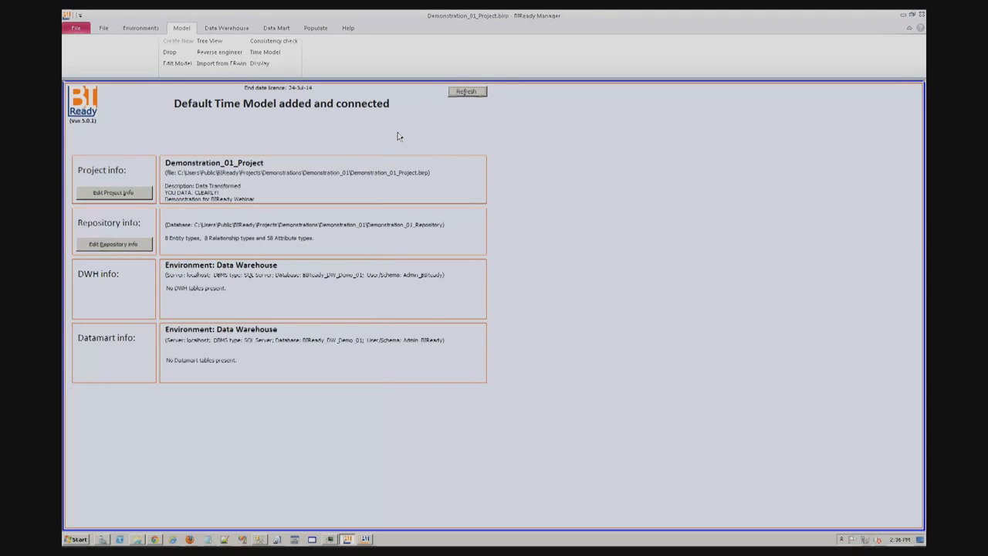
Step: Display the model diagram without attributes and again with attributes, closing each diagram after examining it
left_click(261, 64)
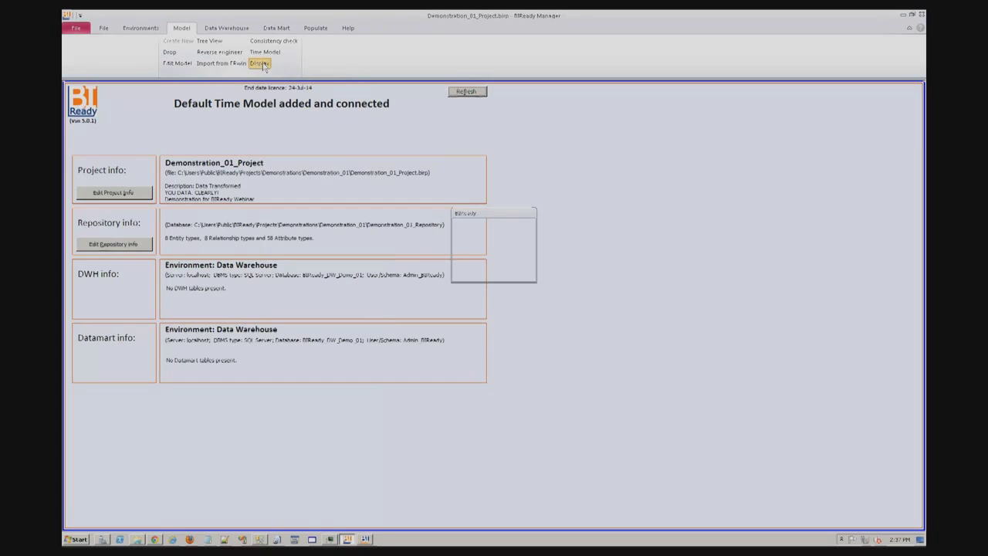
left_click(510, 267)
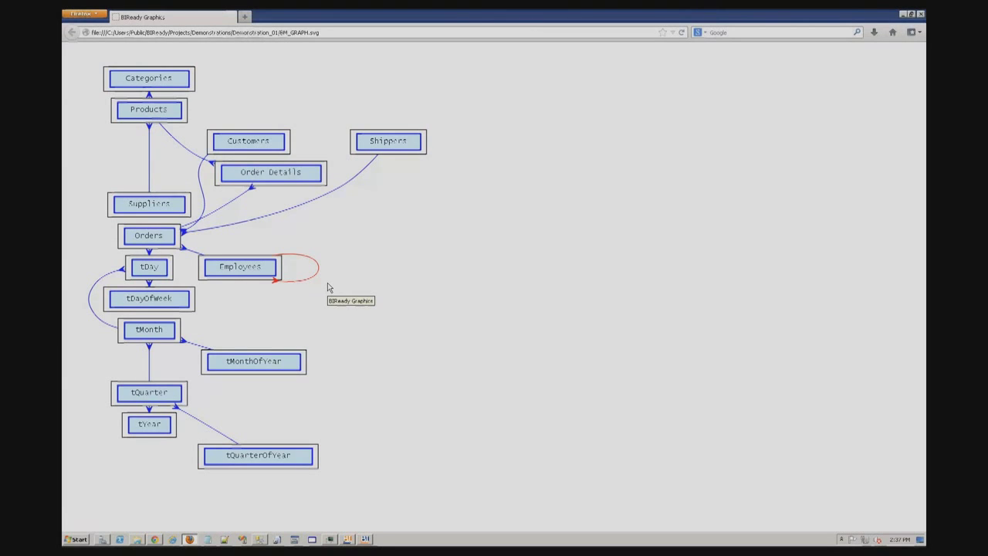
left_click(920, 15)
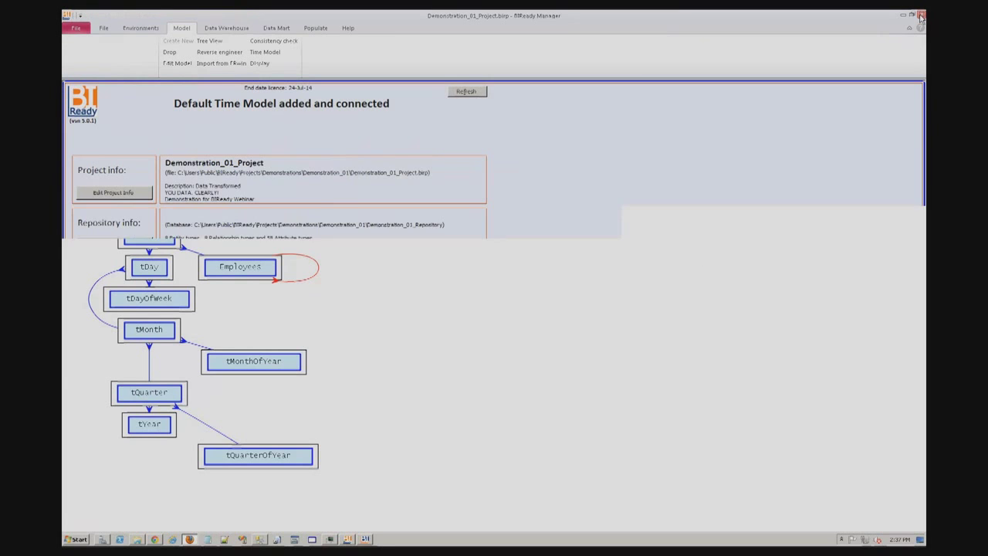
left_click(263, 65)
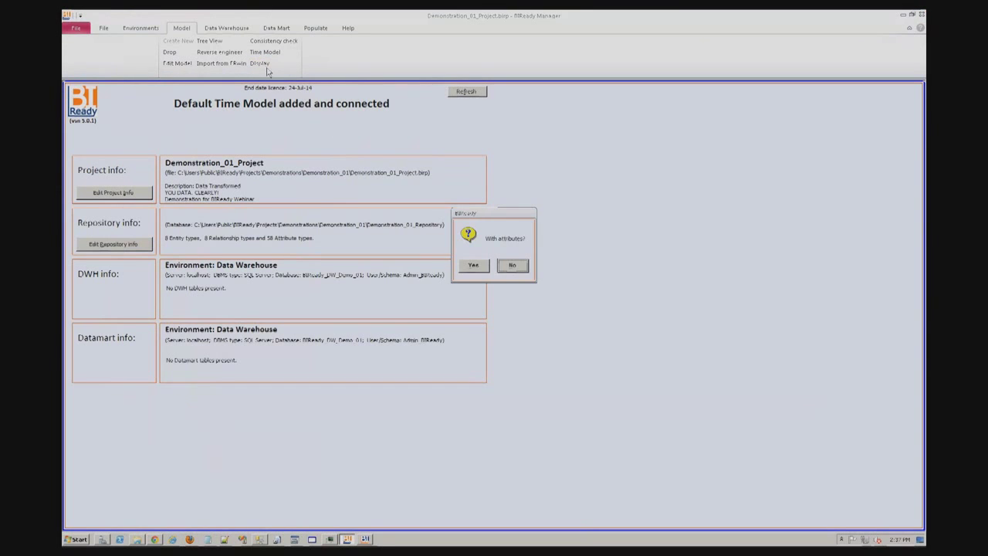
left_click(483, 265)
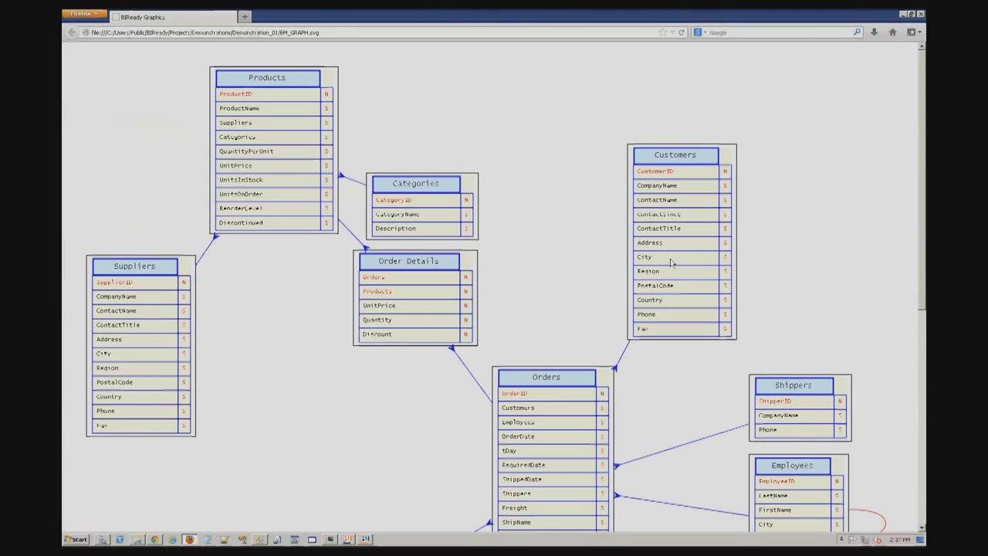
left_click(921, 14)
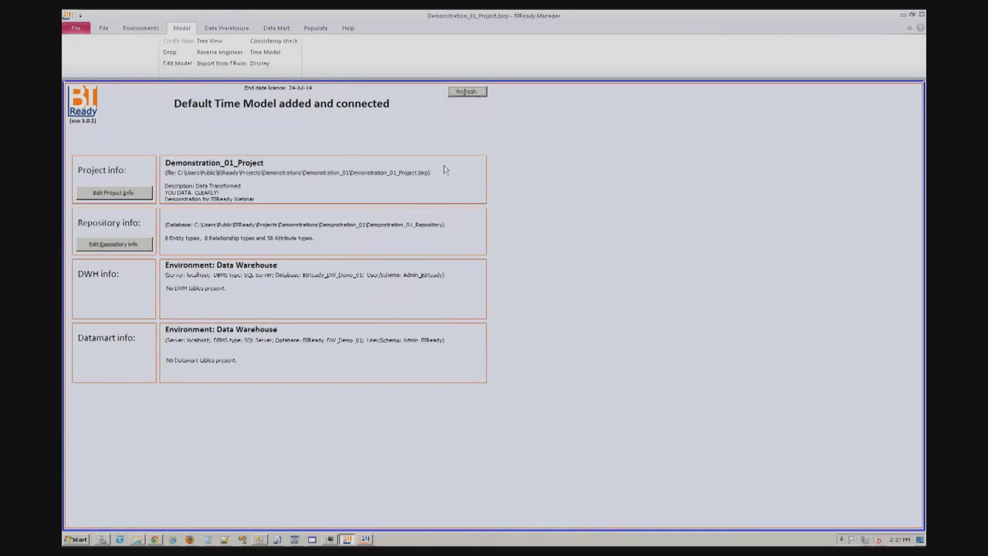
Step: Edit the model and set the history type of the Categories entity's Description attribute to History of History
left_click(178, 63)
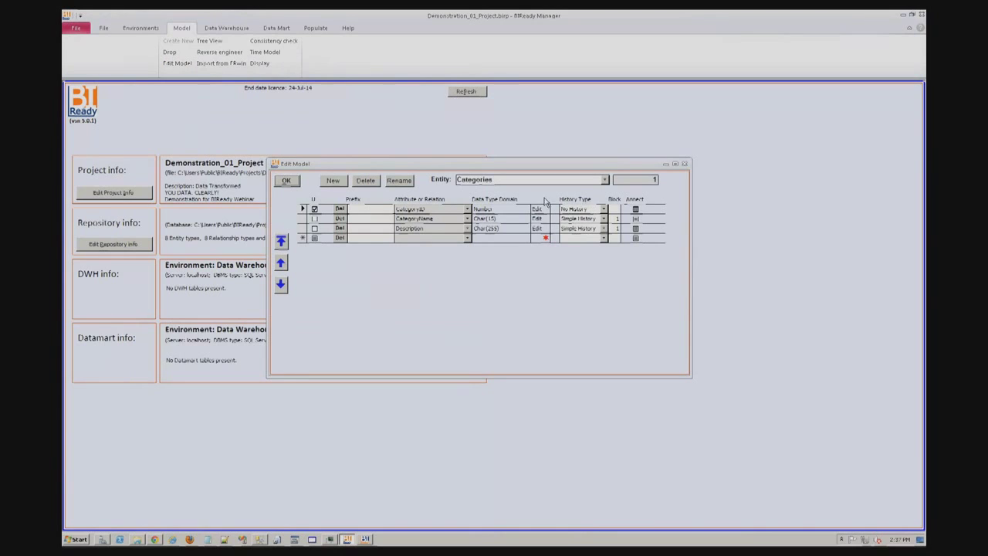
left_click(604, 180)
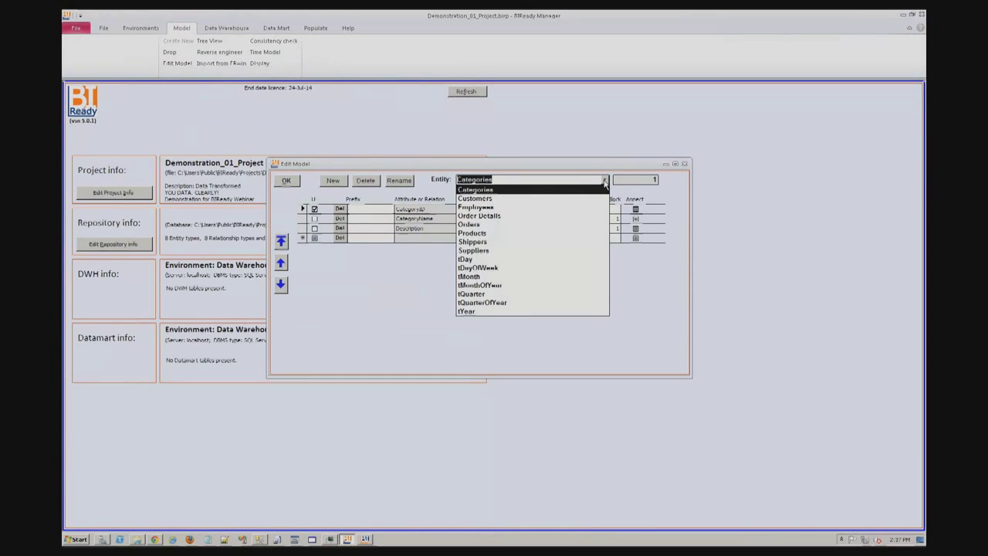
left_click(605, 182)
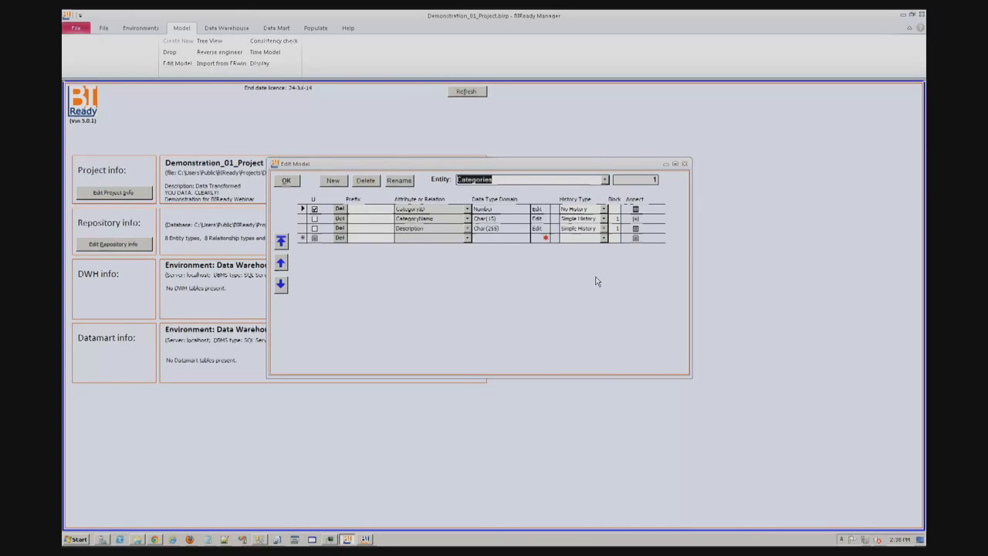
left_click(603, 229)
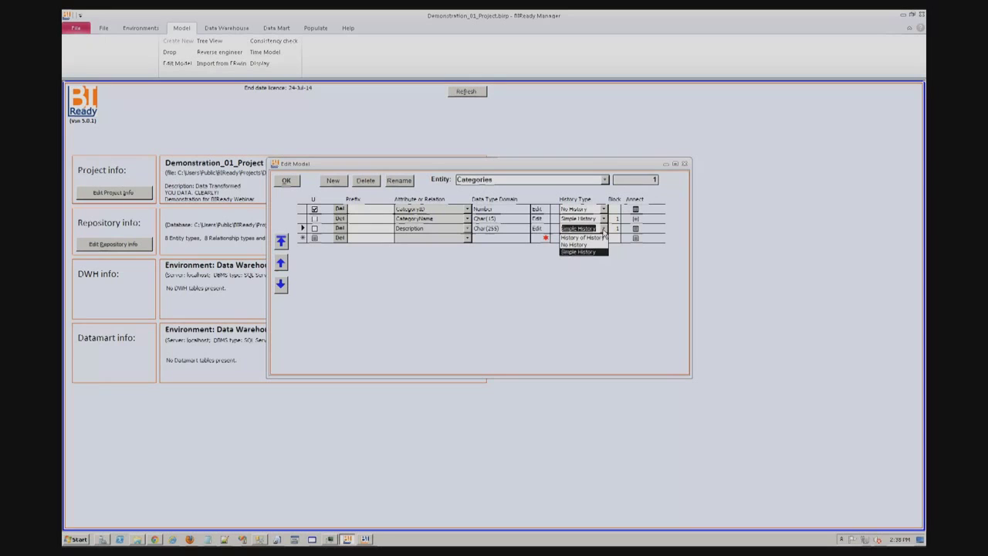
left_click(601, 238)
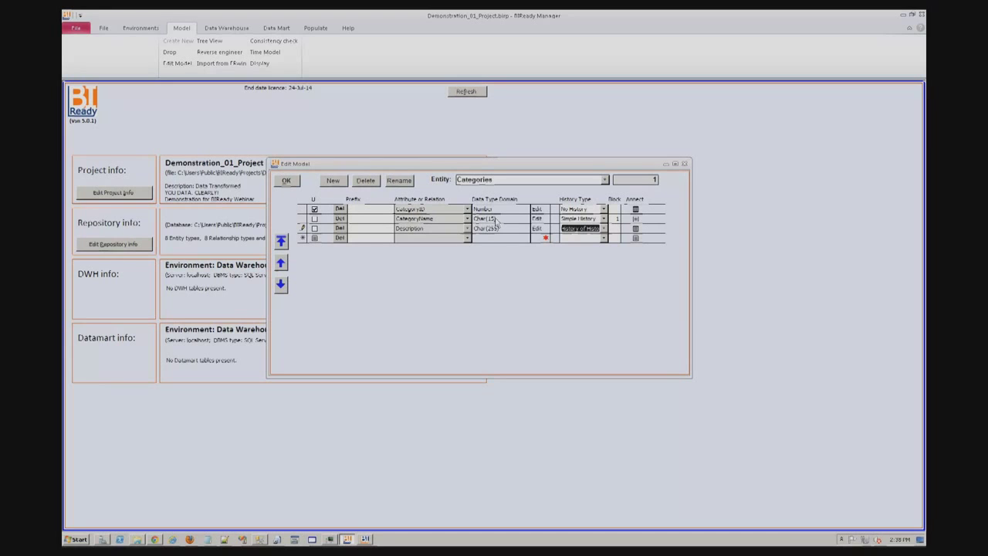
Step: Change the data type of the tYear entity's tYearNumber attribute to Char and close the model editor
left_click(604, 179)
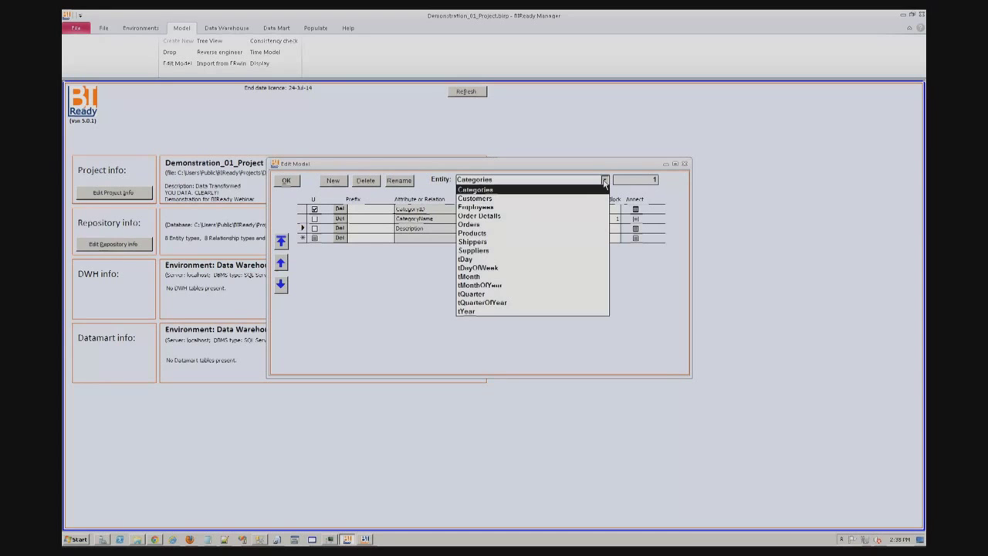
left_click(485, 311)
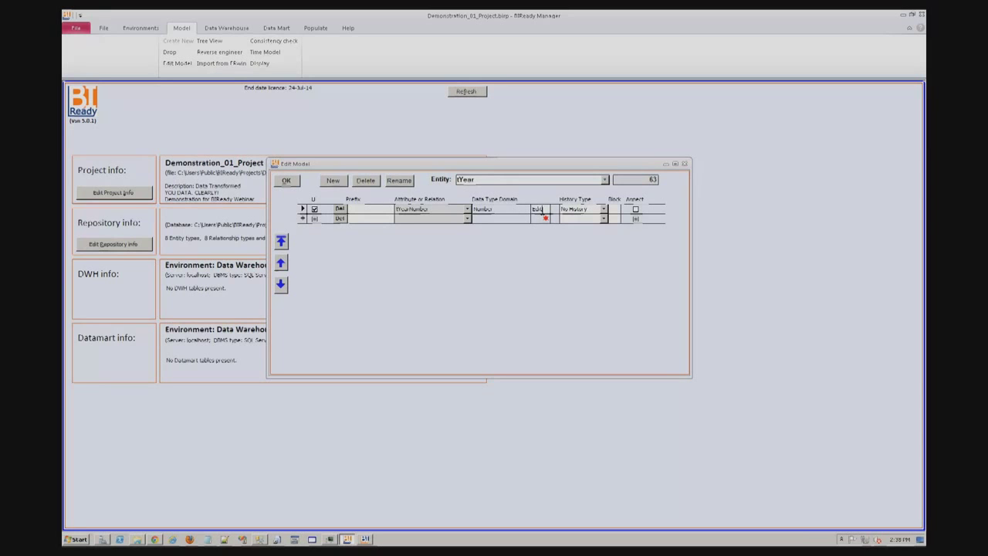
left_click(540, 209)
left_click(471, 172)
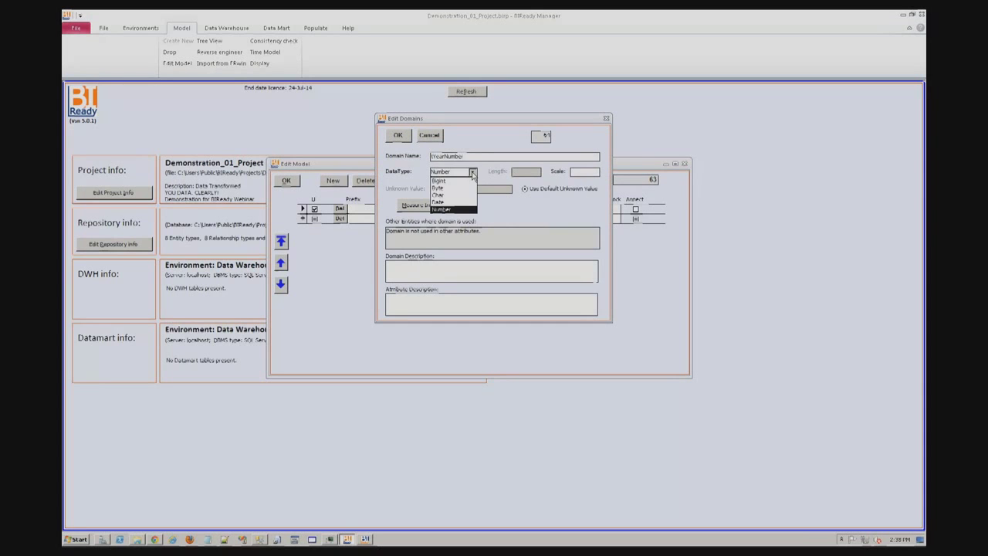
left_click(450, 196)
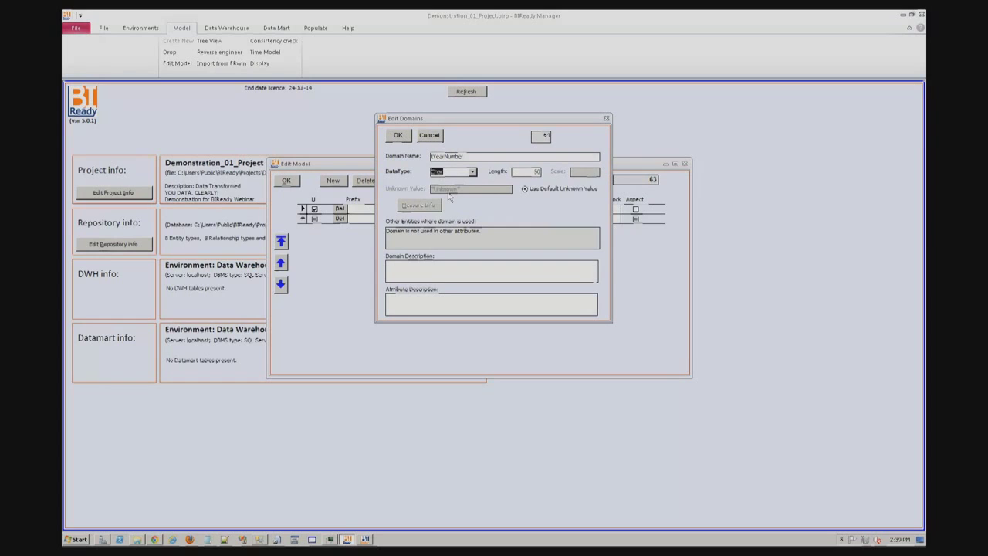
left_click(406, 137)
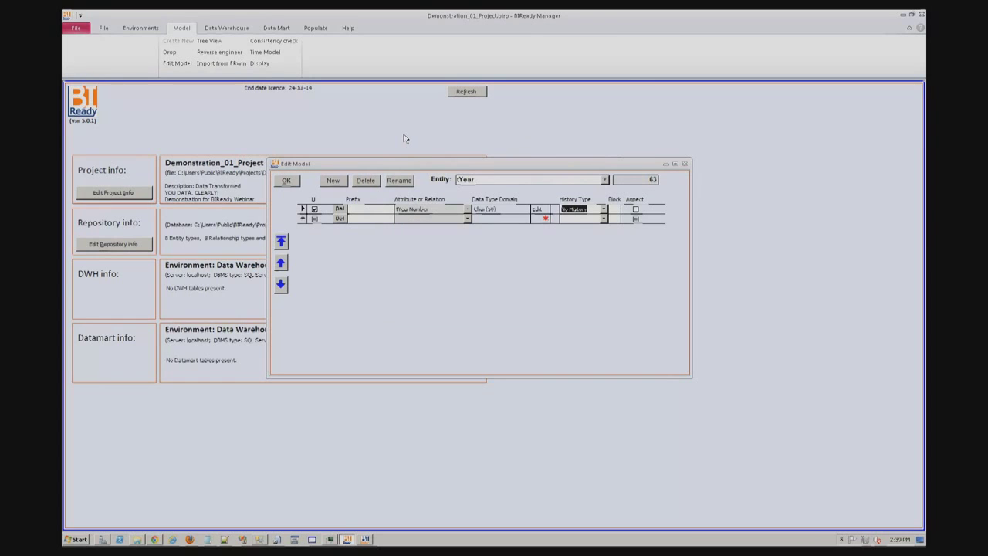
left_click(288, 181)
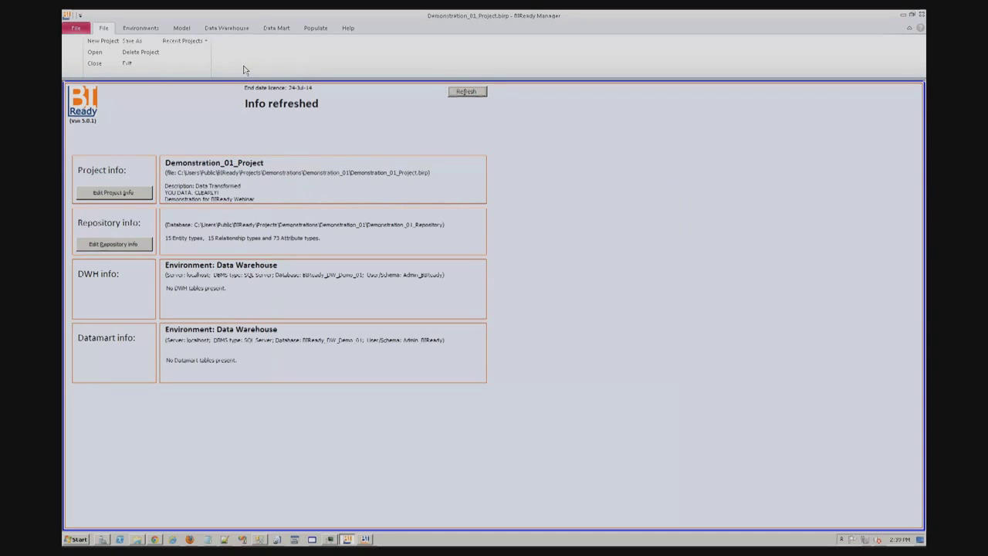
Step: Create the data warehouse from the model and review the Categories Hub, Sat1 and Sat2 entries in its table list
left_click(227, 29)
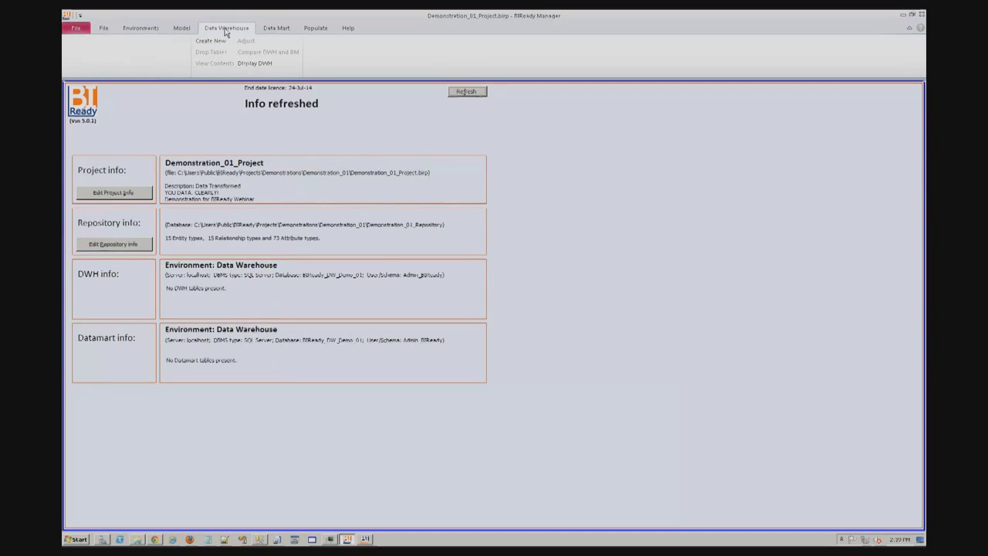
left_click(211, 41)
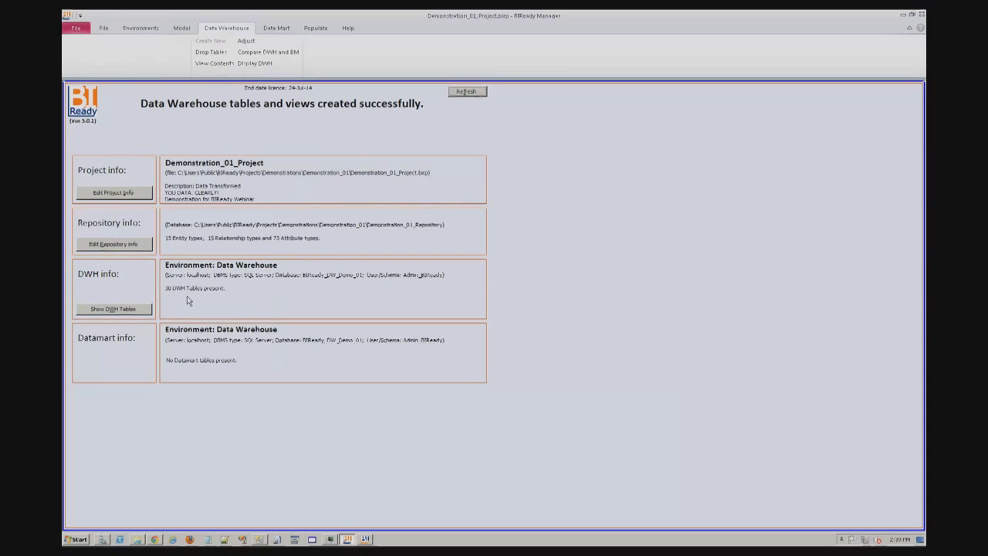
left_click(135, 310)
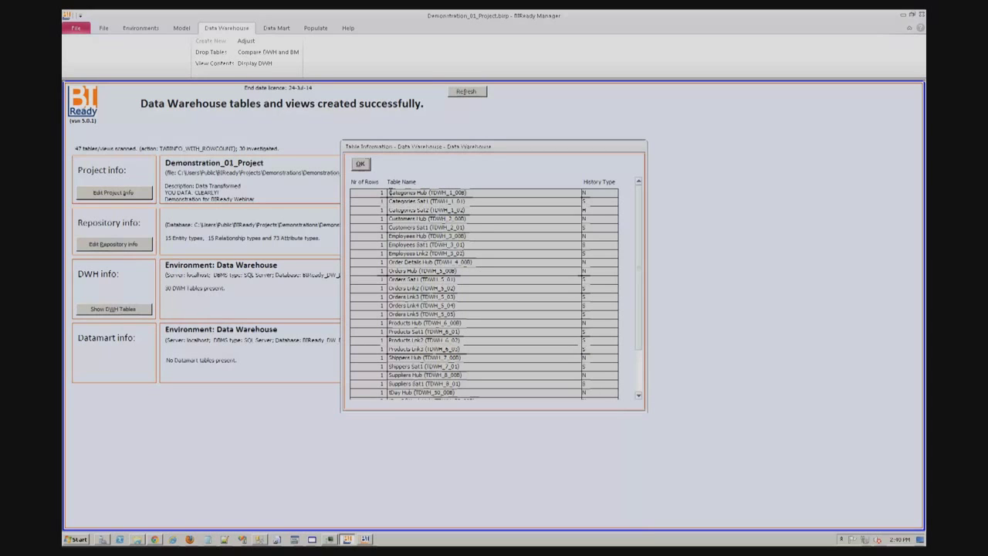
left_click_drag(390, 192, 427, 193)
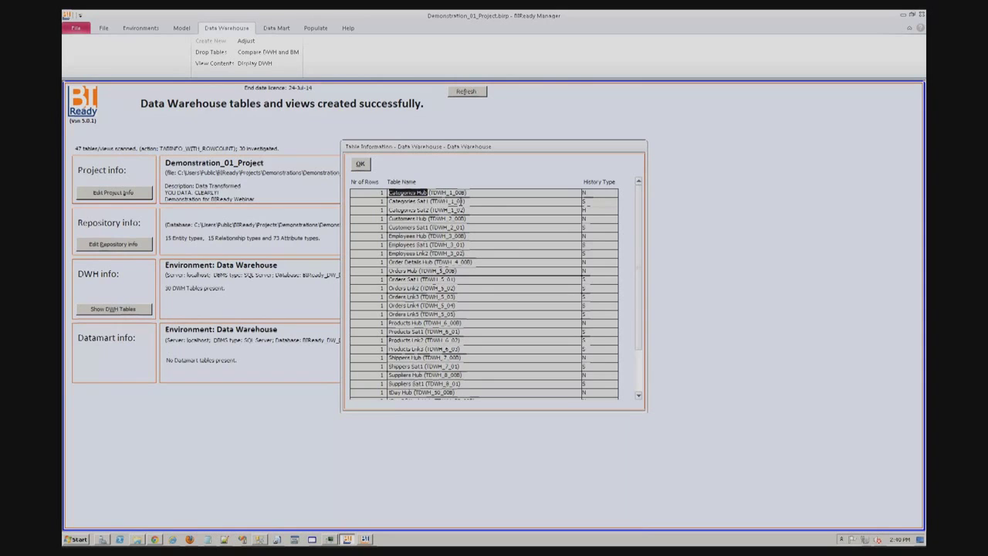
left_click_drag(389, 200, 429, 200)
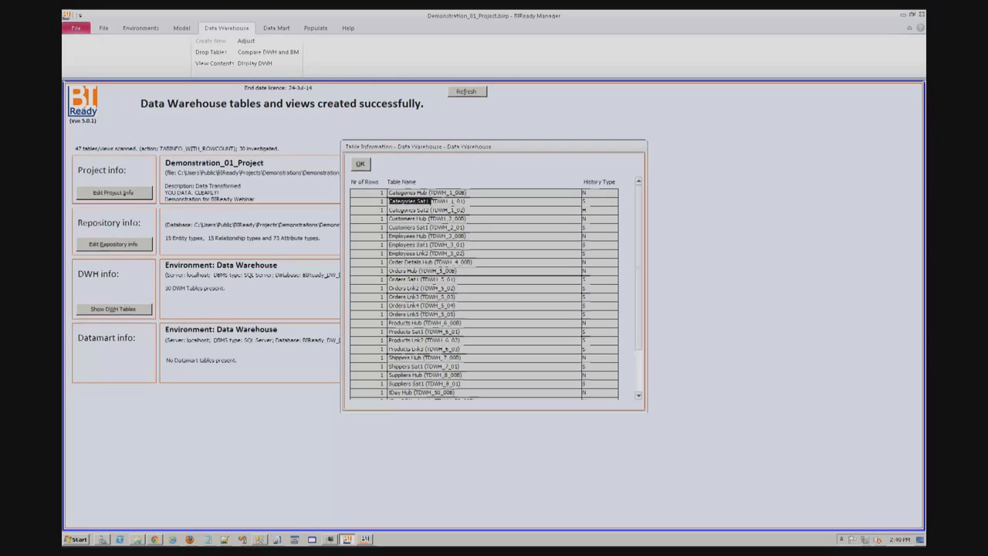
left_click_drag(389, 209, 433, 209)
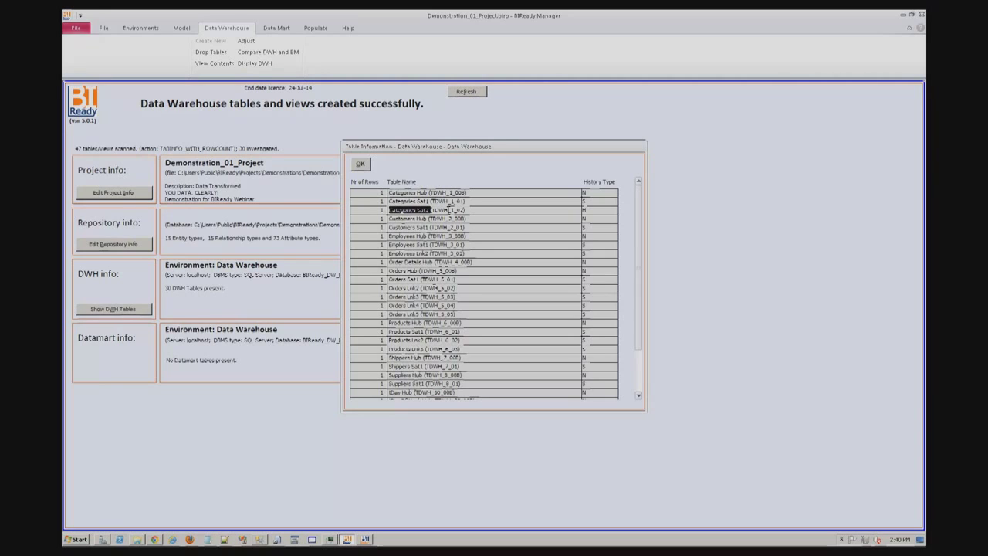
left_click(359, 164)
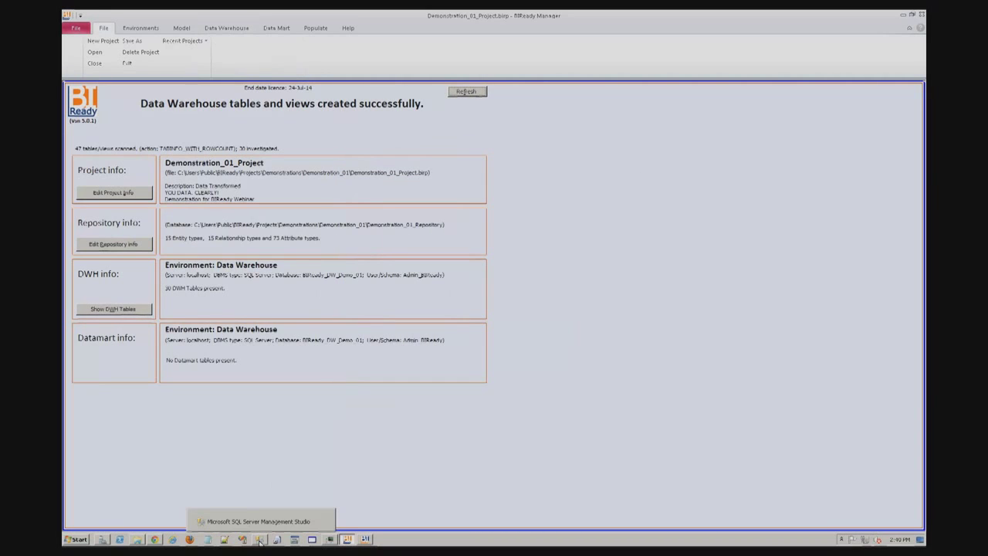
Step: Switch to SQL Server Management Studio and refresh the Tables folder of the BIReady_DW_Demo_01 database
left_click(261, 540)
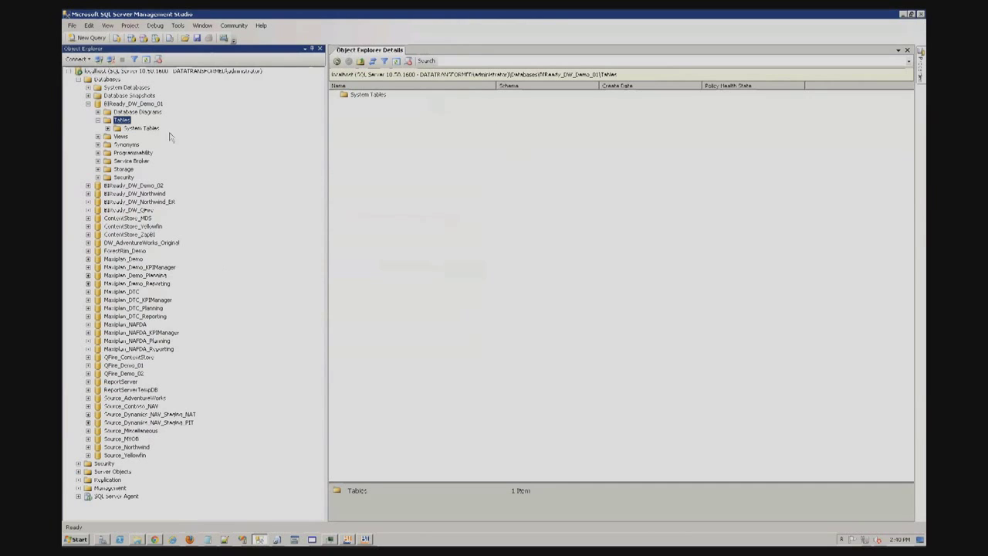
right_click(127, 123)
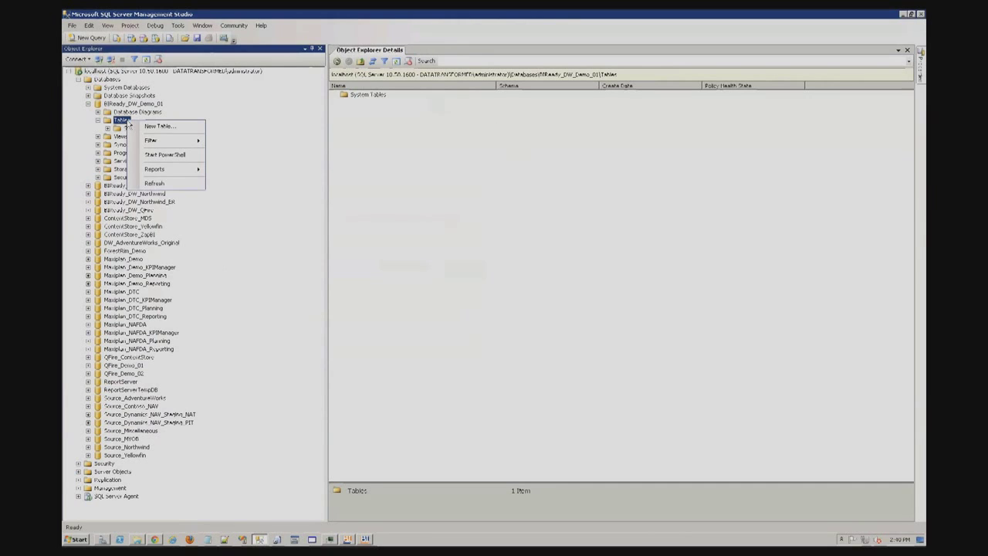
left_click(156, 183)
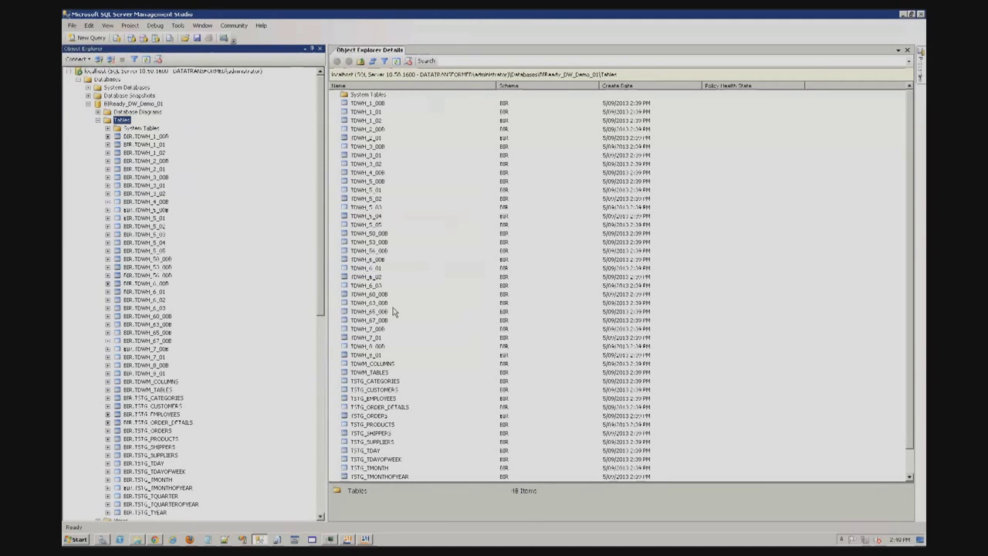
Step: Go through the staging tables from TSTG_CATEGORIES to TSTG_TMONTH and minimize SQL Server Management Studio
left_click(385, 381)
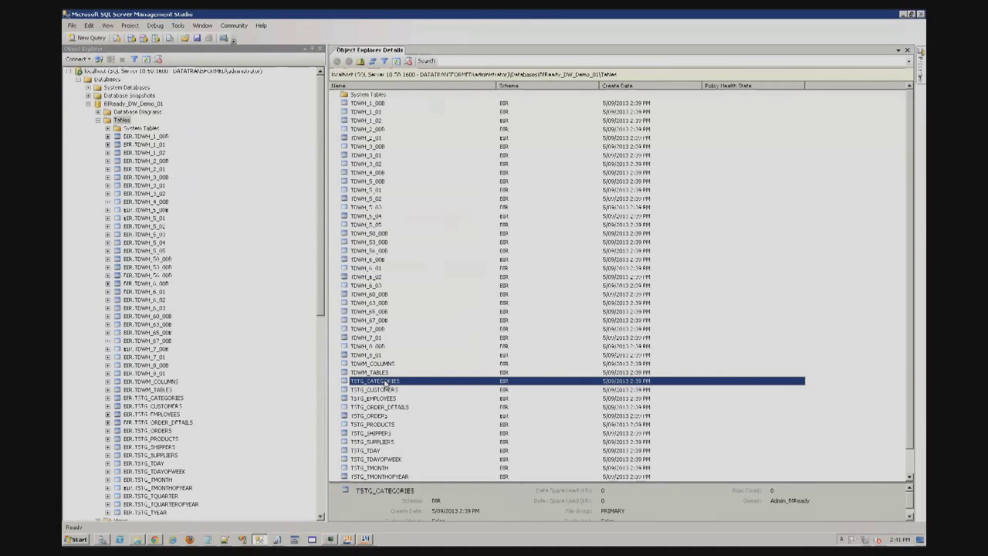
key("Down")
key("Down")
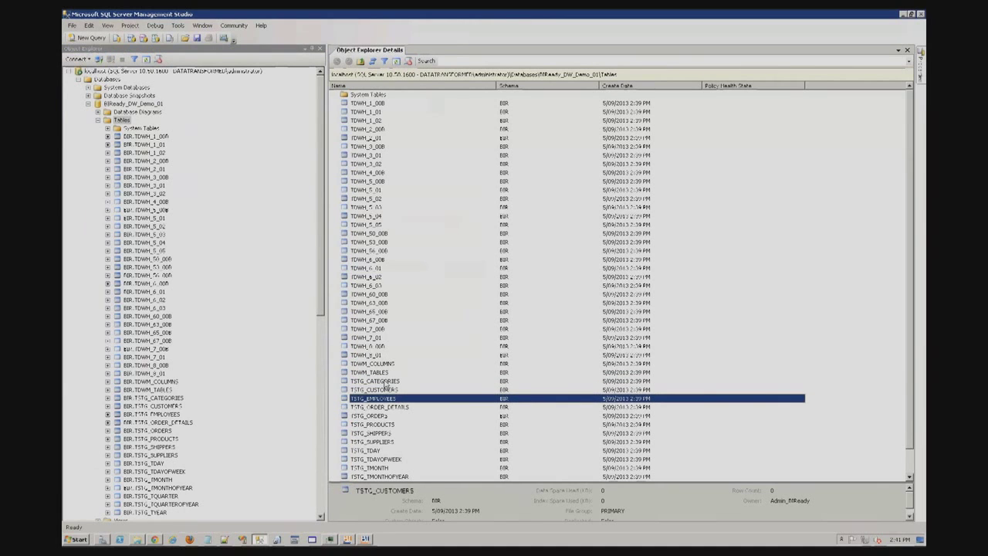
key("Down")
key("Down")
key("Down")
key("Down")
key("Down")
key("Down")
key("Down")
key("Down")
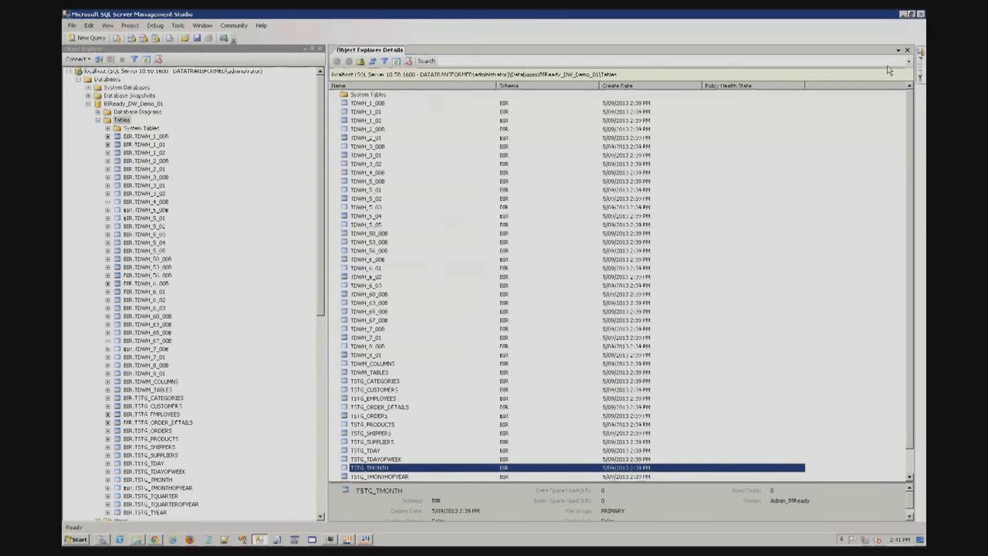
left_click(902, 15)
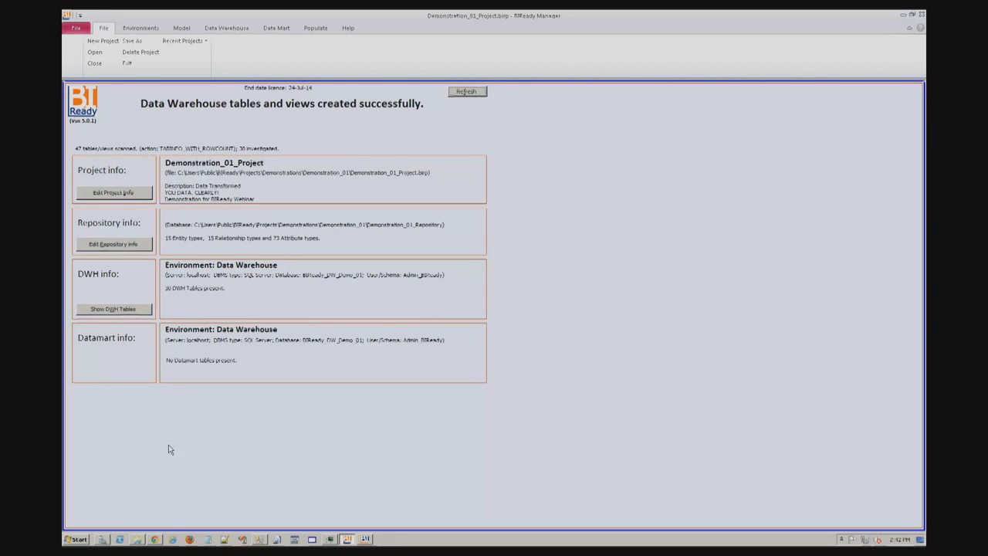
Step: Switch to QFire in Chrome and examine the columns of the Northwind-Customer Latitude & Longitude dataset
left_click(155, 538)
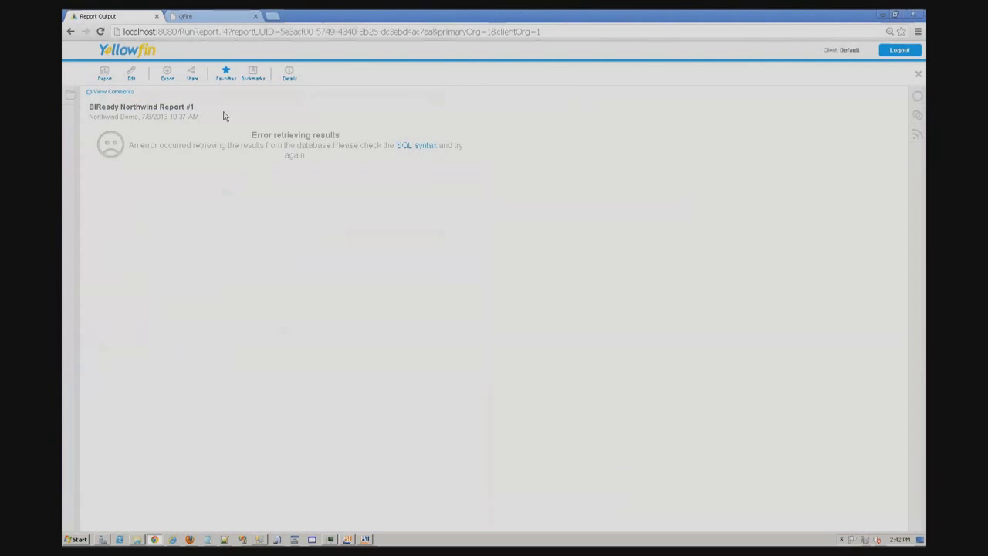
left_click(217, 19)
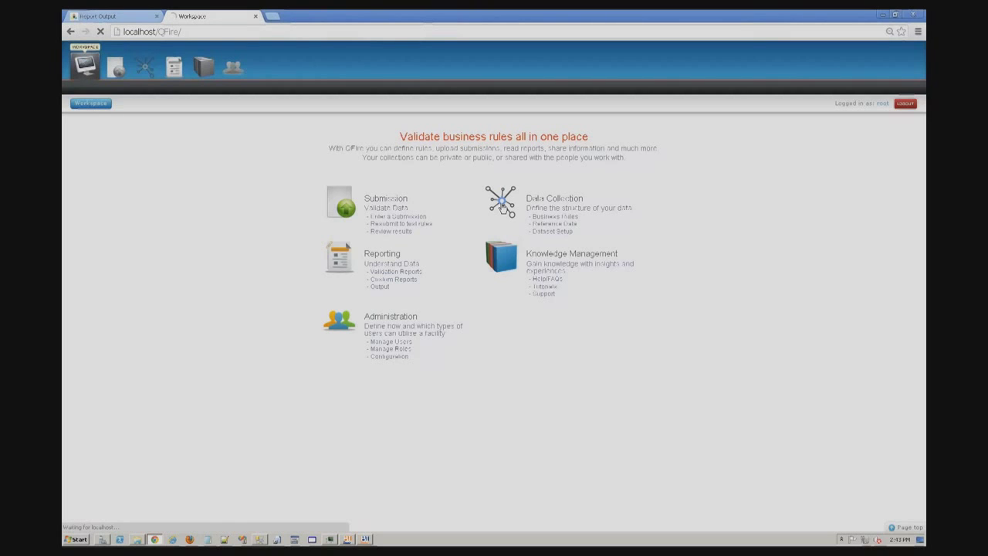
left_click(502, 207)
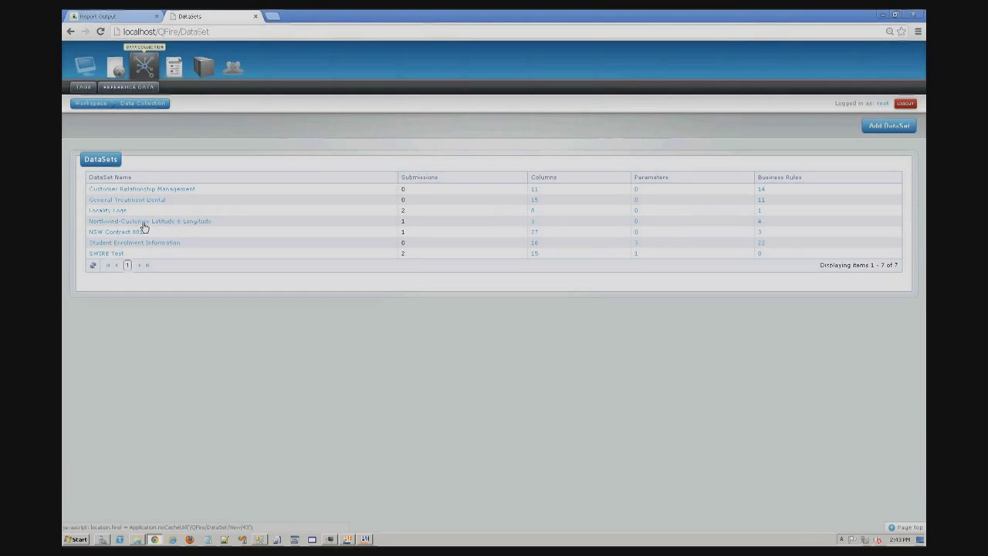
left_click(156, 223)
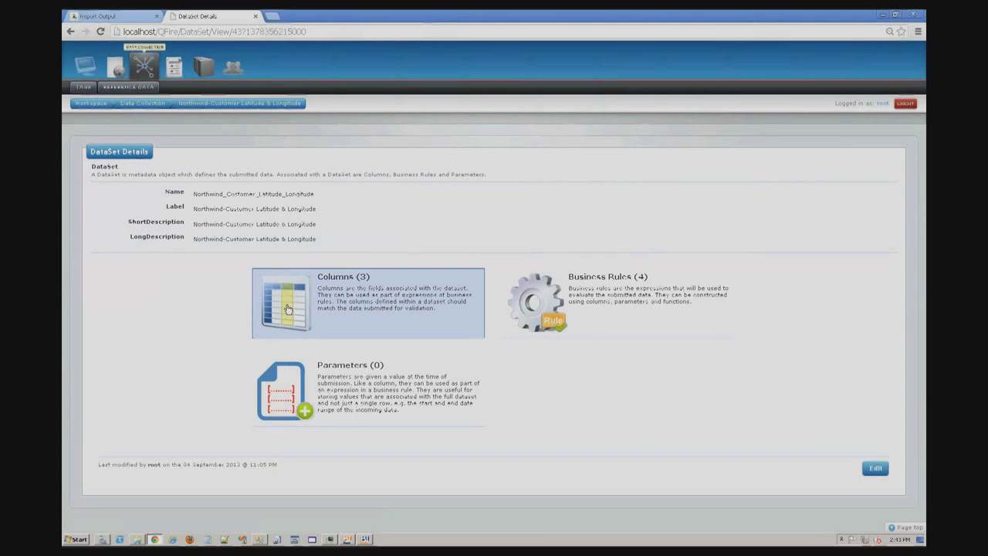
left_click(287, 308)
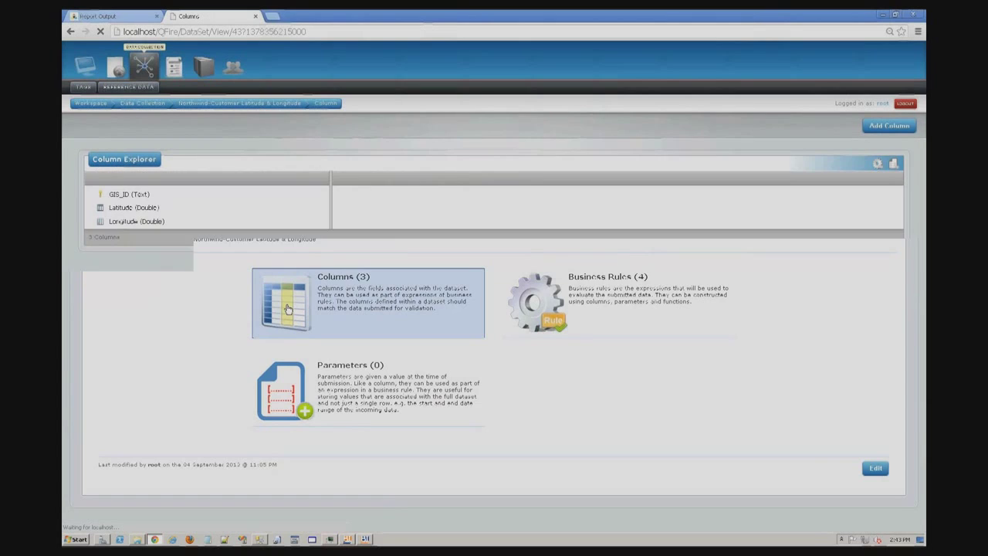
left_click_drag(116, 194, 126, 222)
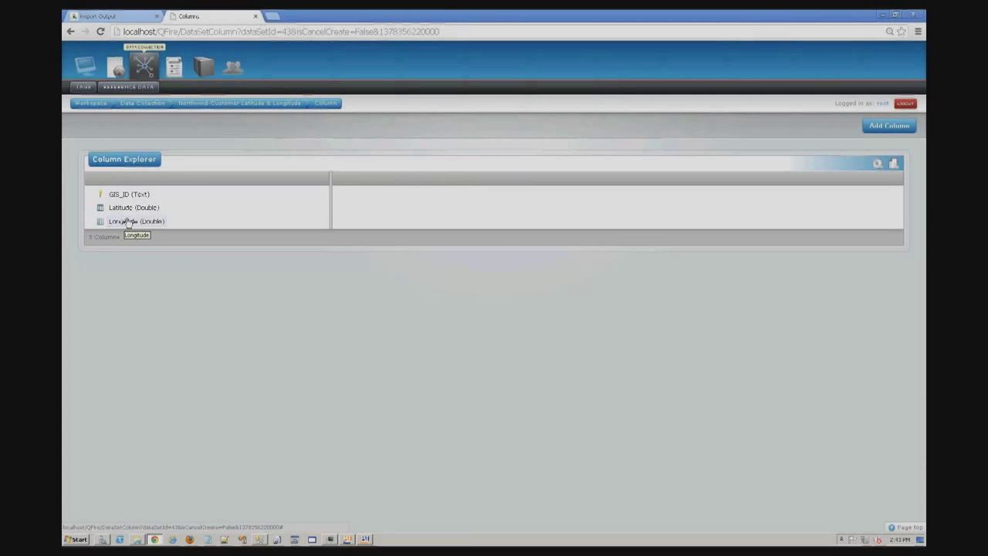
Step: Examine the business rules of the Northwind-Customer Latitude & Longitude dataset, including the definition of the GIS_ID_Reference rule
left_click(152, 104)
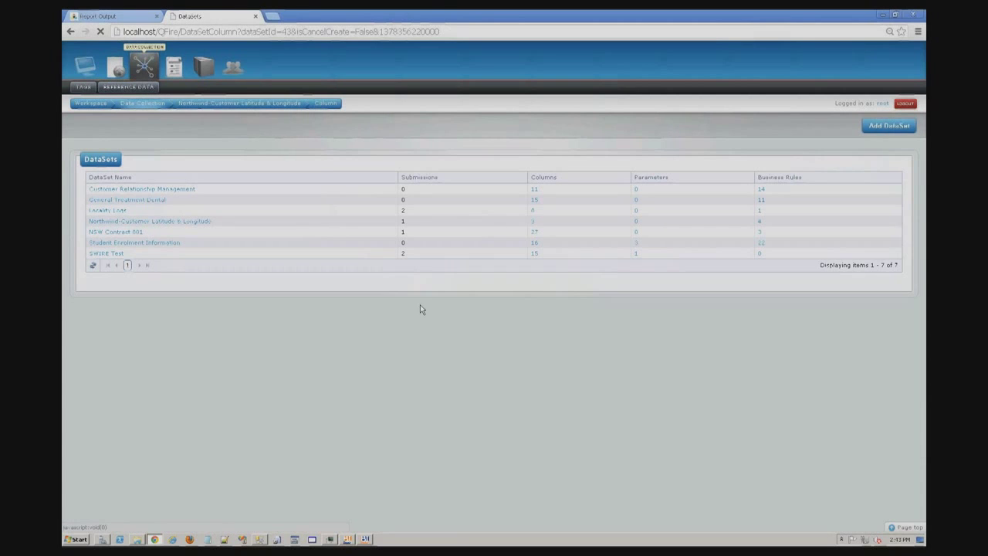
left_click(135, 221)
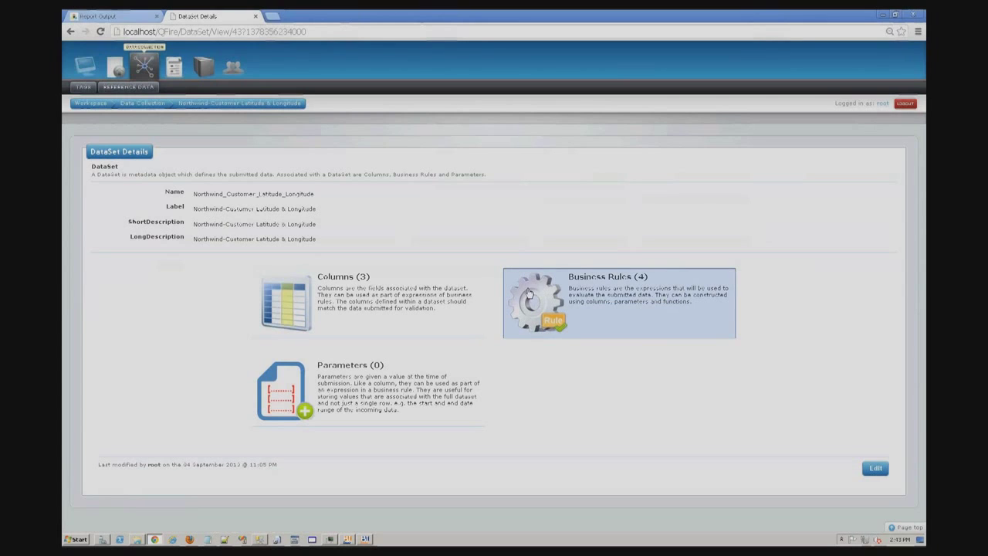
left_click(537, 306)
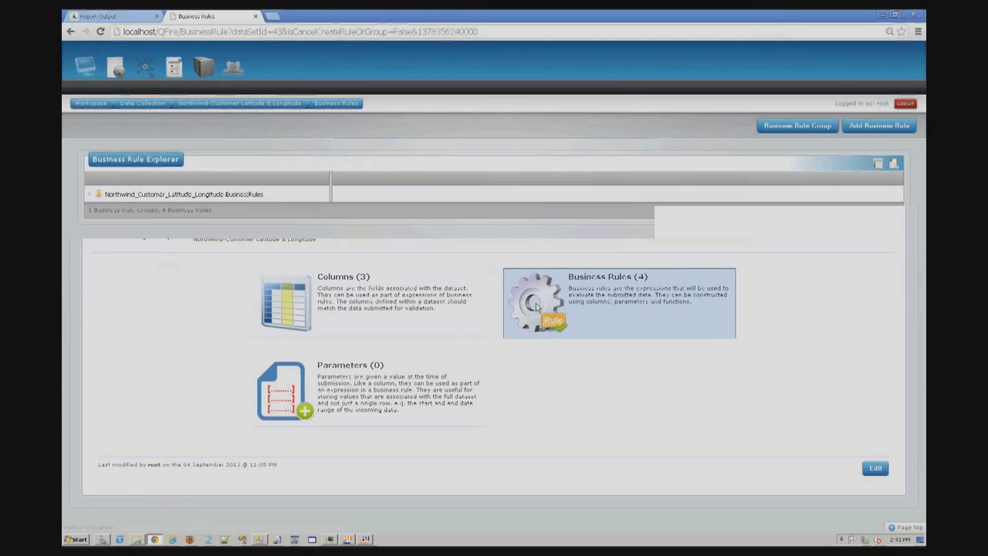
left_click(90, 194)
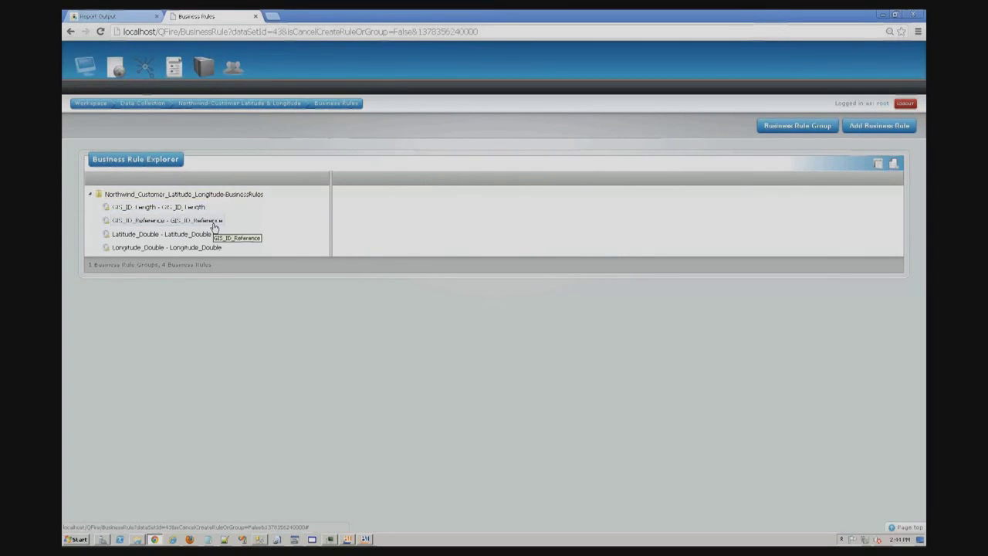
left_click(213, 222)
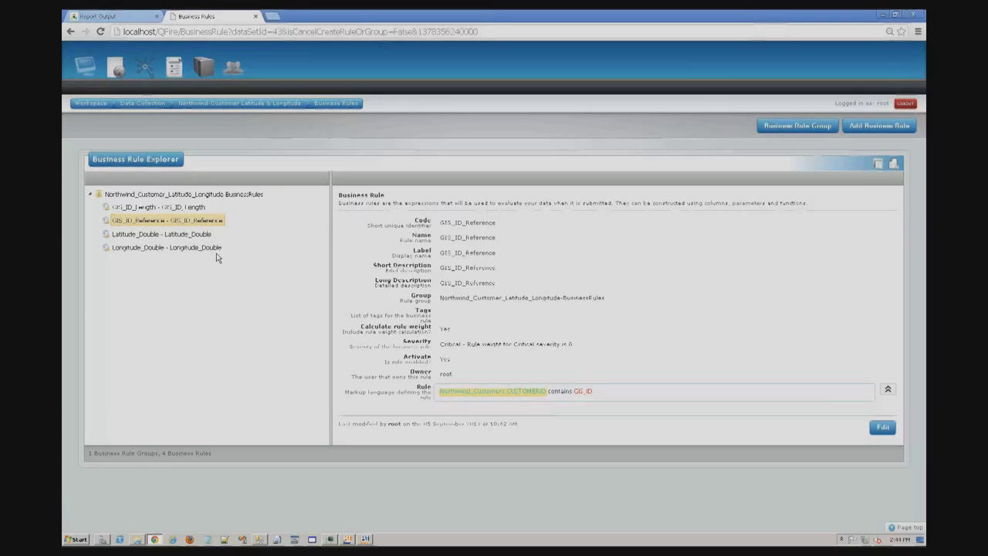
Step: Examine the Northwind_Customers entry in the reference data
left_click(177, 105)
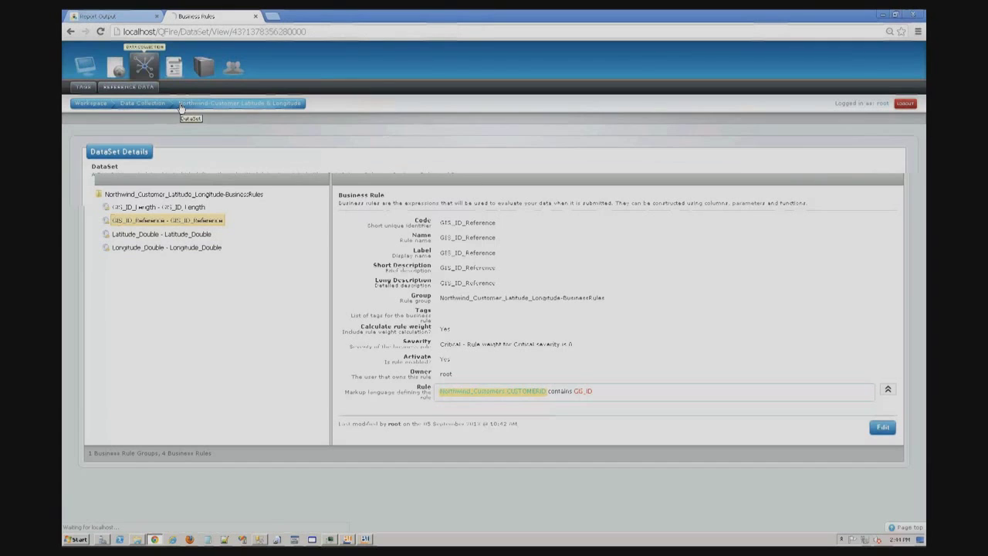
left_click(143, 89)
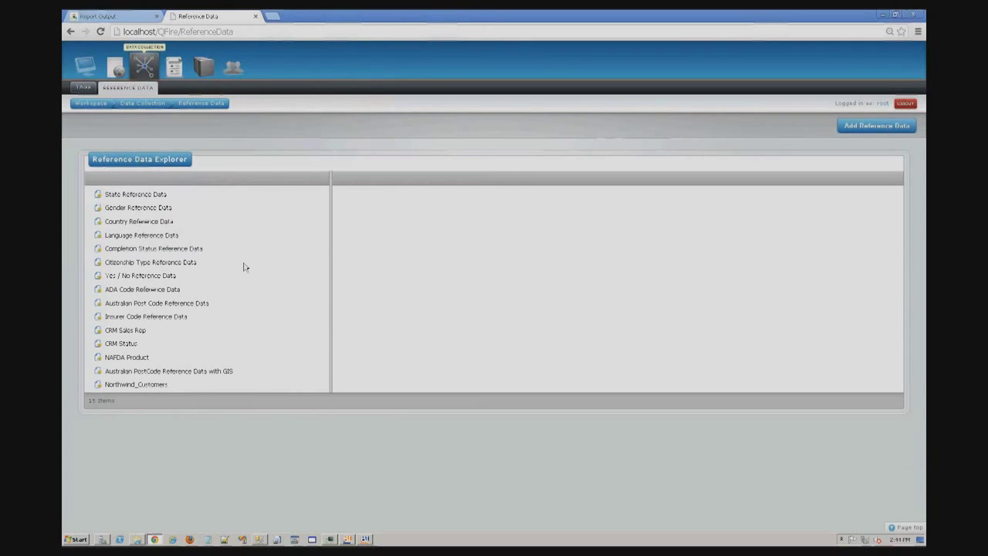
left_click(145, 386)
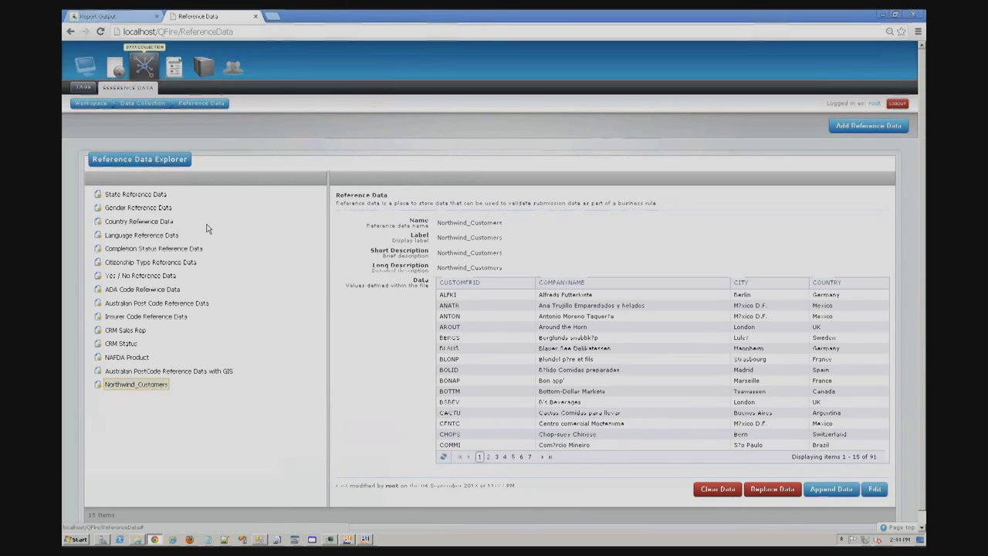
Step: Start a new submission for the Northwind_Customer_Latitude_Longitude data set, named Customer_GIS_20130905
left_click(119, 70)
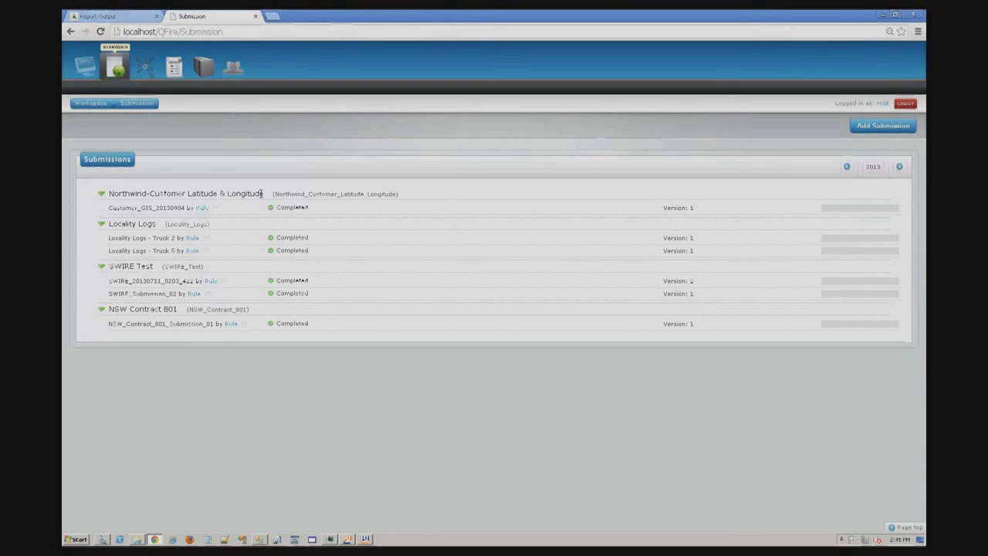
left_click(880, 126)
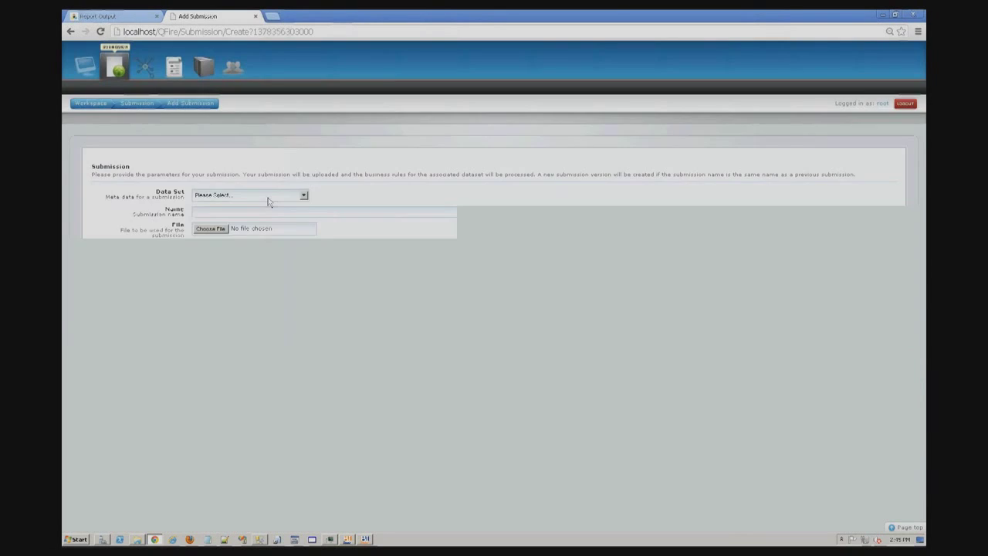
left_click(267, 196)
left_click(260, 235)
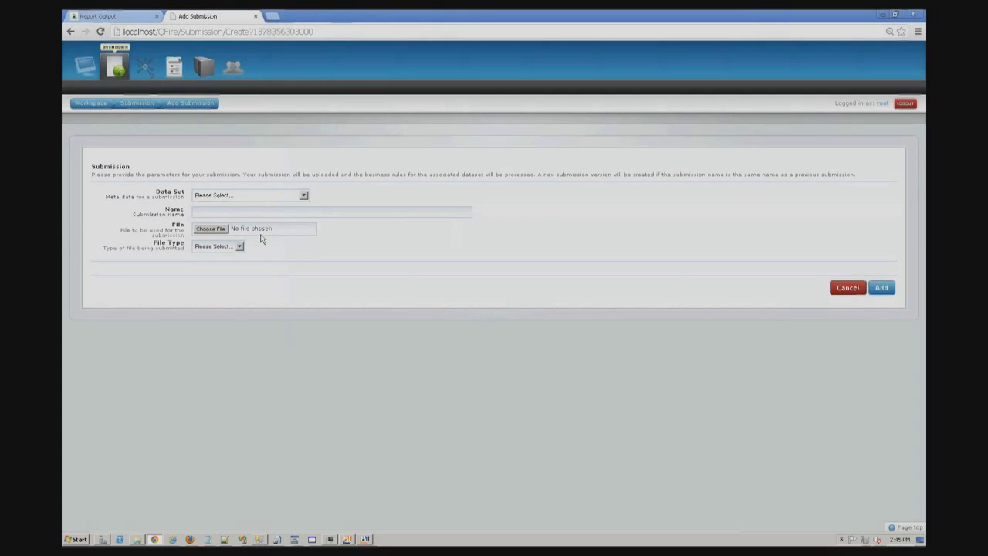
left_click(235, 211)
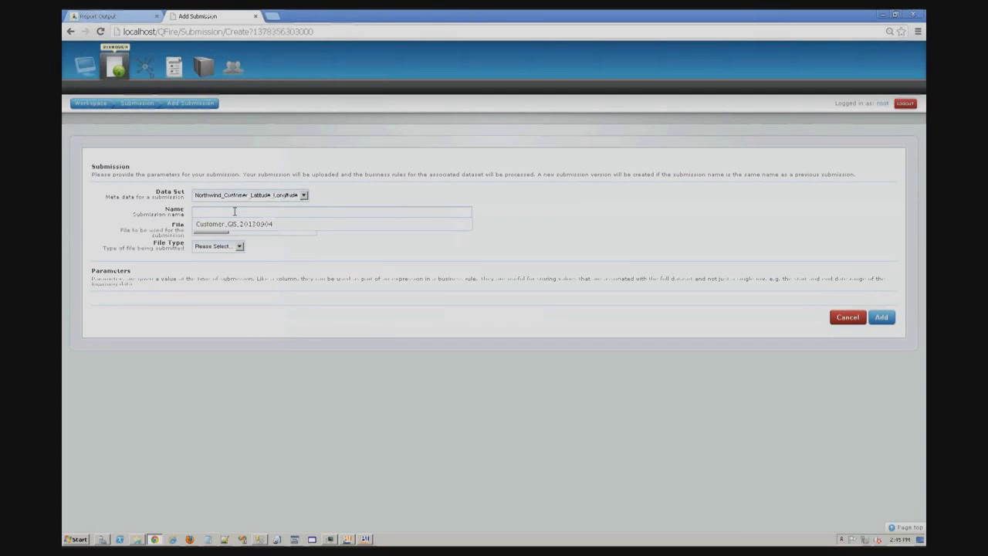
left_click(242, 223)
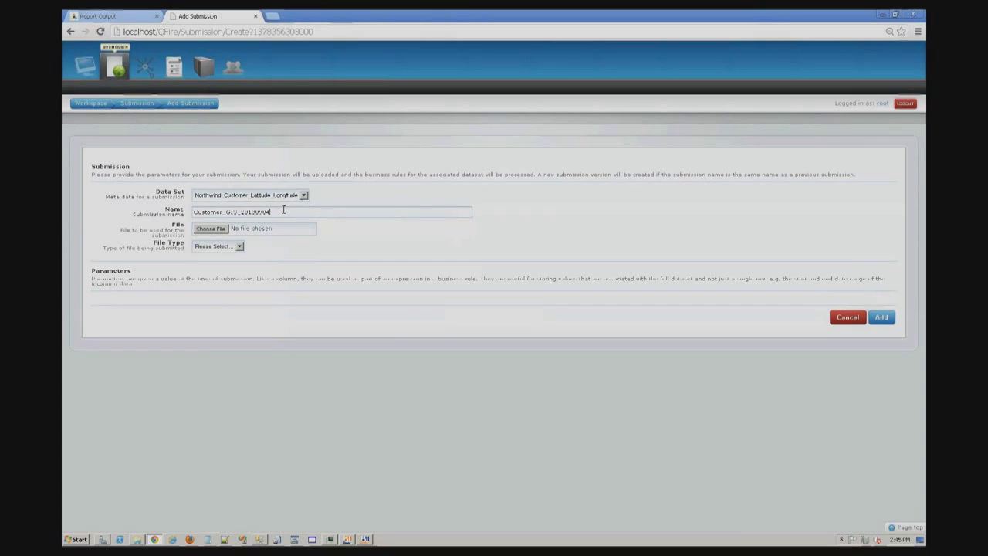
key("BackSpace")
type("5")
Step: Attach Northwind_Customer_Latitude_Longitude.csv to the submission, choose its file type and add the submission
left_click(219, 229)
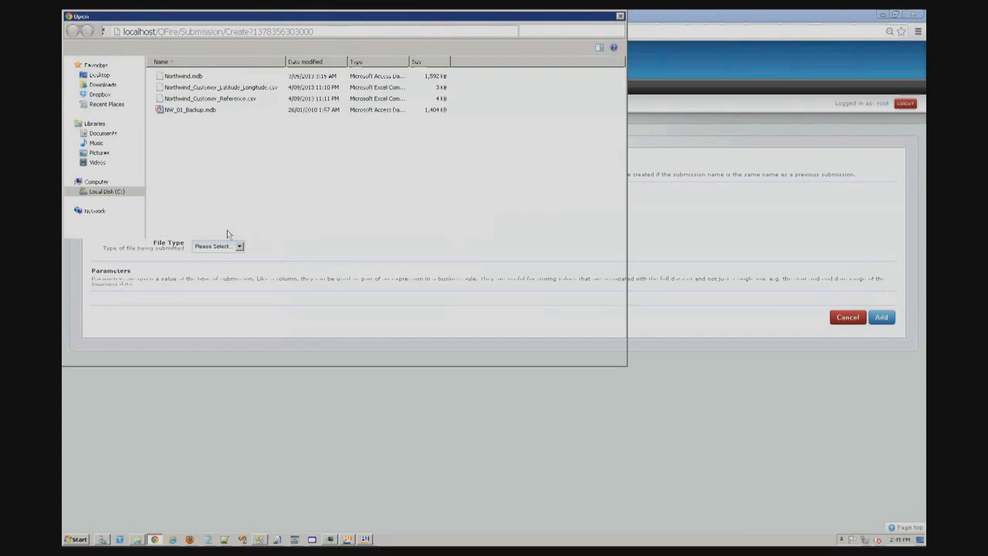
left_click(222, 88)
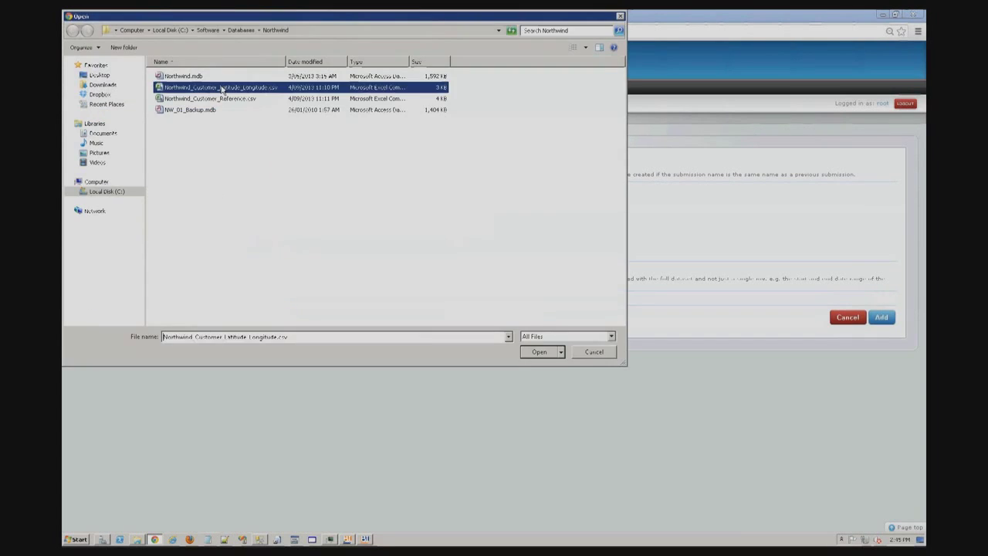
left_click(540, 353)
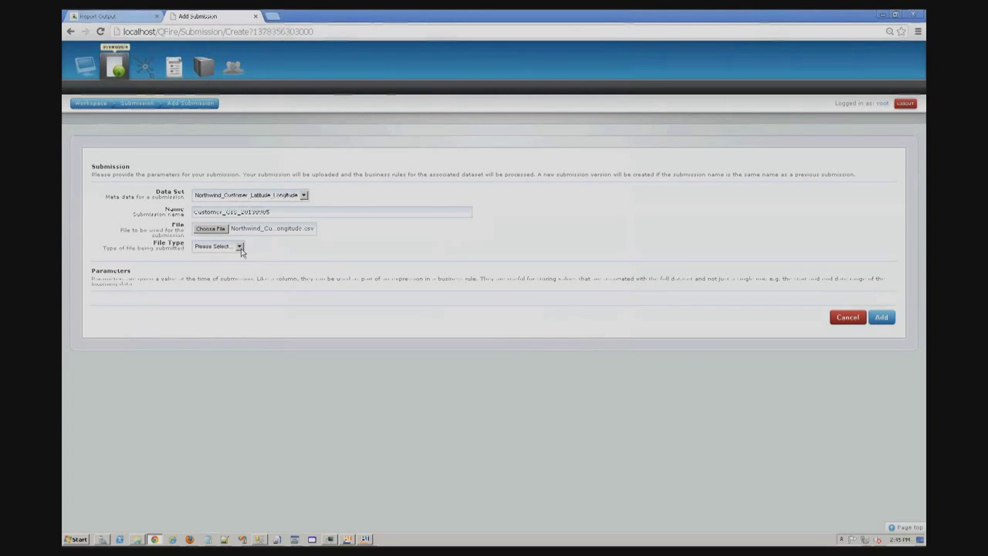
left_click(240, 247)
left_click(229, 264)
left_click(882, 318)
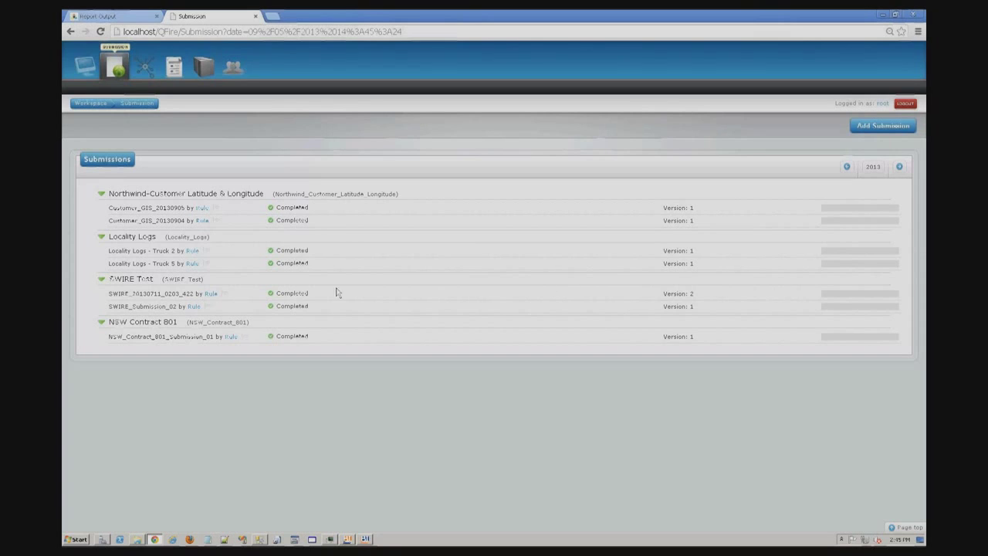
Step: Examine the validation results of Customer_GIS_20130905, including the rows flagged by GIS_ID_Reference, and return to the Yellowfin report
left_click(202, 209)
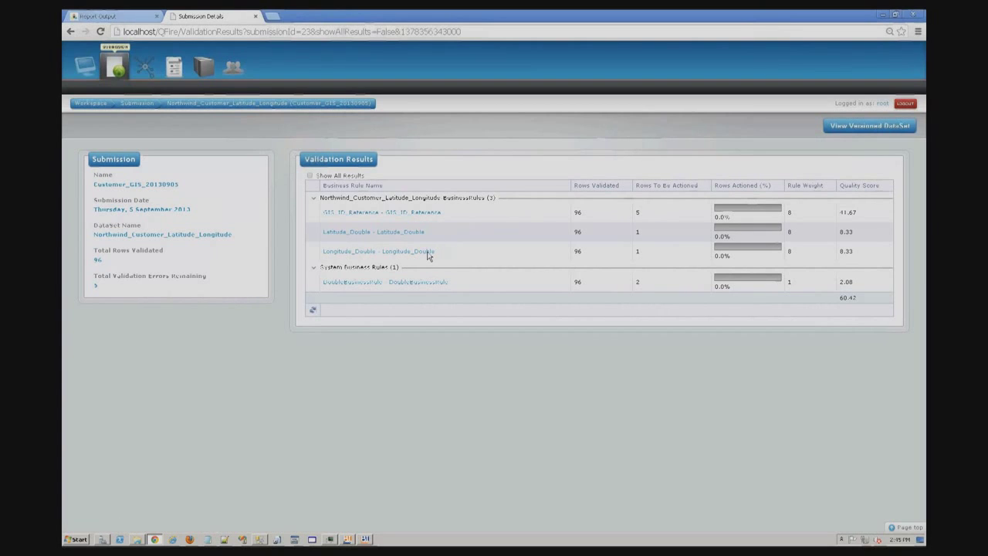
left_click(424, 212)
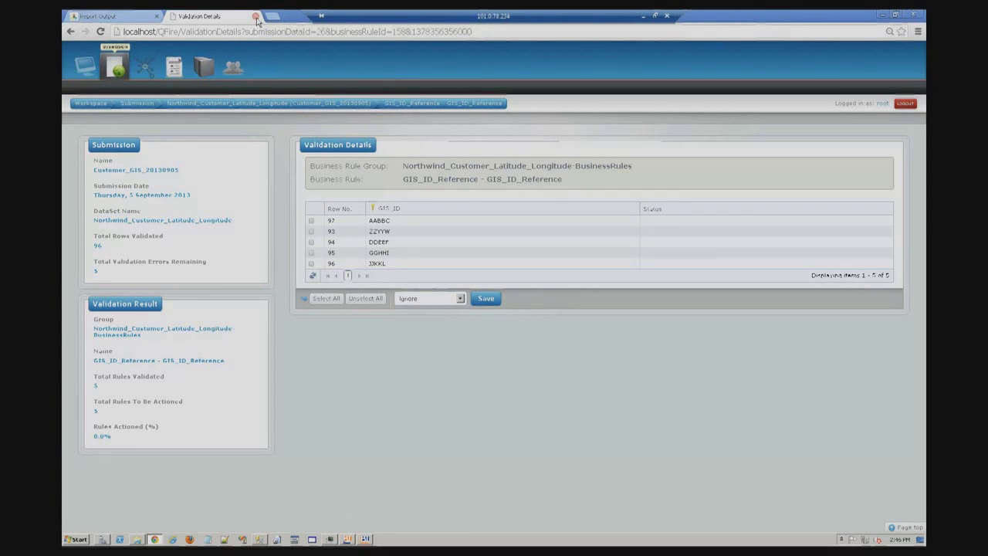
left_click(137, 16)
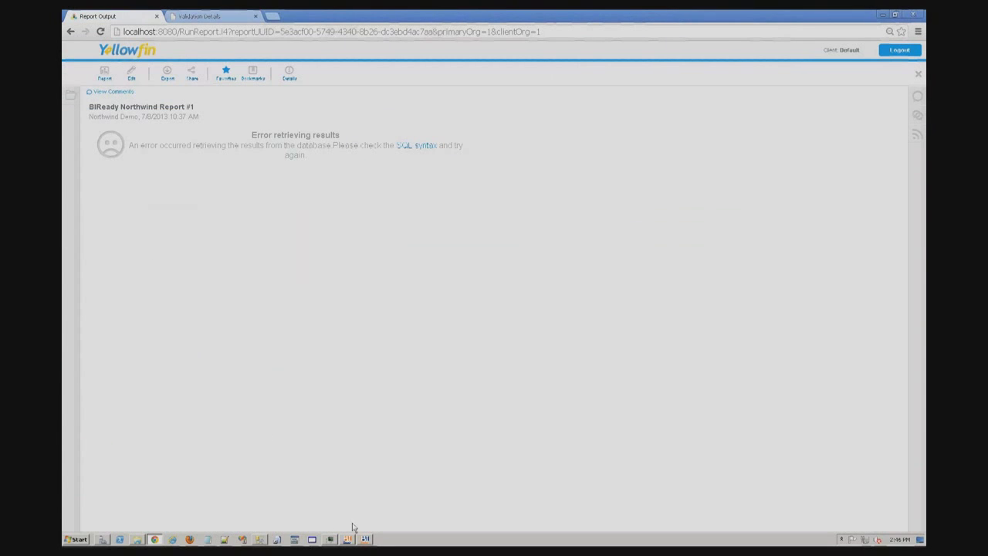
Step: Switch to BIReady Manager and add an environment named Source_CustomerGIS
left_click(155, 540)
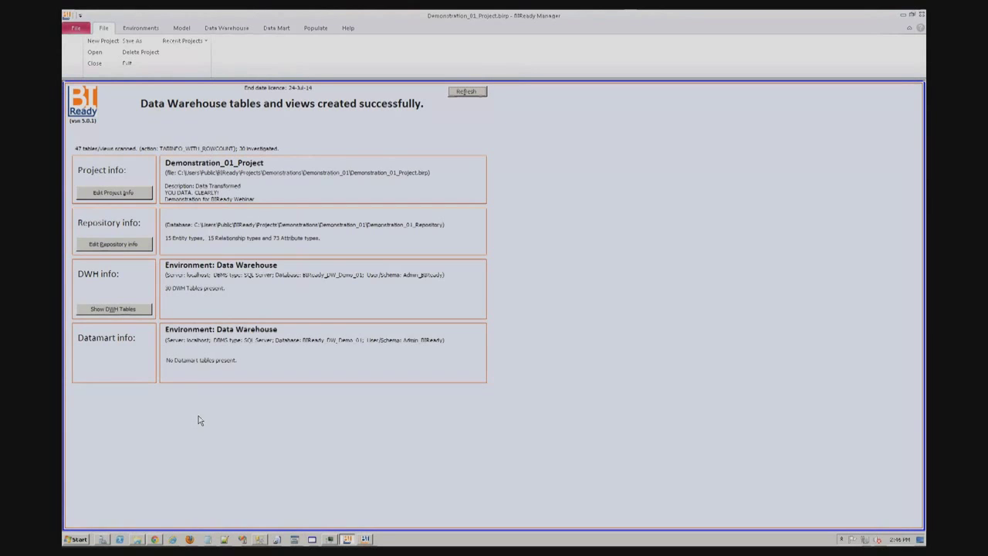
left_click(150, 29)
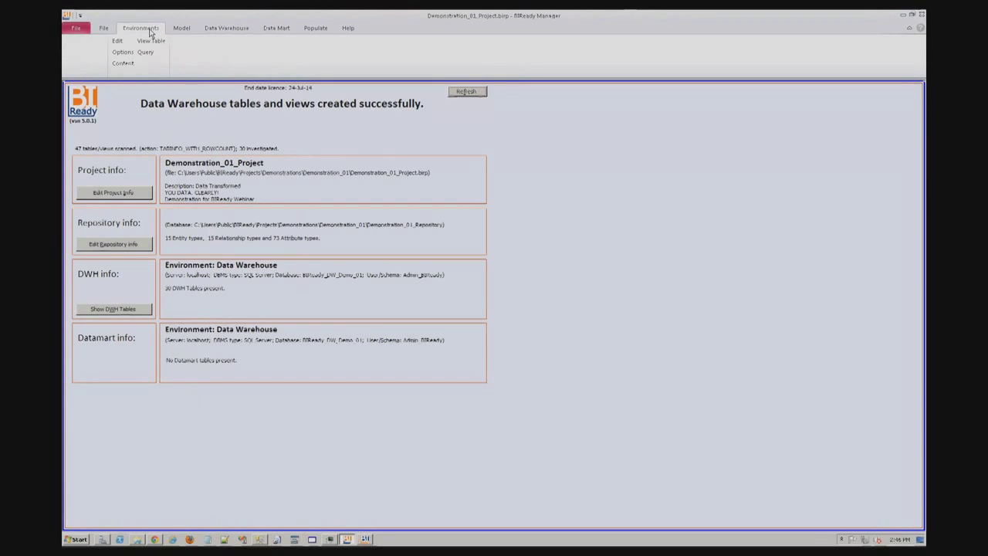
left_click(117, 41)
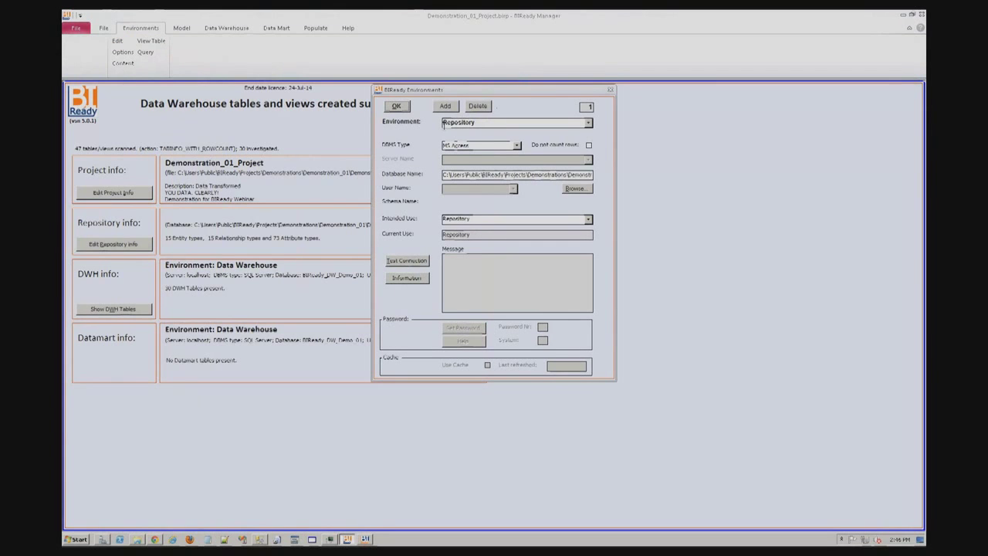
left_click(446, 106)
type("Source")
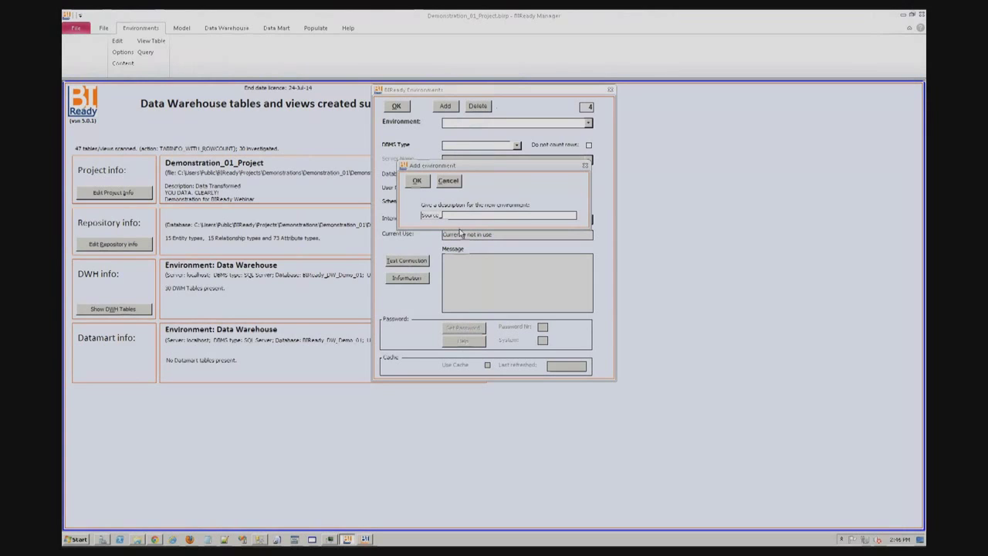
type("_CustomerC")
type("IS")
left_click(417, 181)
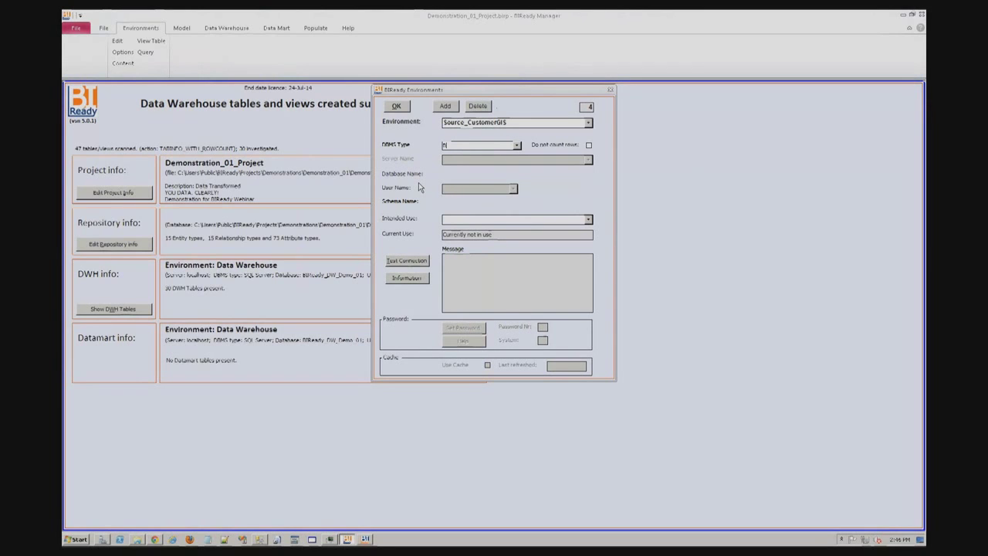
Step: Set the new environment's DBMS type to SQL Server, with server localhost and database BIReady_DW_Qfire
type("SQLeady DW_0")
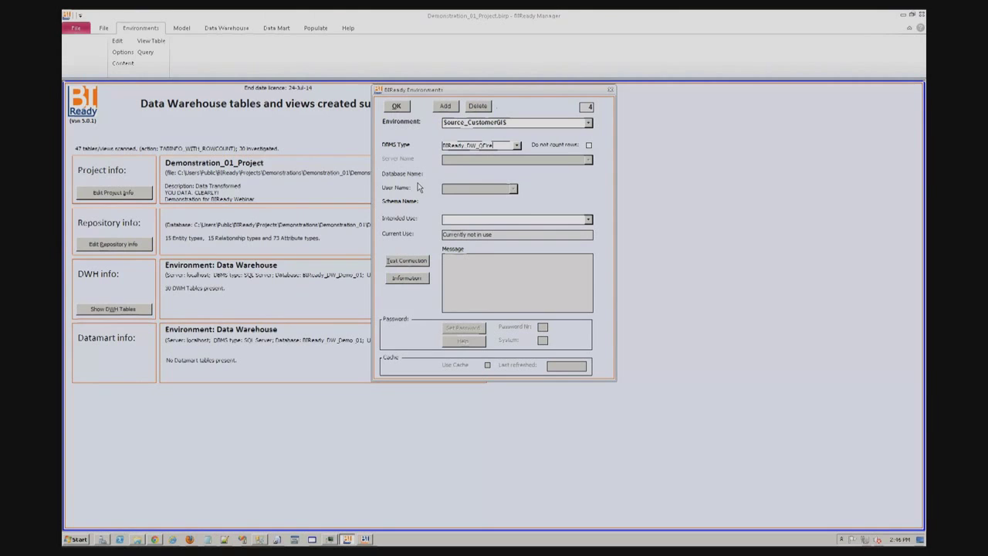
double_click(510, 145)
left_click(517, 145)
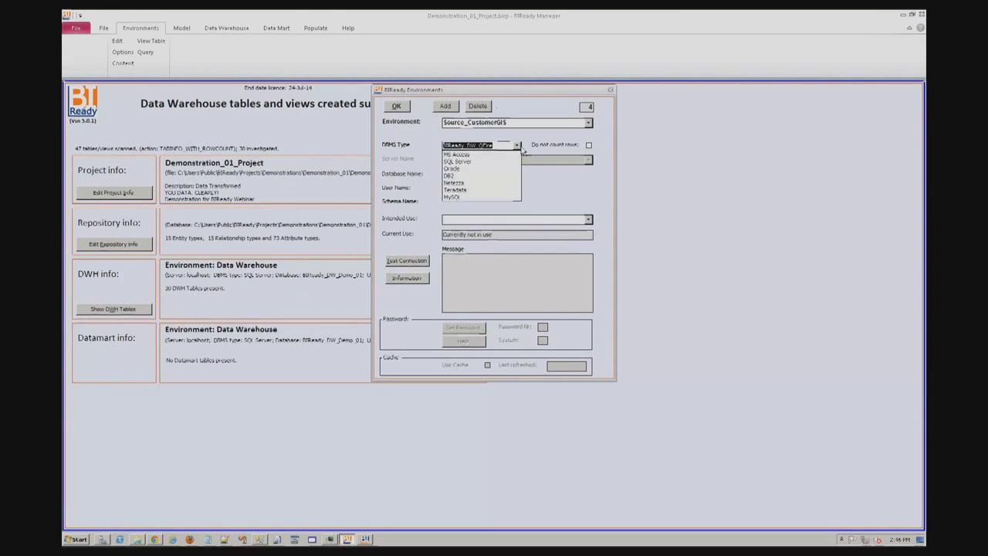
left_click(464, 163)
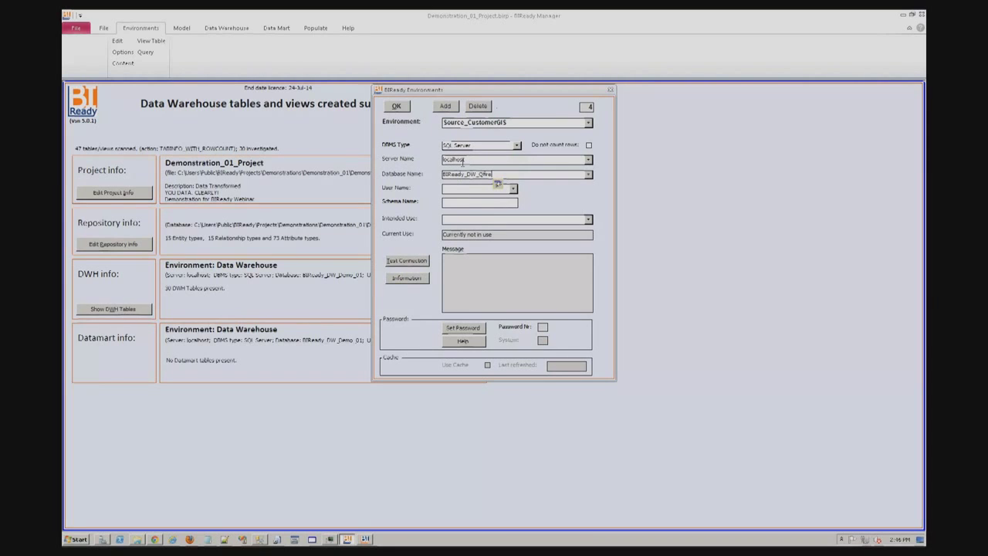
Step: Set the environment's user name to Admin_BIReady and its schema name to BIR
type("Admin_BIReady")
key("Tab")
key("Return")
type("BIR")
key("Tab")
Step: Set the intended use to Source with Use Cache off, and test the connection before saving the environment
left_click(588, 219)
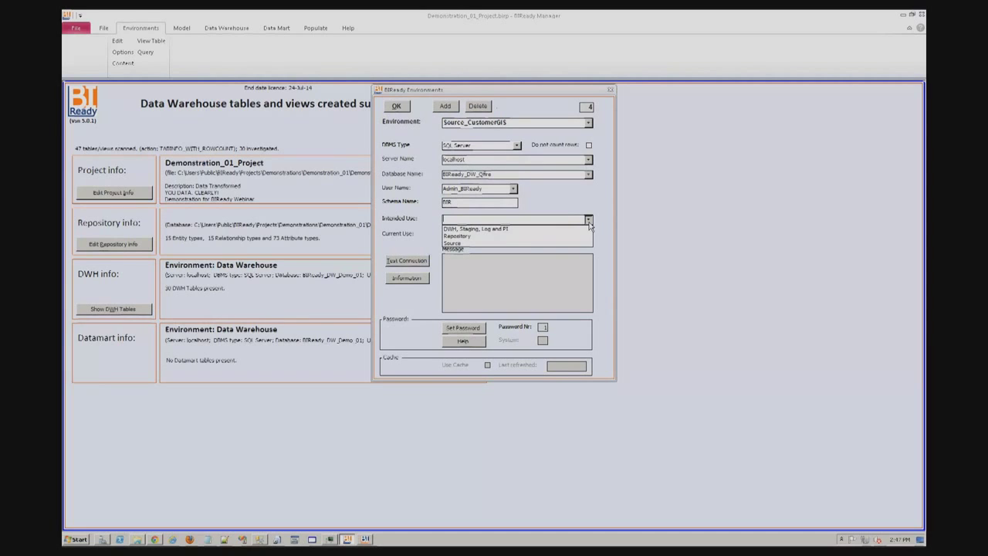
left_click(519, 243)
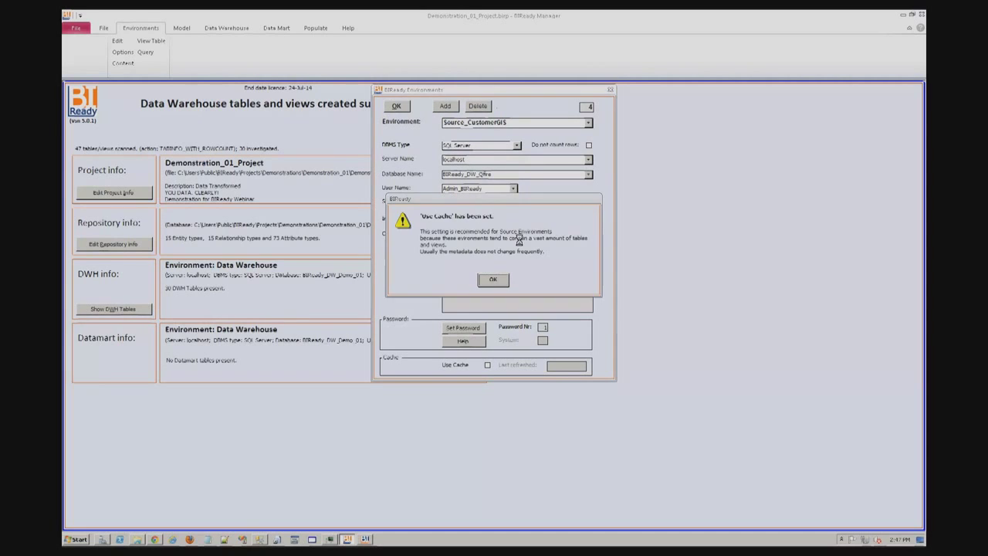
left_click(493, 279)
left_click(487, 366)
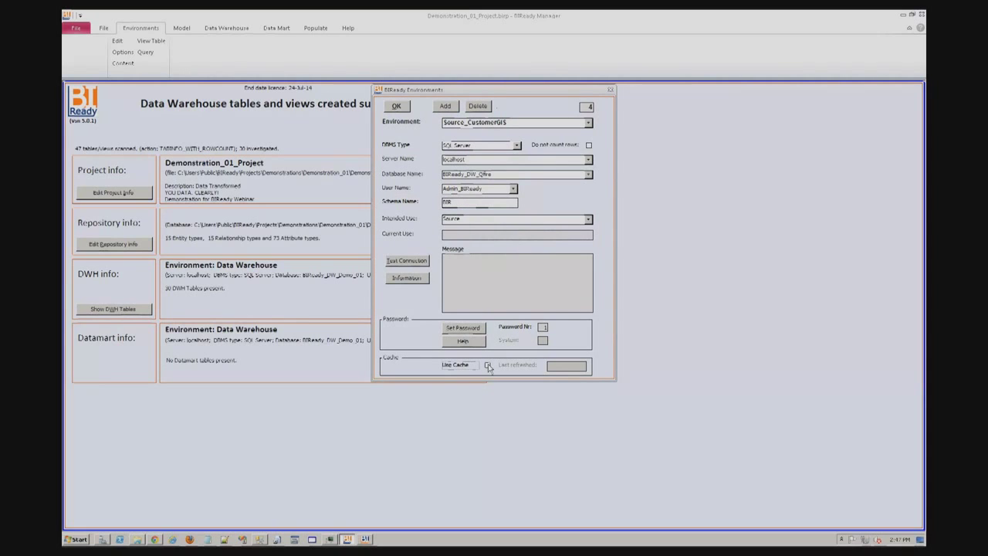
left_click(404, 261)
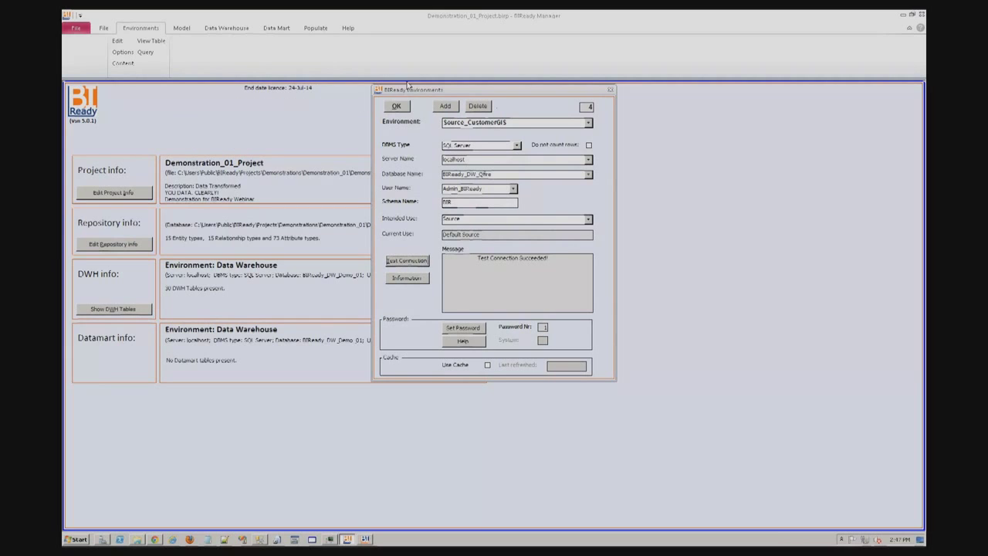
left_click(396, 105)
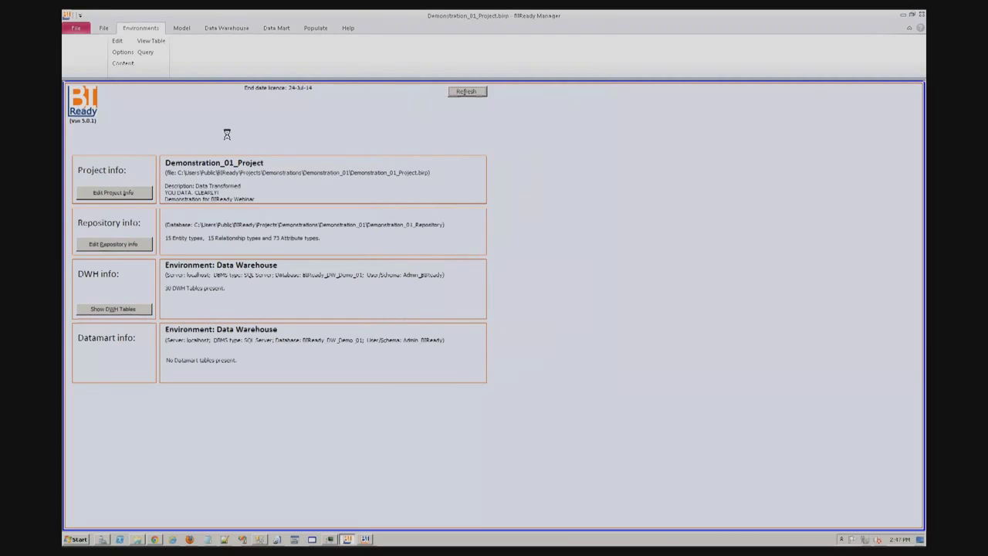
Step: Reverse engineer the Customer_GIS table from the Source_CustomerGIS environment, leaving out the SubmissionDataID column
left_click(183, 31)
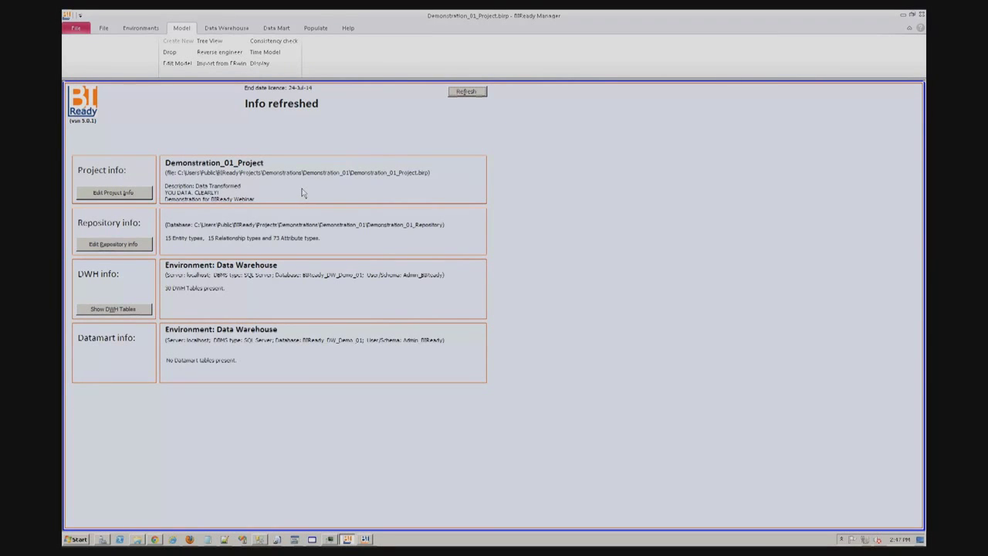
left_click(218, 54)
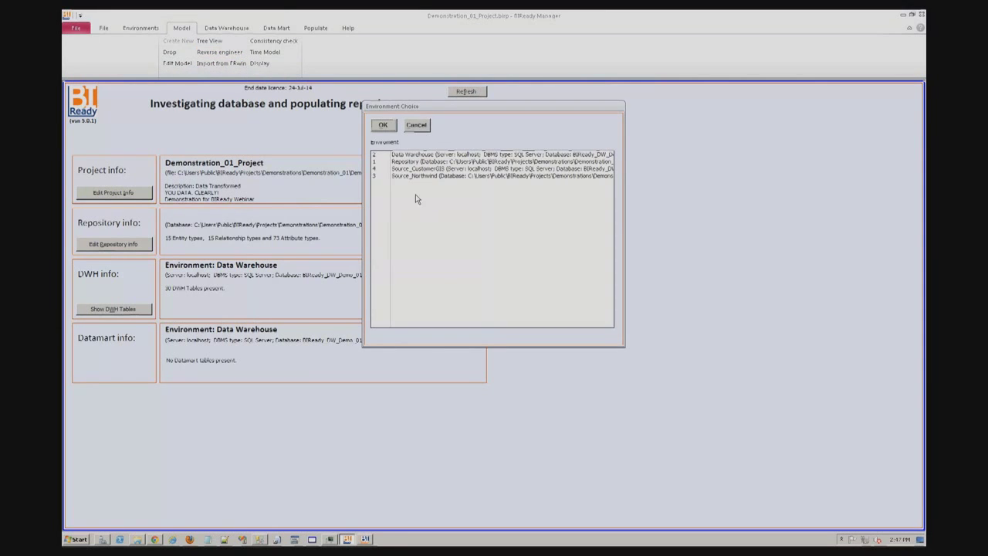
left_click(422, 168)
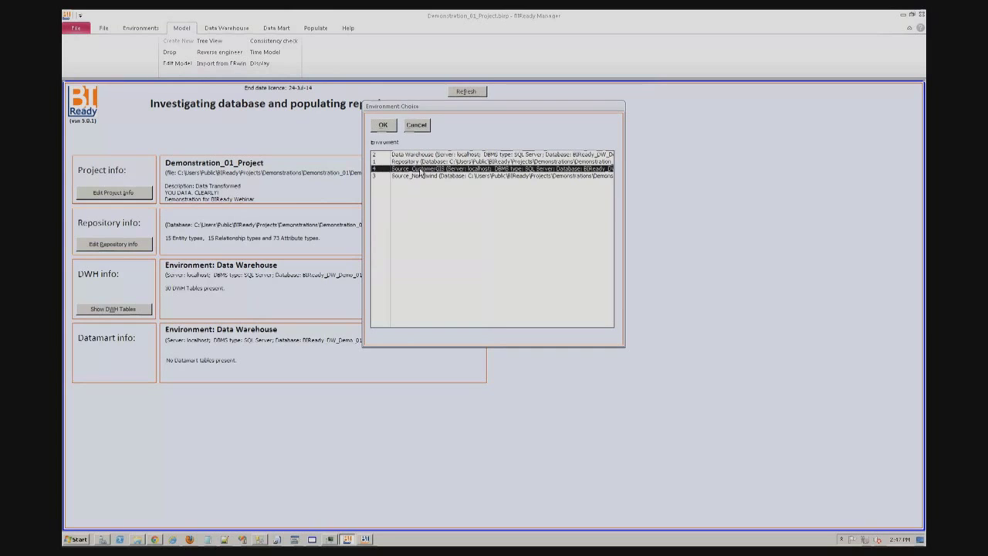
left_click(383, 126)
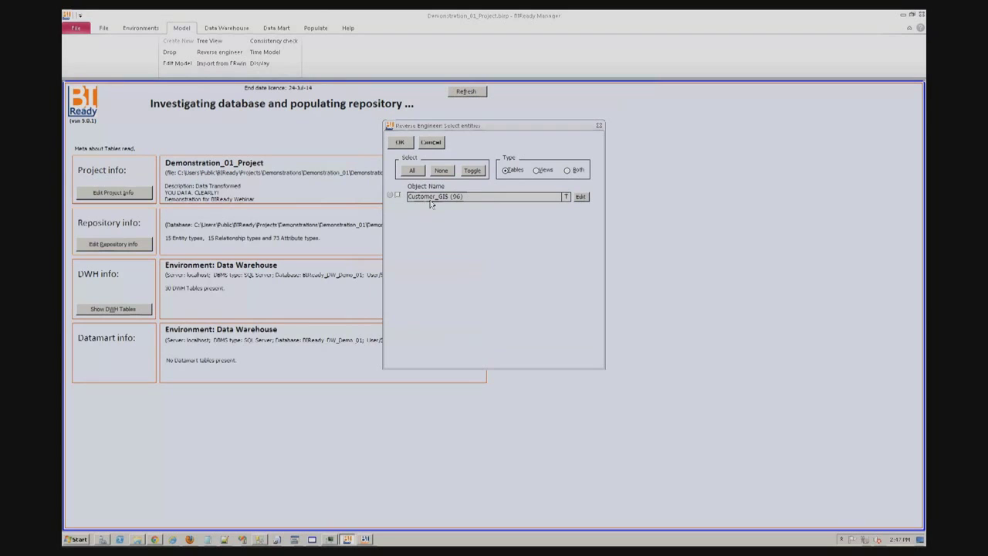
left_click(398, 195)
left_click(581, 198)
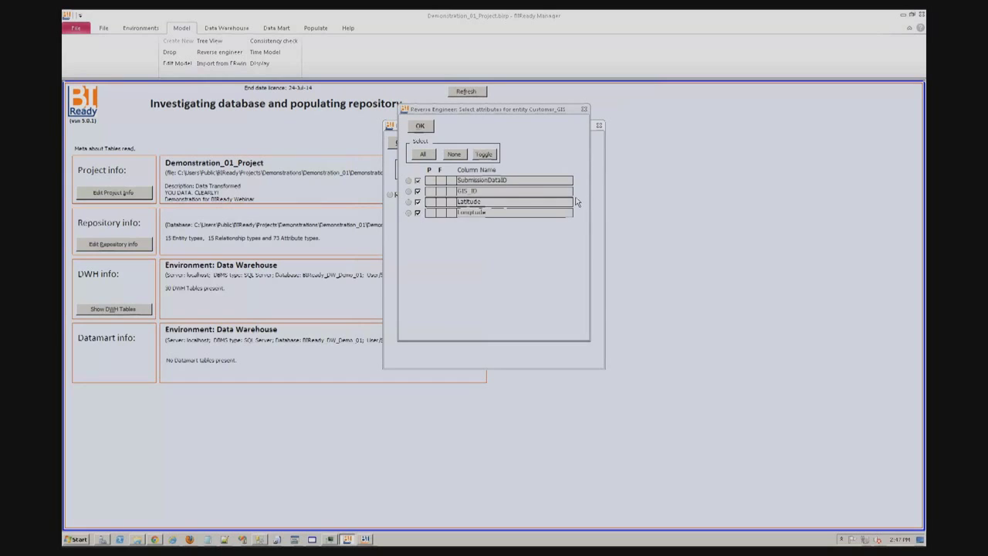
left_click(418, 181)
left_click(420, 127)
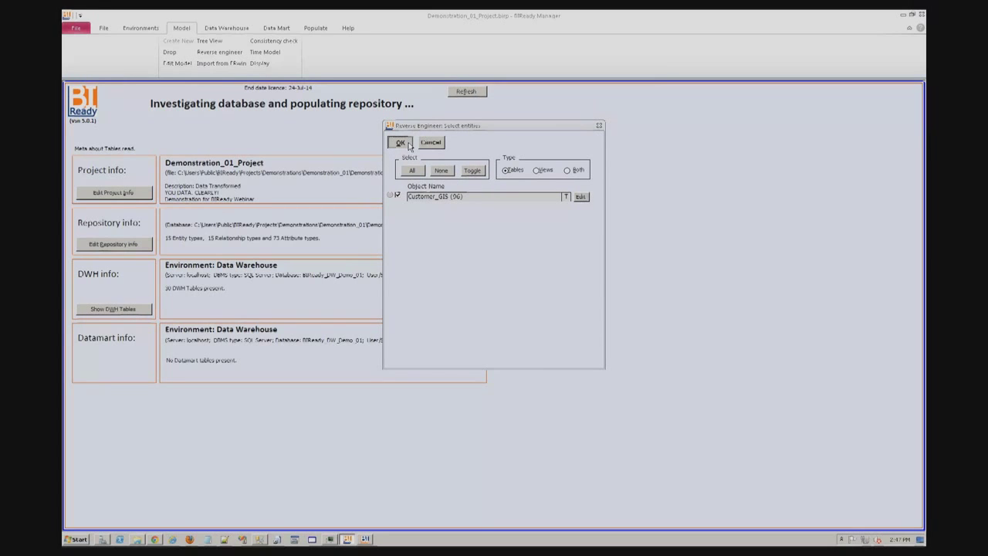
left_click(400, 143)
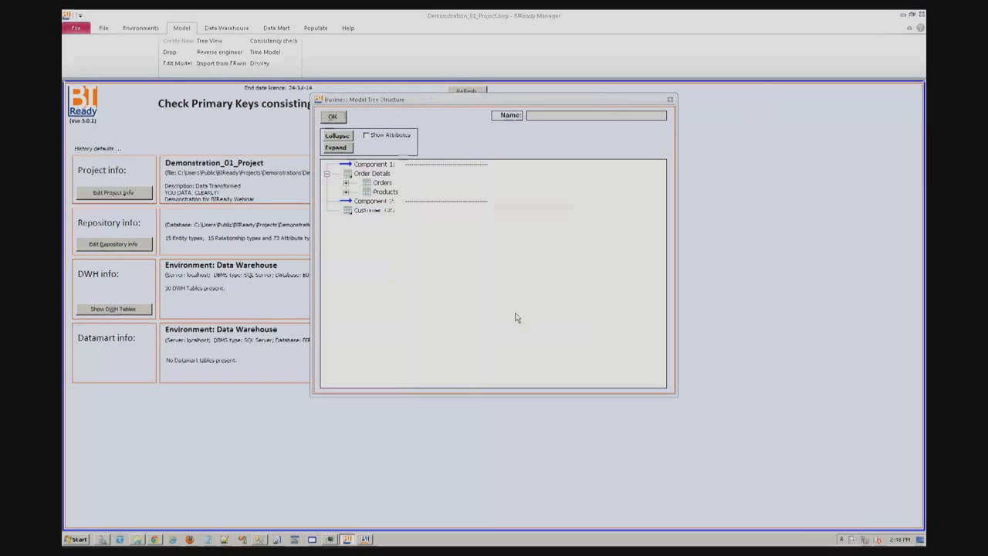
Step: In the Customer_GIS entity, mark GIS_ID as unique and set the history type of Latitude and Longitude to Simple History
double_click(376, 212)
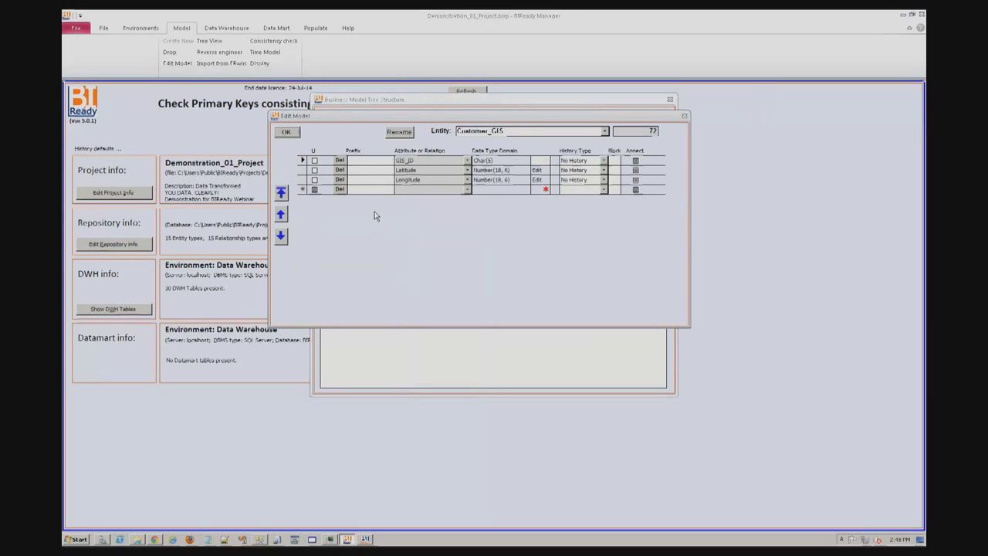
left_click(314, 160)
left_click(603, 169)
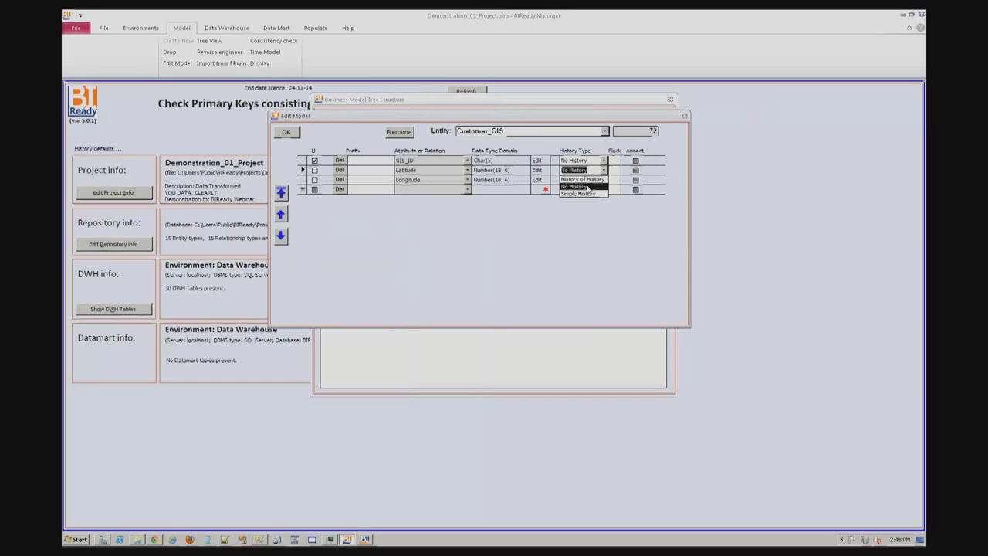
left_click(585, 194)
left_click(604, 179)
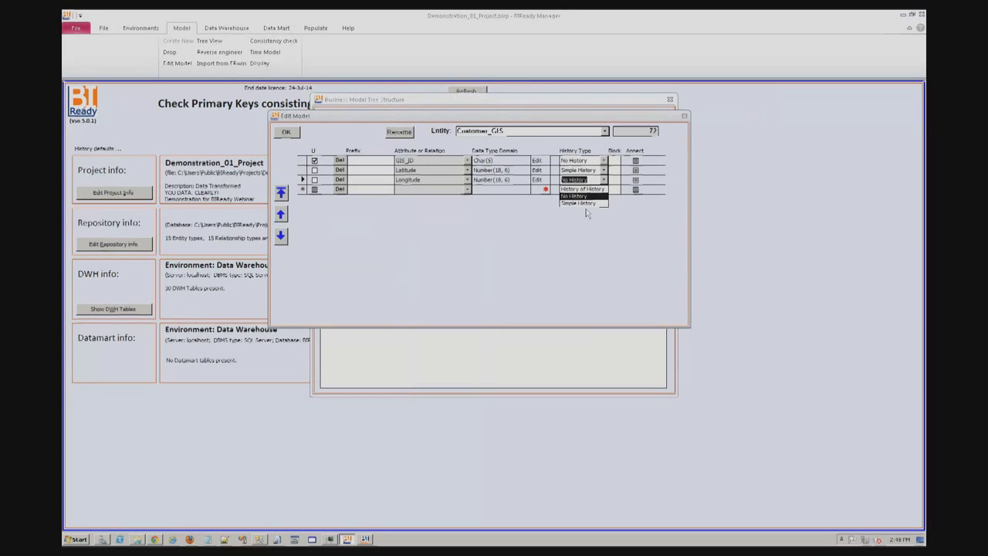
left_click(586, 204)
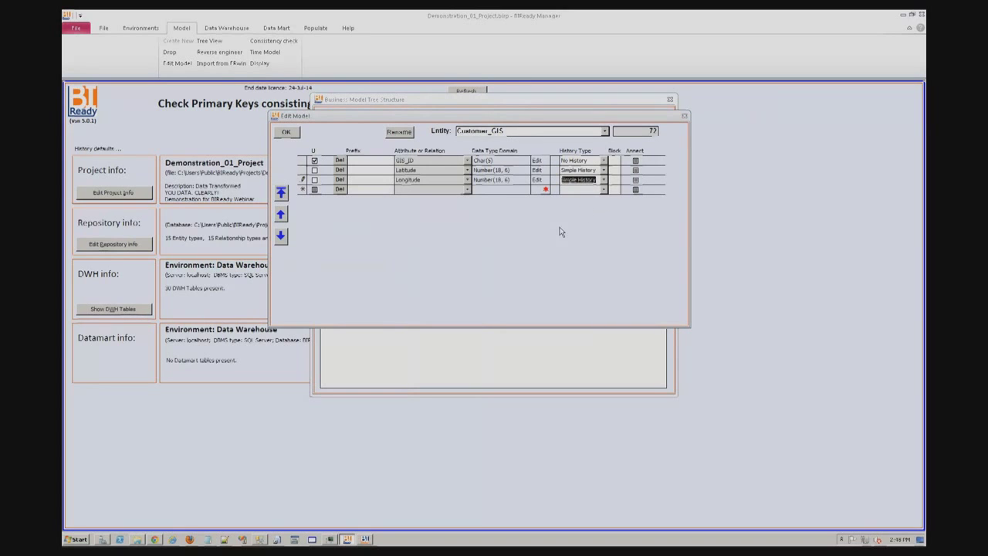
left_click(287, 132)
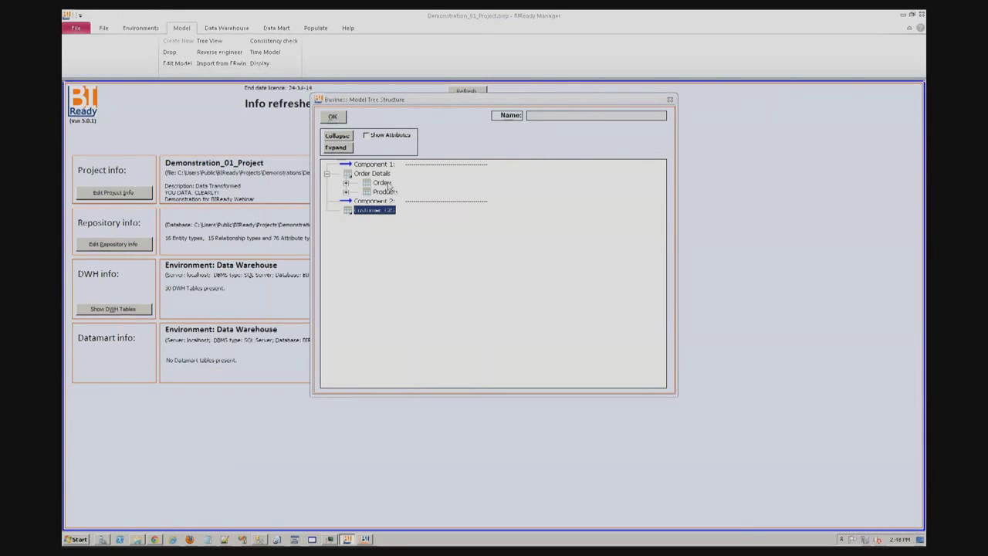
Step: Add a Customer_GIS relationship with Simple History to the Orders entity, check it in the model tree and close the tree
left_click(382, 182)
double_click(382, 182)
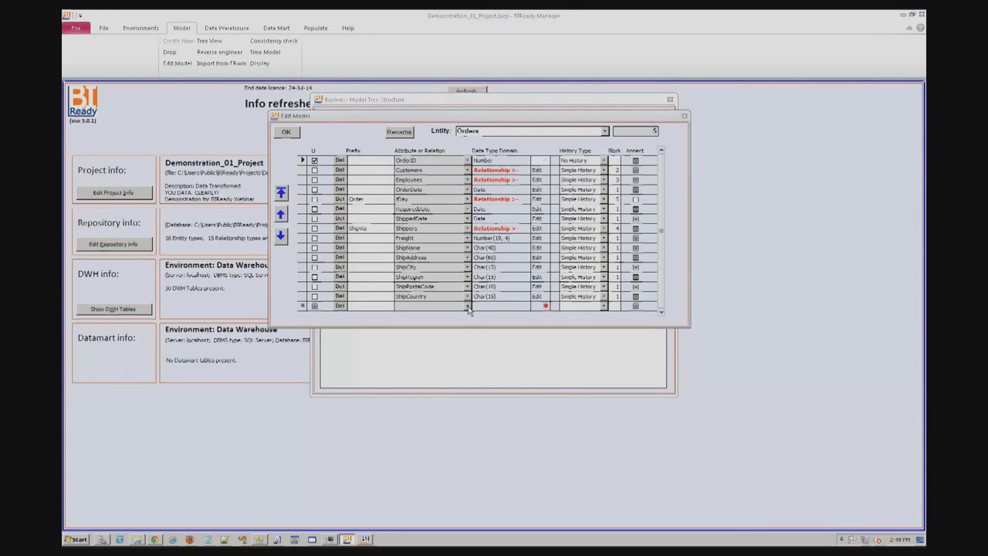
left_click(467, 306)
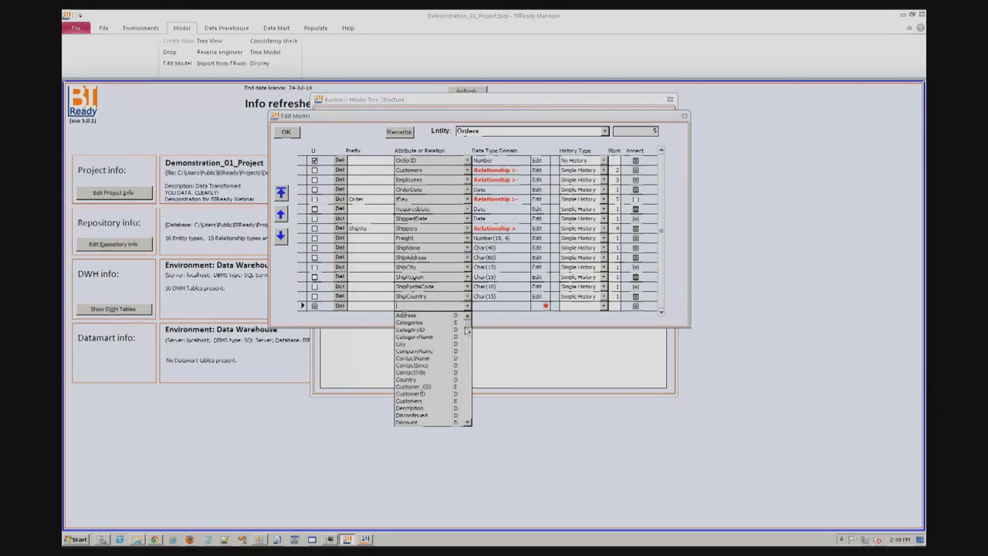
left_click(441, 388)
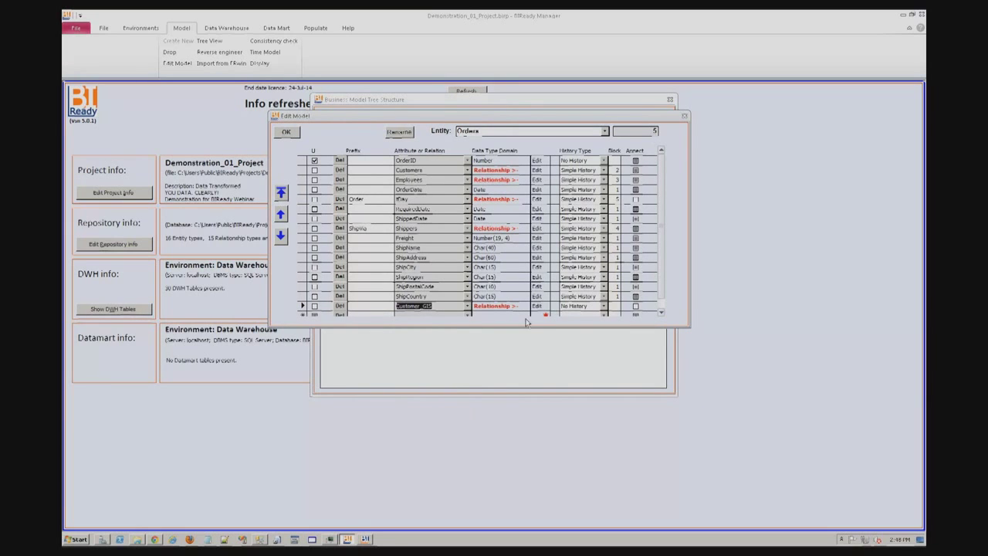
left_click(605, 306)
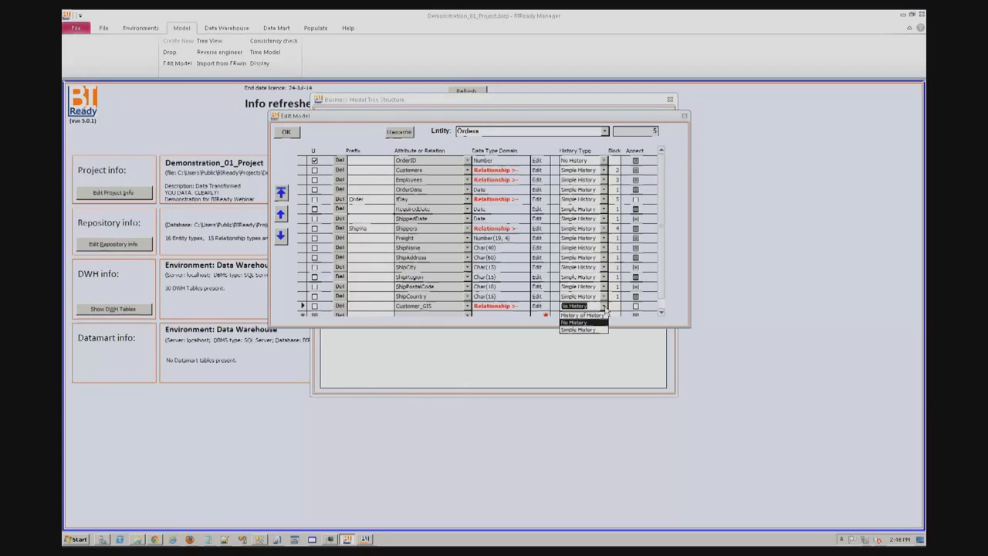
left_click(586, 333)
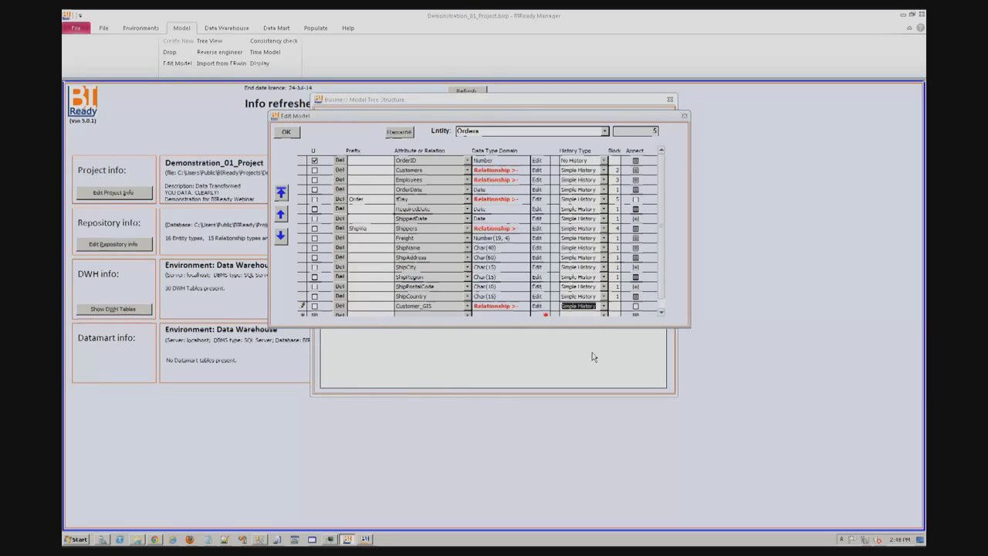
left_click(285, 133)
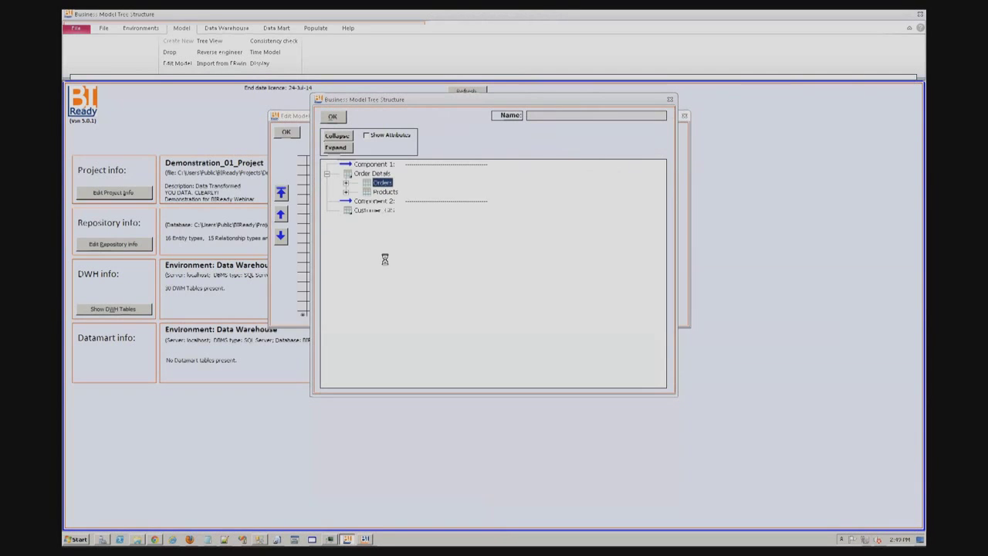
left_click(346, 173)
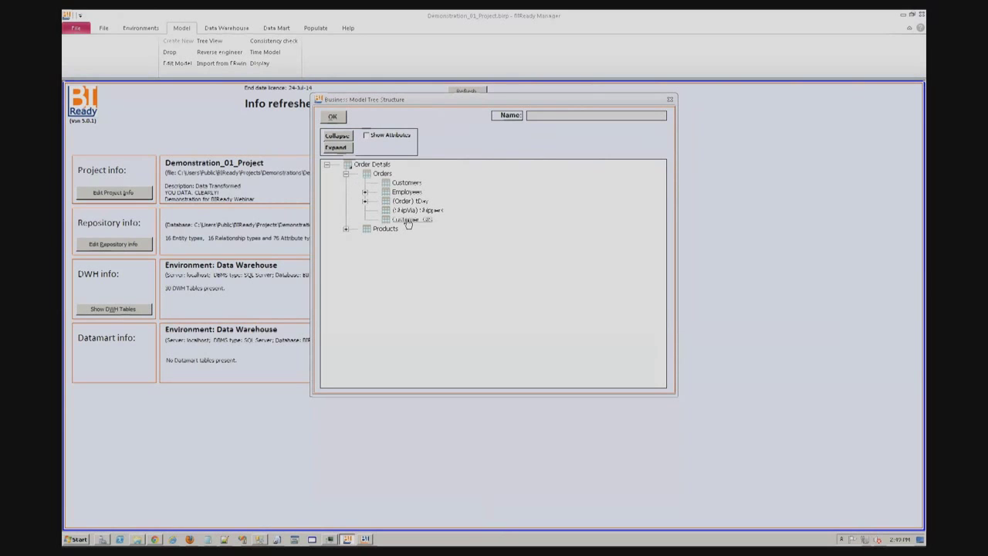
left_click(338, 116)
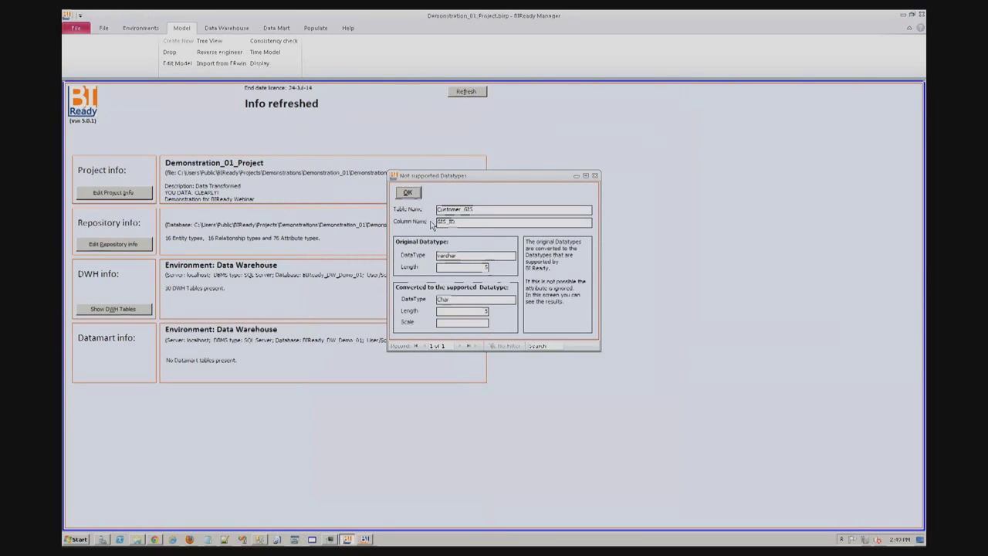
left_click(415, 197)
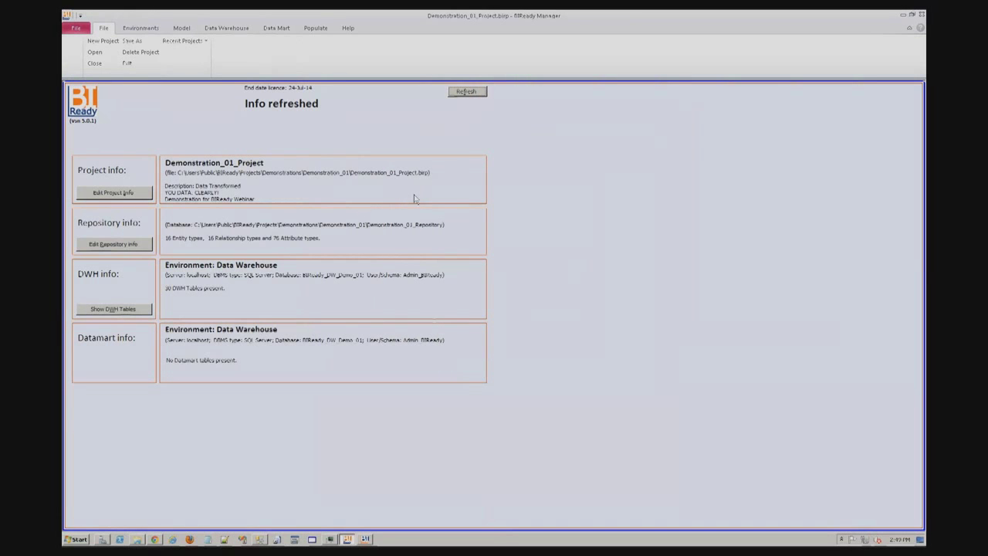
Step: Create a new mapping named Map_Customer_GIS_1 for the Customer_GIS entity
left_click(189, 30)
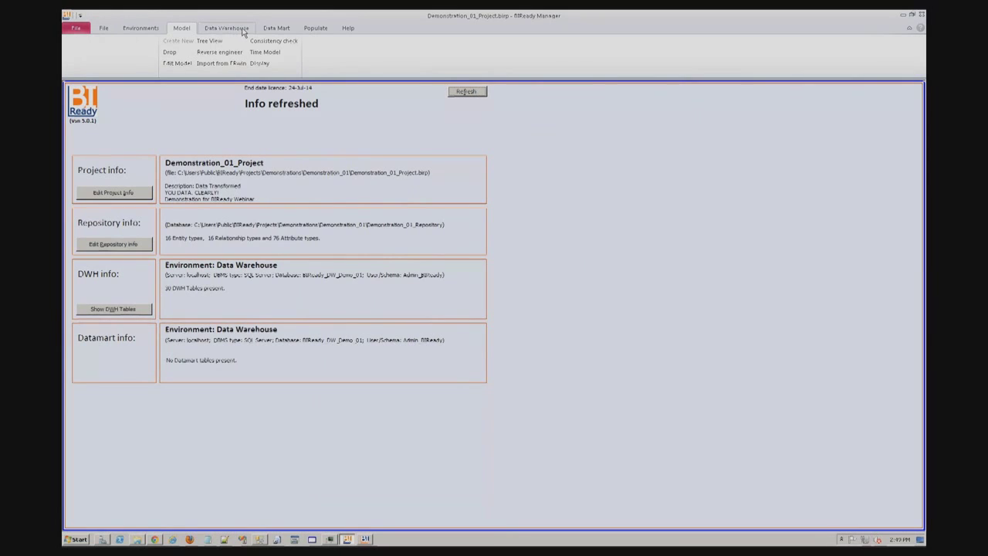
left_click(316, 30)
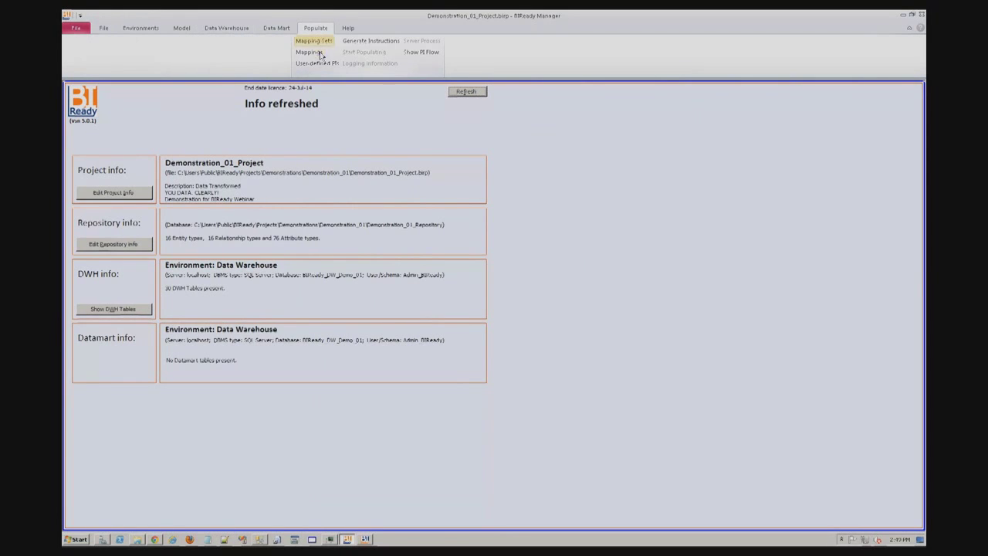
left_click(315, 52)
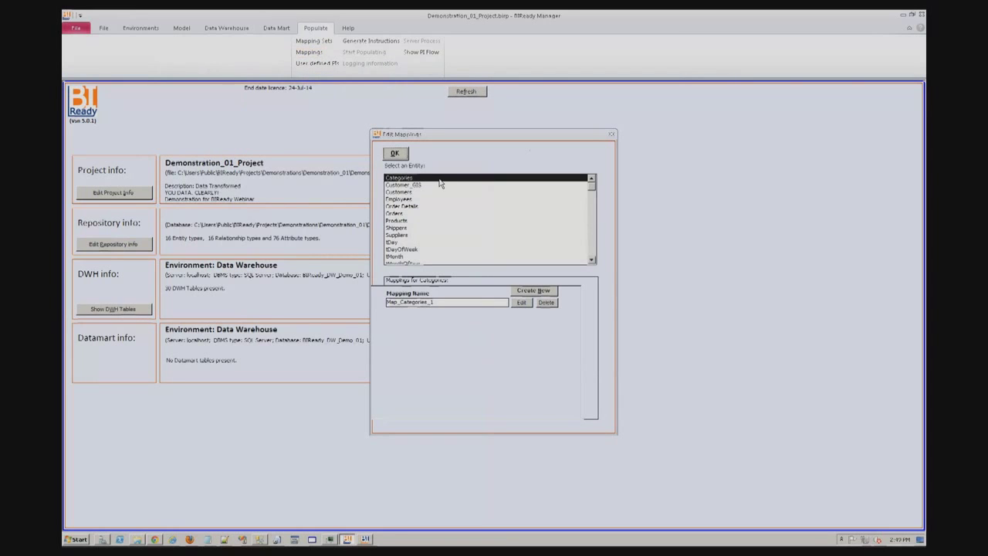
left_click(415, 185)
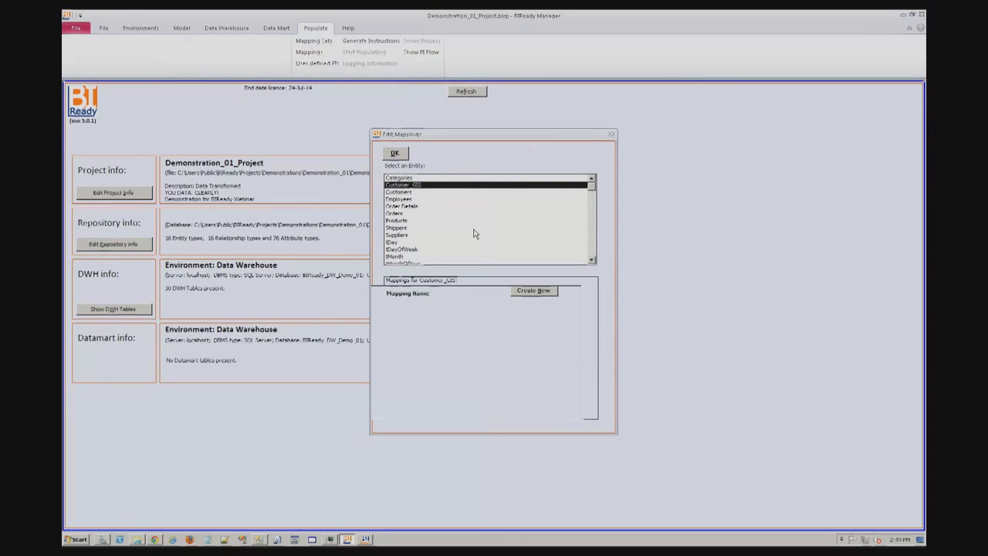
left_click(537, 291)
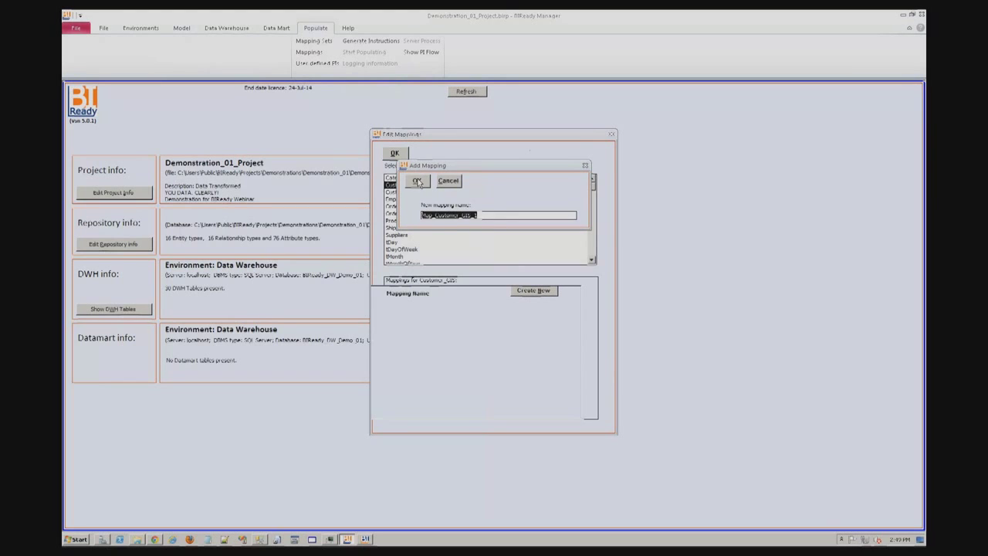
left_click(417, 181)
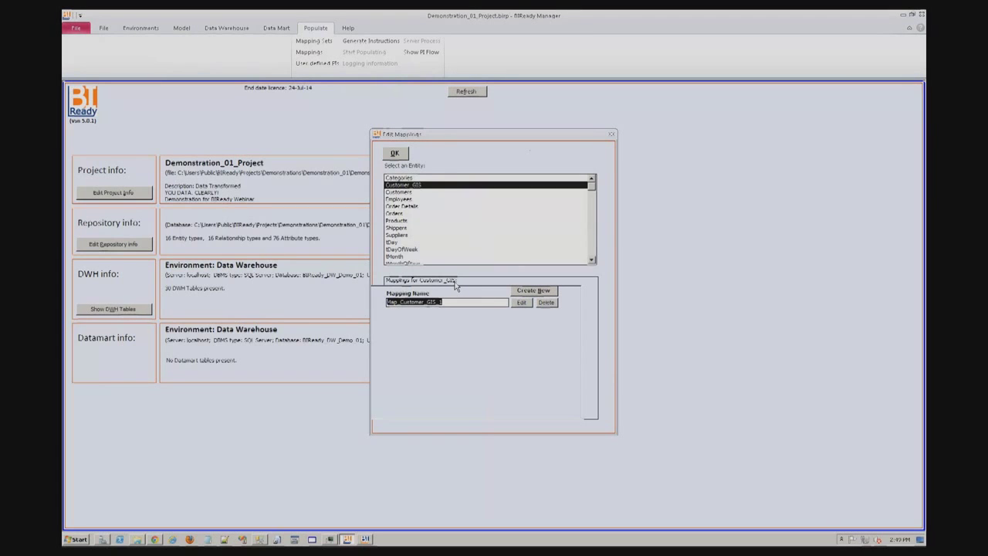
Step: Set the source of Map_Customer_GIS_1 to the Customer_GIS table in the Source_CustomerGIS environment
left_click(518, 302)
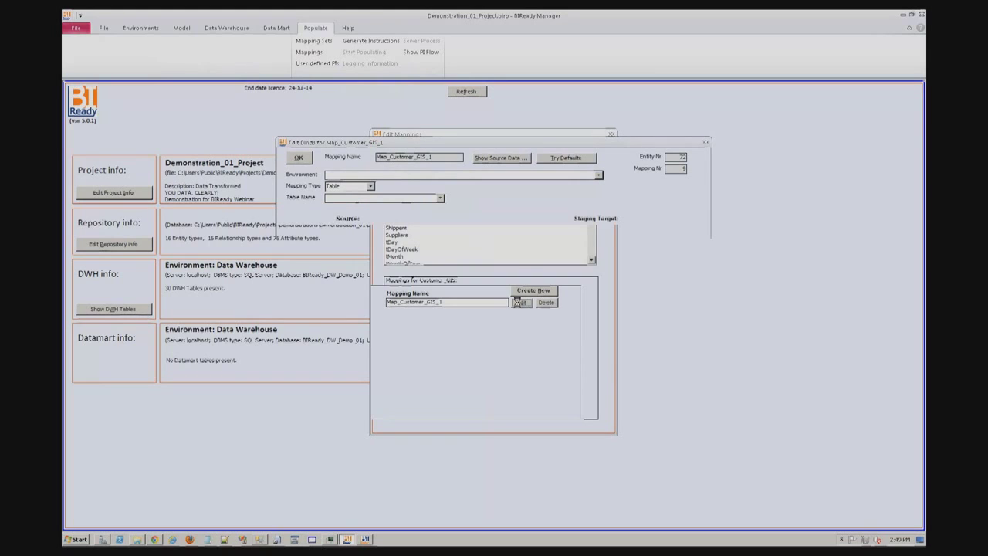
left_click(599, 175)
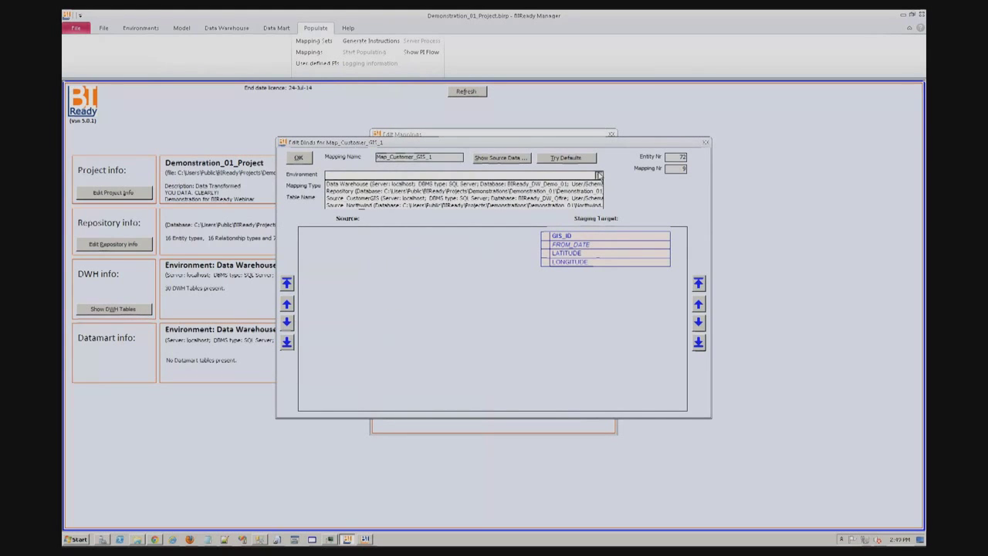
left_click(569, 198)
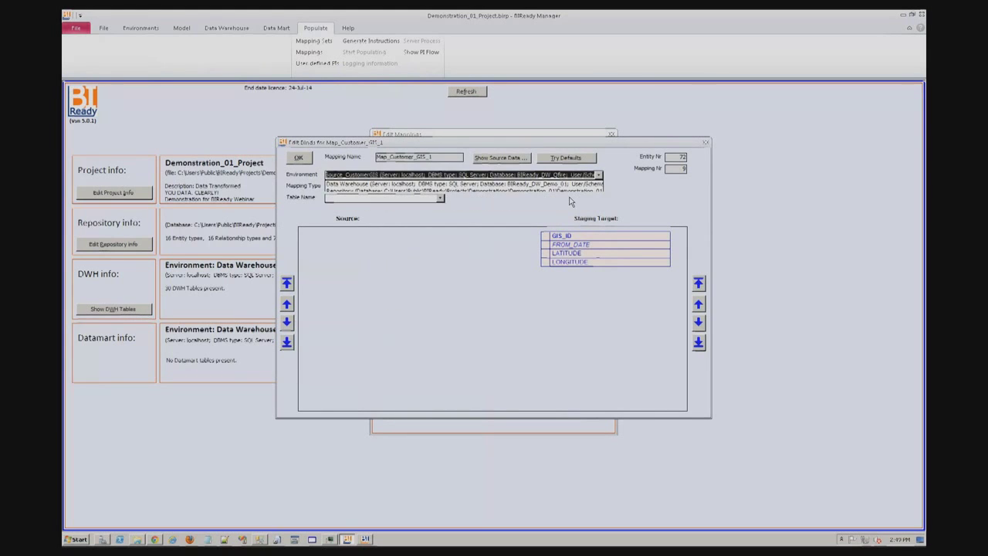
left_click(435, 200)
left_click(434, 208)
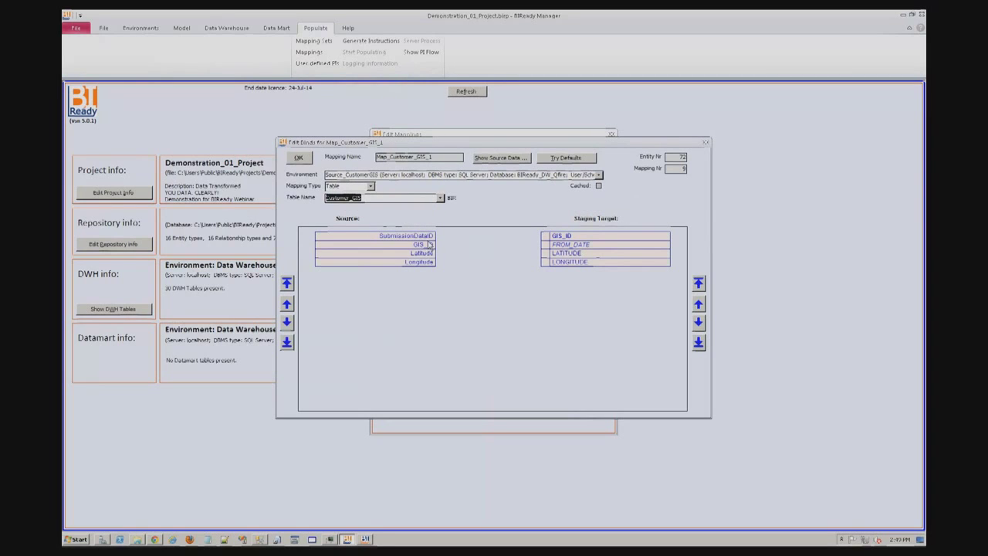
Step: Bind the source columns GIS_ID, Latitude and Longitude to the matching staging target columns and save the mapping
left_click_drag(430, 245, 565, 237)
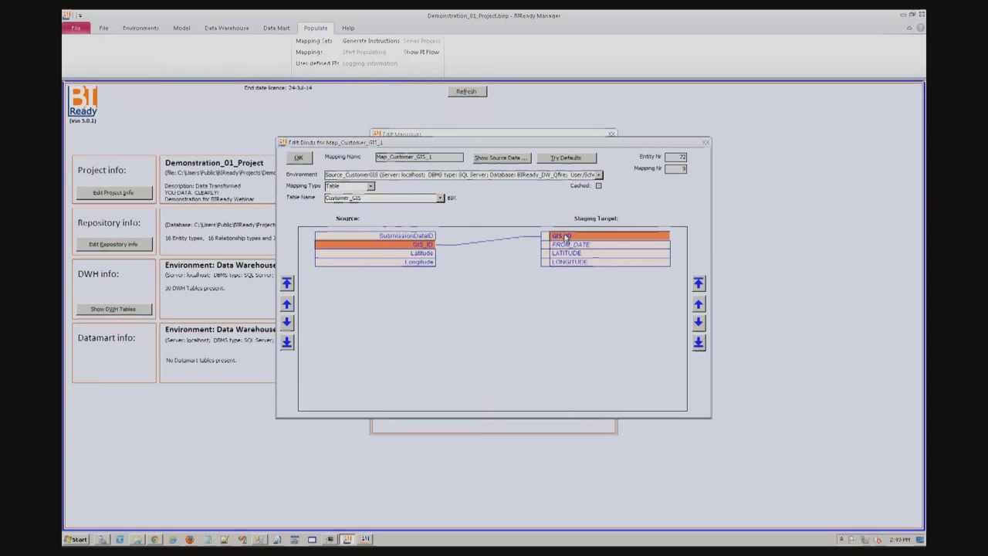
left_click_drag(432, 255, 561, 265)
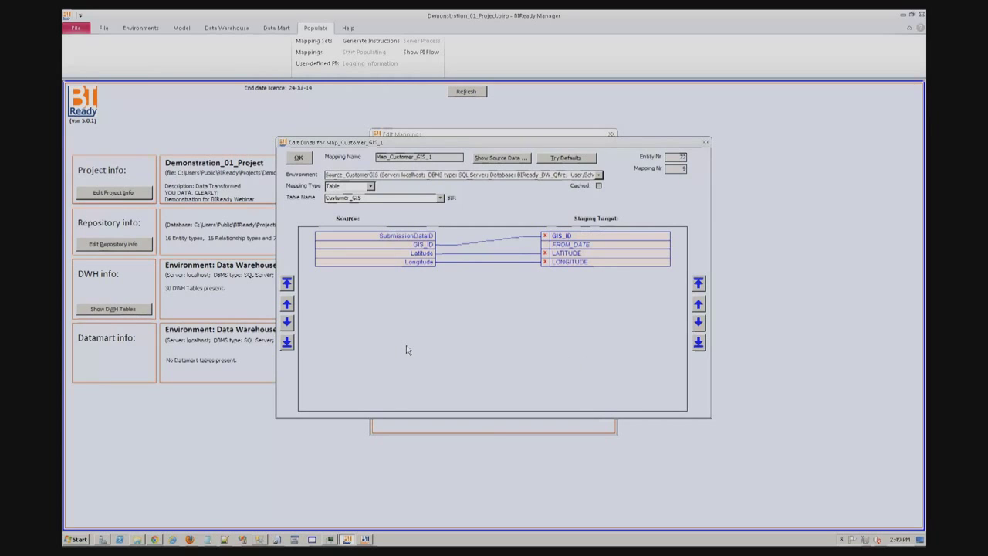
left_click(299, 158)
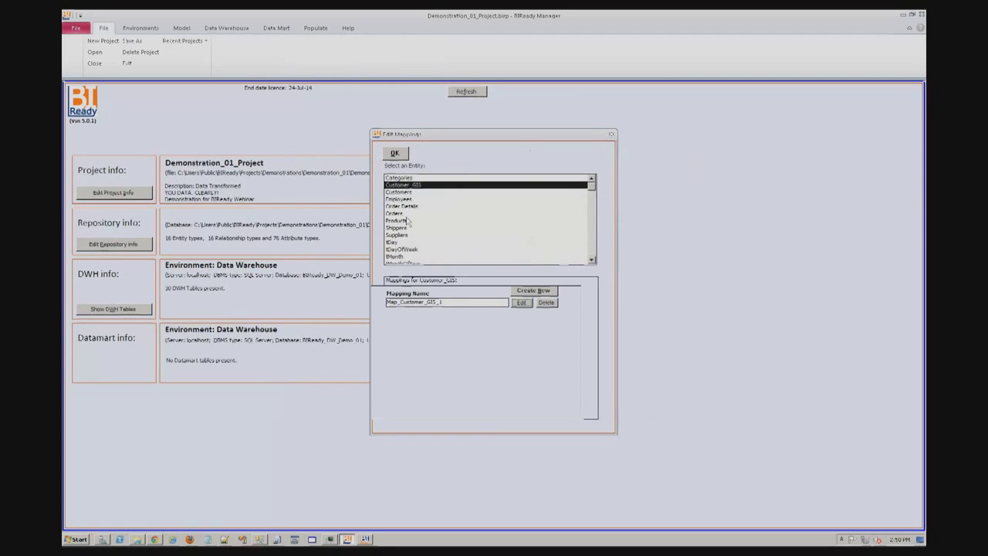
Step: In the Map_Orders_1 mapping, bind the source column CustomerID to the GIS_ID target as well, and save the mappings
left_click(405, 213)
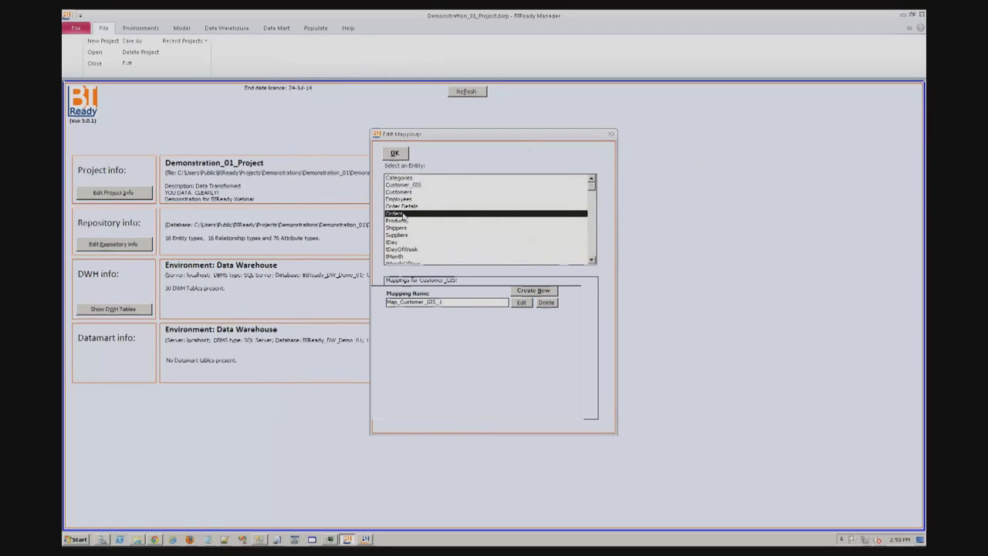
left_click(521, 303)
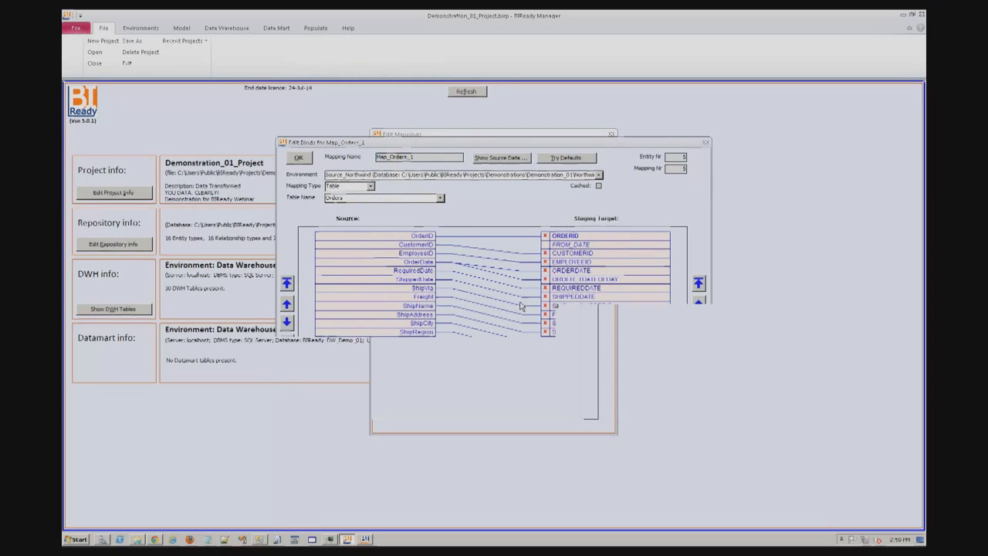
left_click(426, 245)
left_click_drag(427, 245, 565, 378)
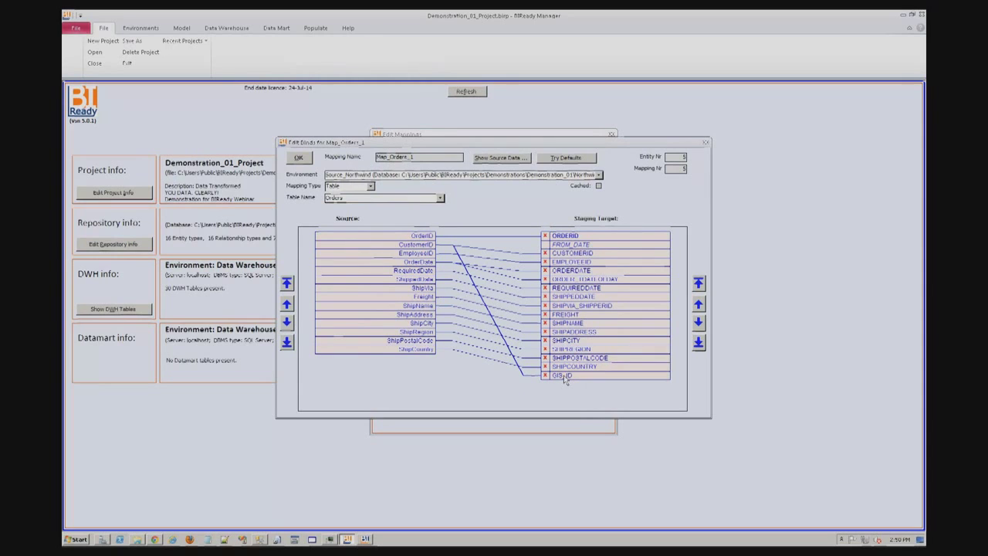
left_click(307, 158)
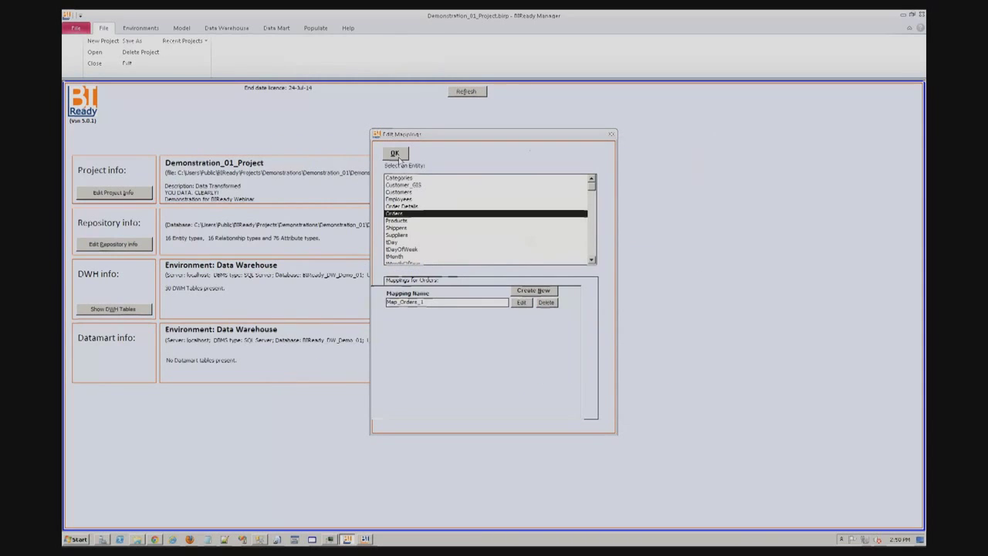
left_click(395, 155)
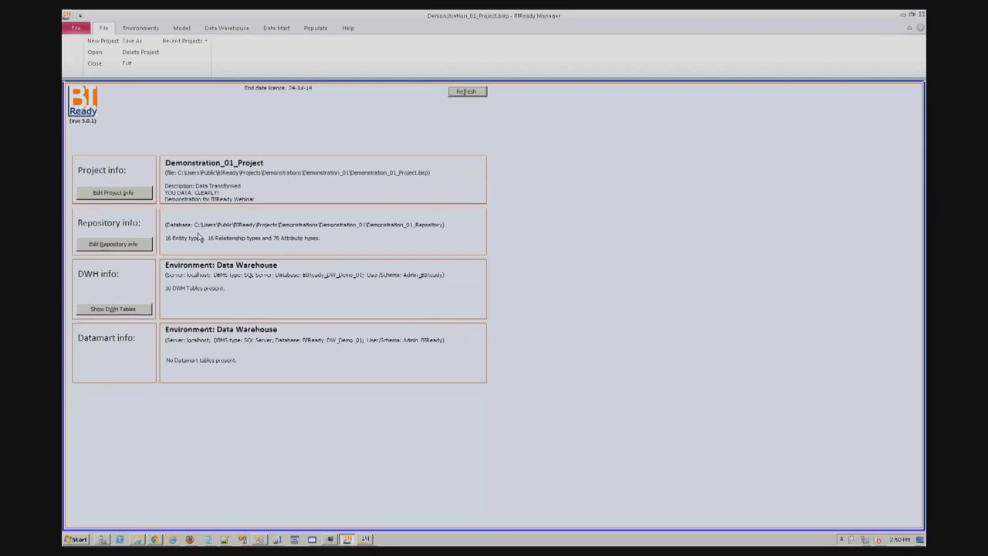
Step: Run a consistency check on the business model
left_click(229, 30)
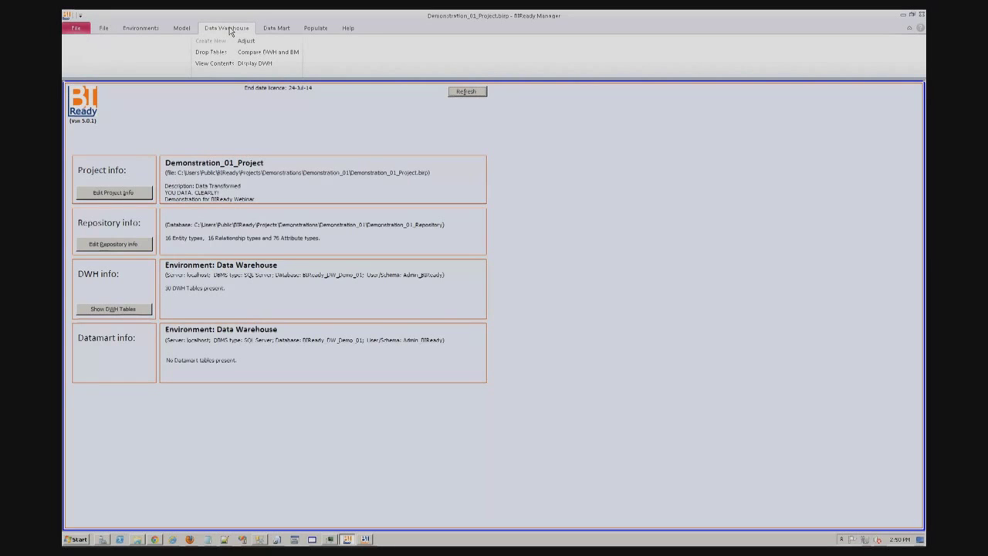
left_click(180, 28)
left_click(293, 42)
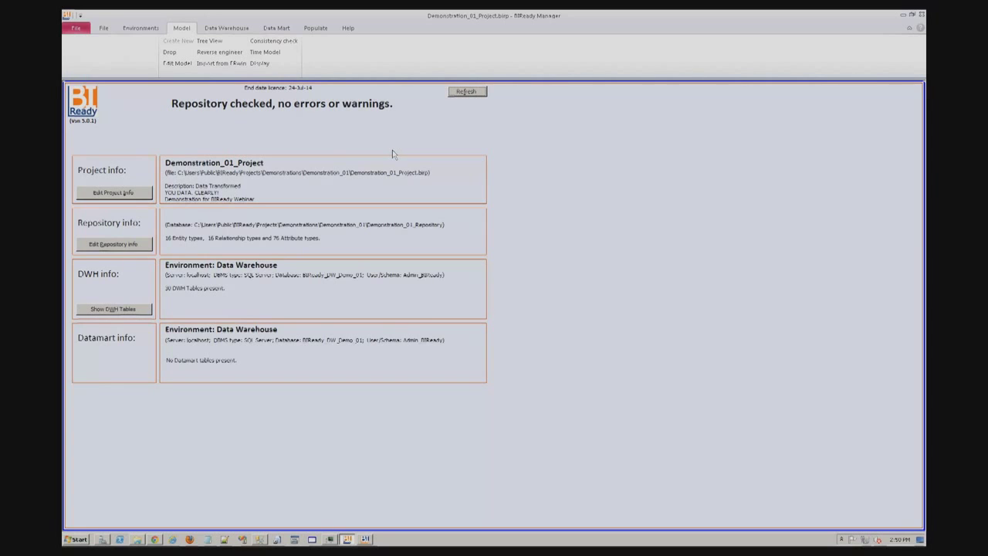
Step: Drop and regenerate the Data Warehouse tables, confirming the removal of the existing ones
left_click(231, 31)
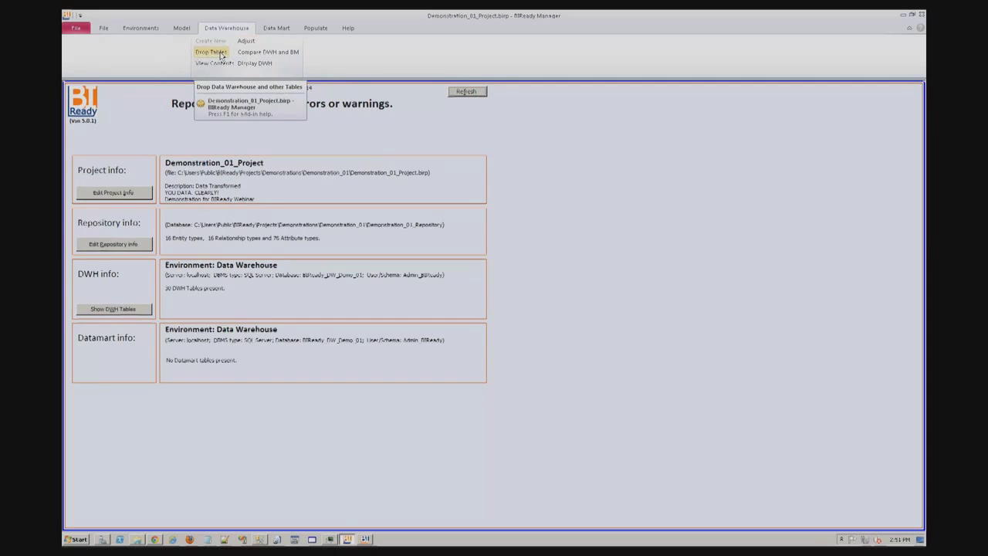
left_click(221, 54)
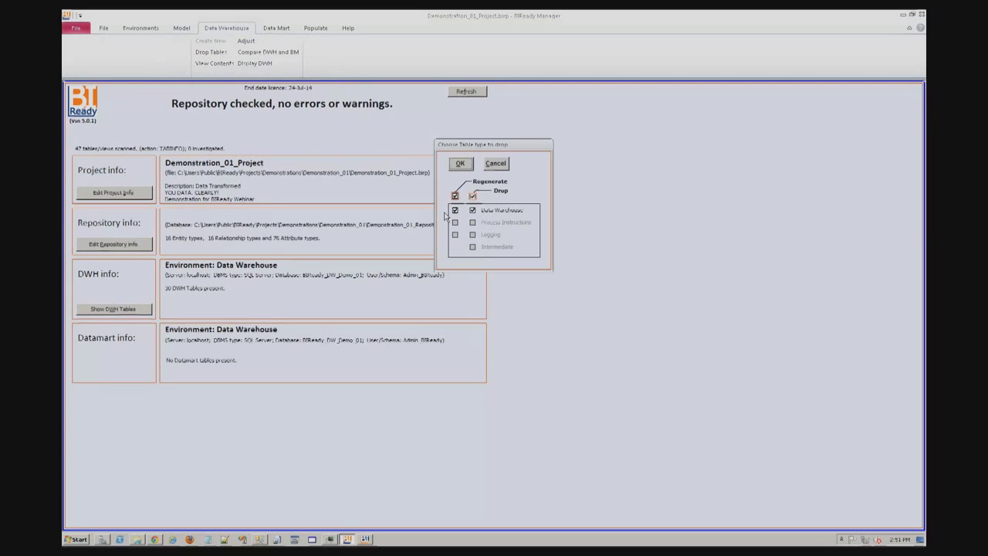
left_click(459, 164)
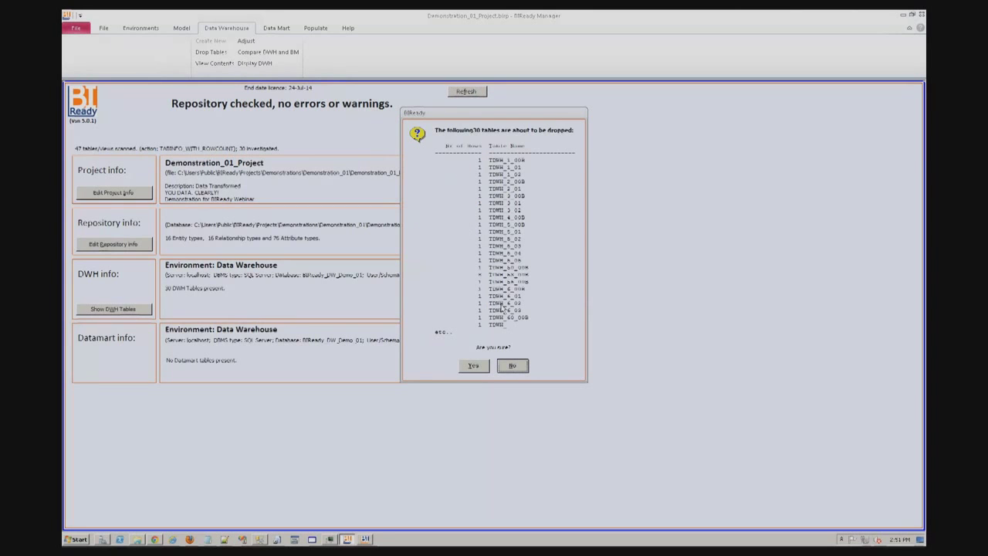
left_click(474, 365)
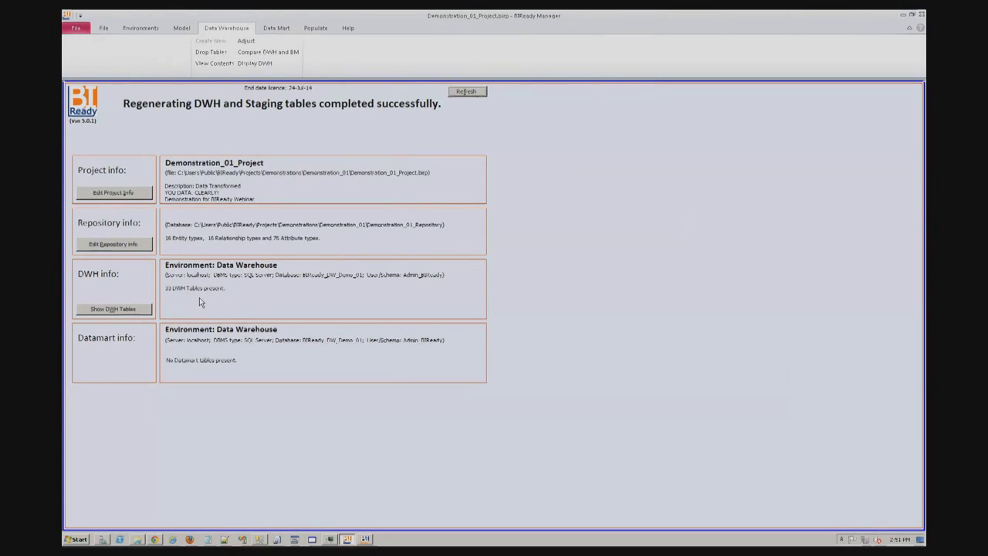
Step: Generate the process instructions for PI_Set_1, using Begin of Time (BoT) as the default start date and generating the PI and log tables
left_click(316, 29)
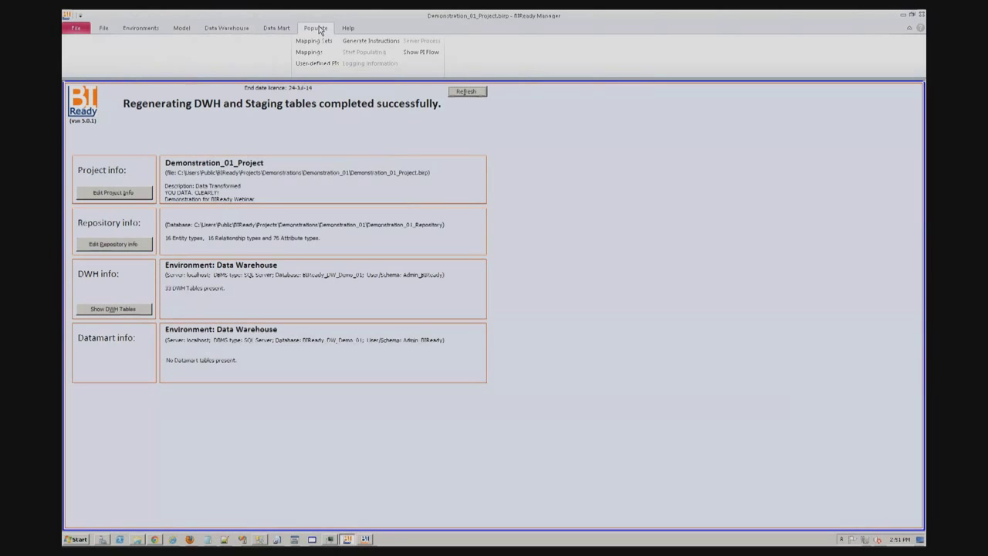
left_click(378, 42)
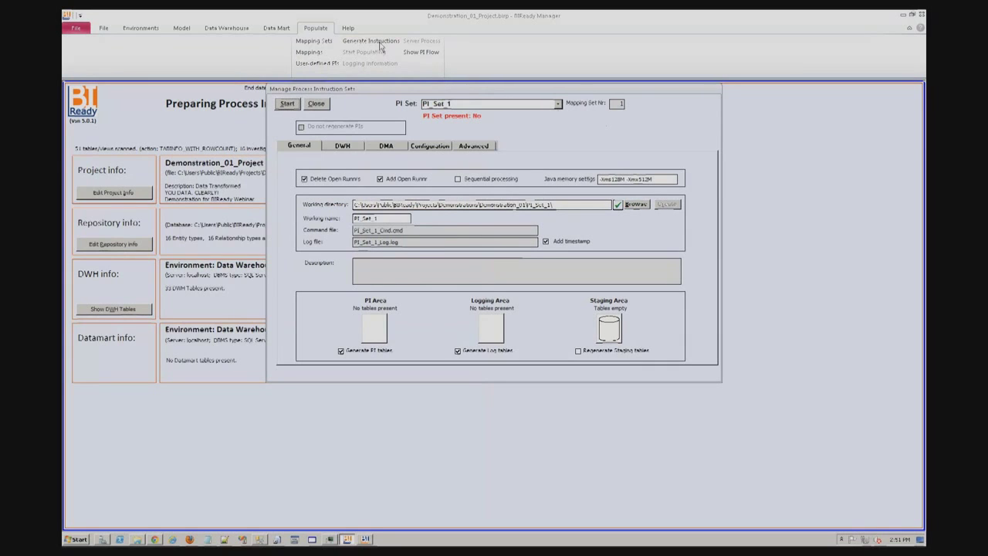
left_click(342, 146)
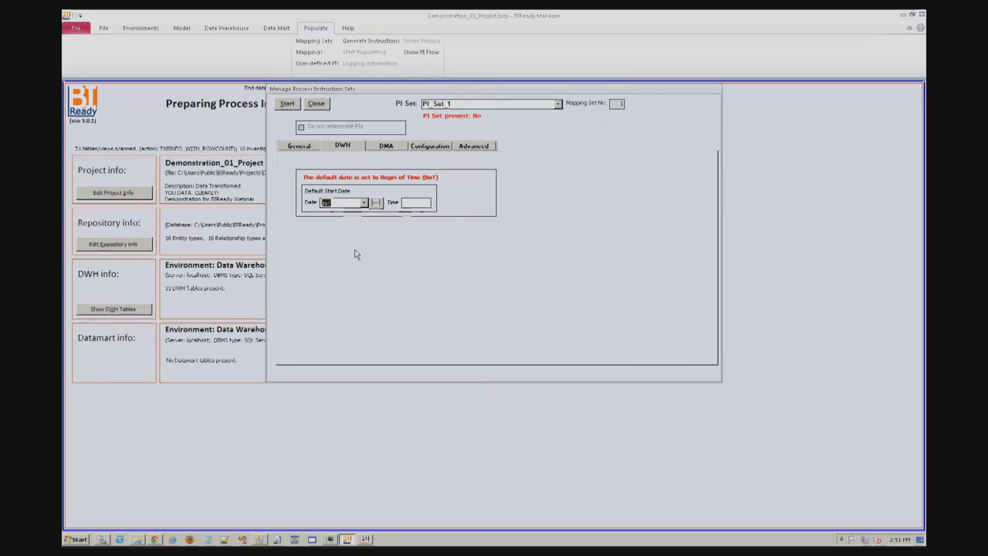
left_click(343, 203)
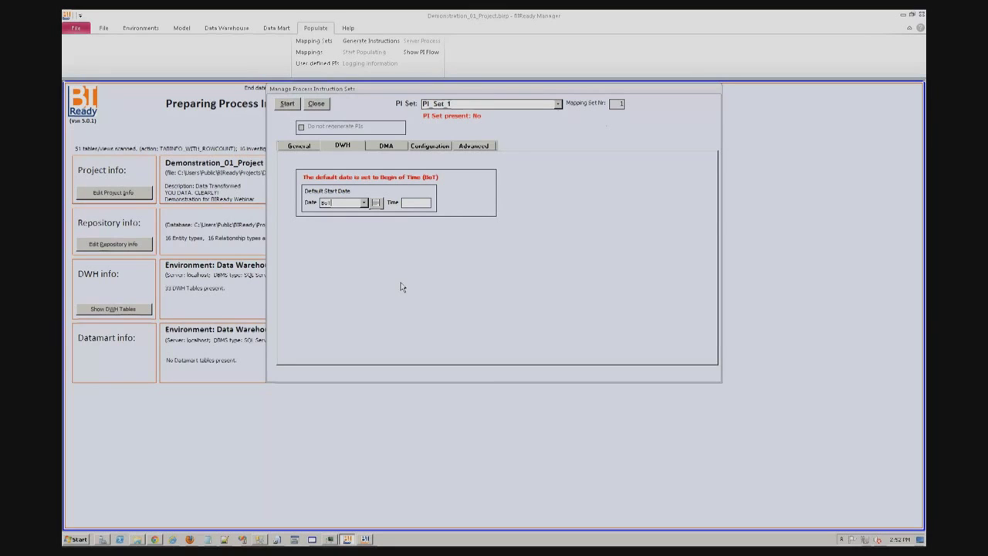
left_click(364, 202)
left_click(364, 202)
left_click(300, 146)
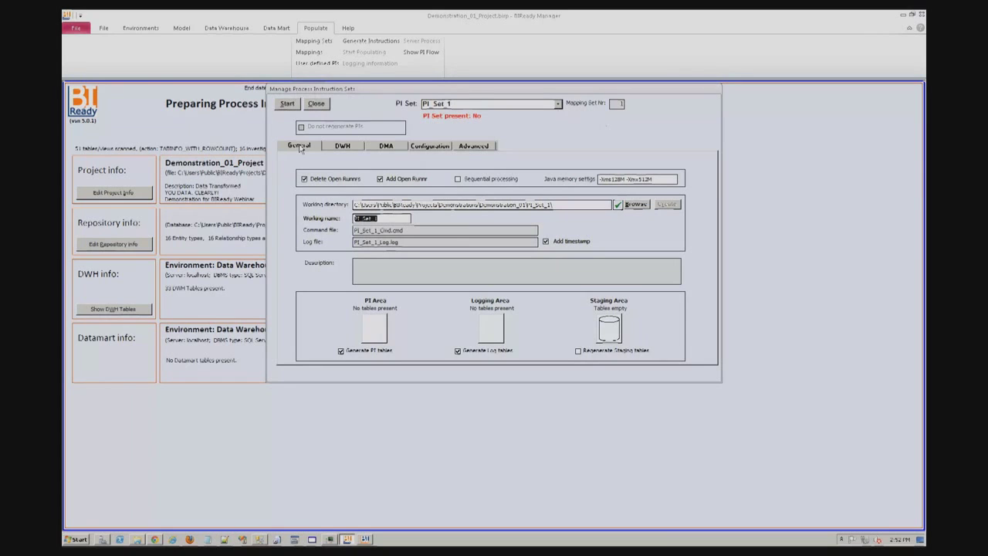
left_click(287, 103)
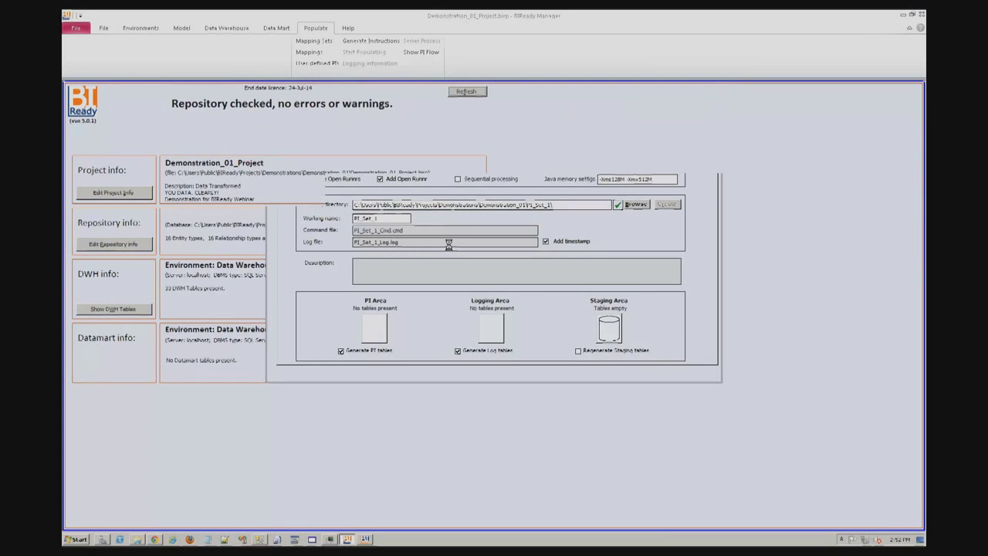
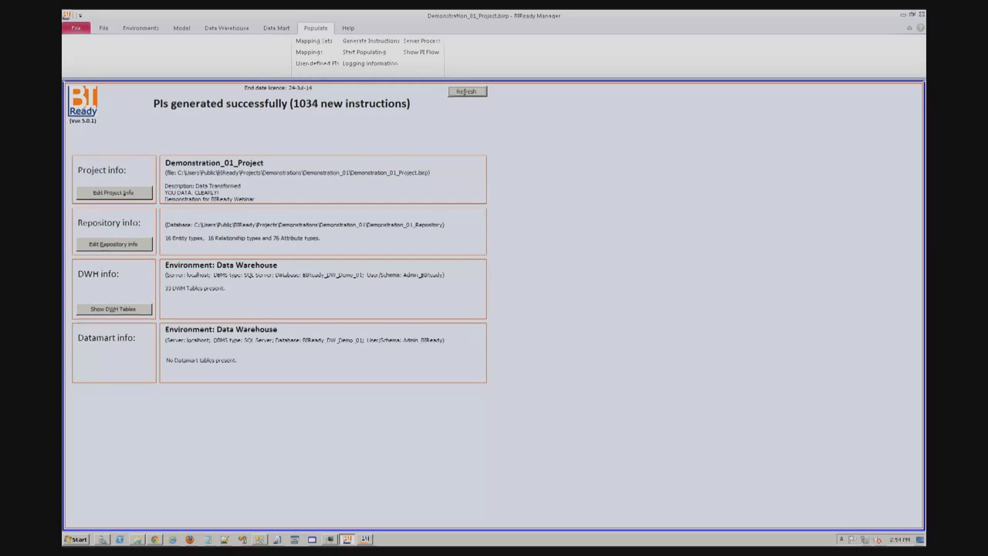
Step: Populate the data warehouse by executing PI_Set_1, and close the processing monitor when the run ends
left_click(364, 53)
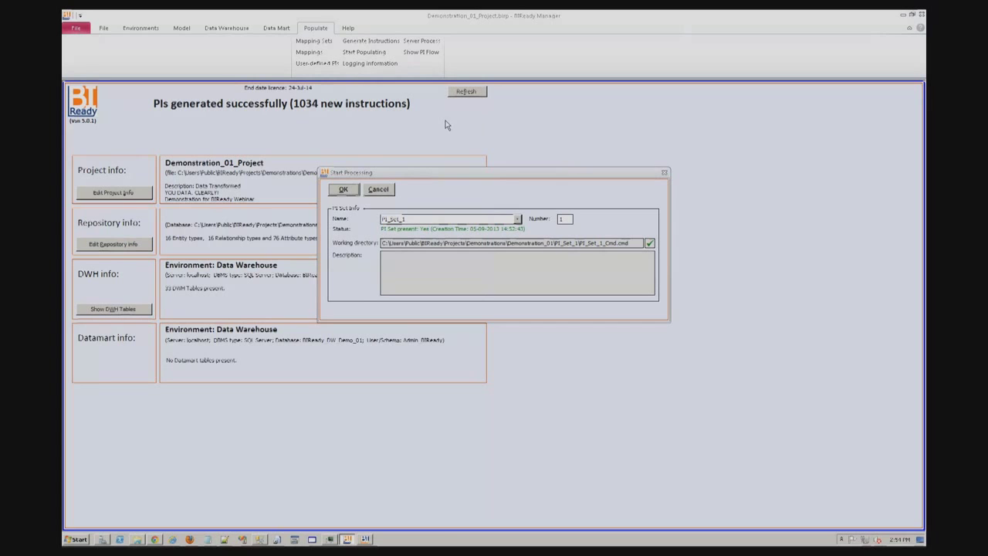
left_click(357, 191)
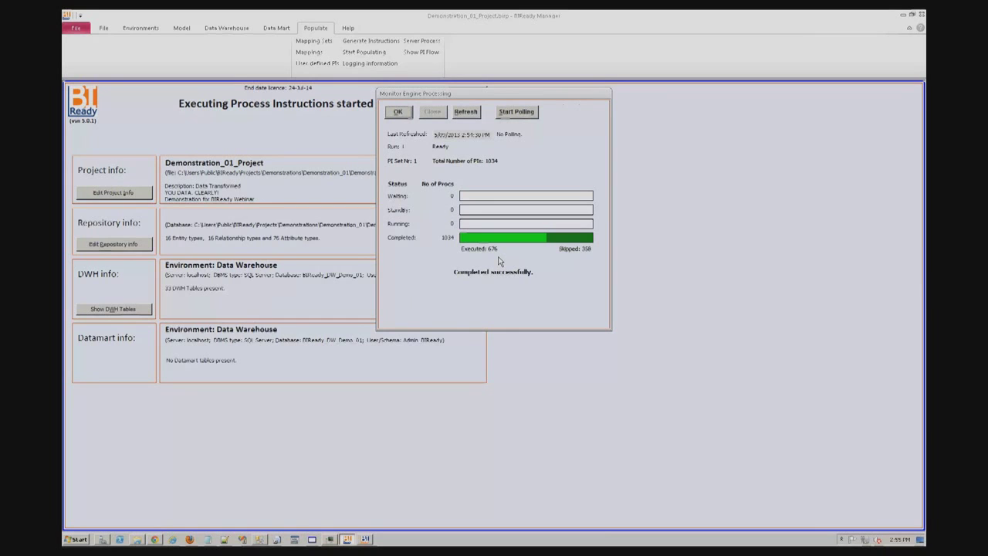
left_click(393, 112)
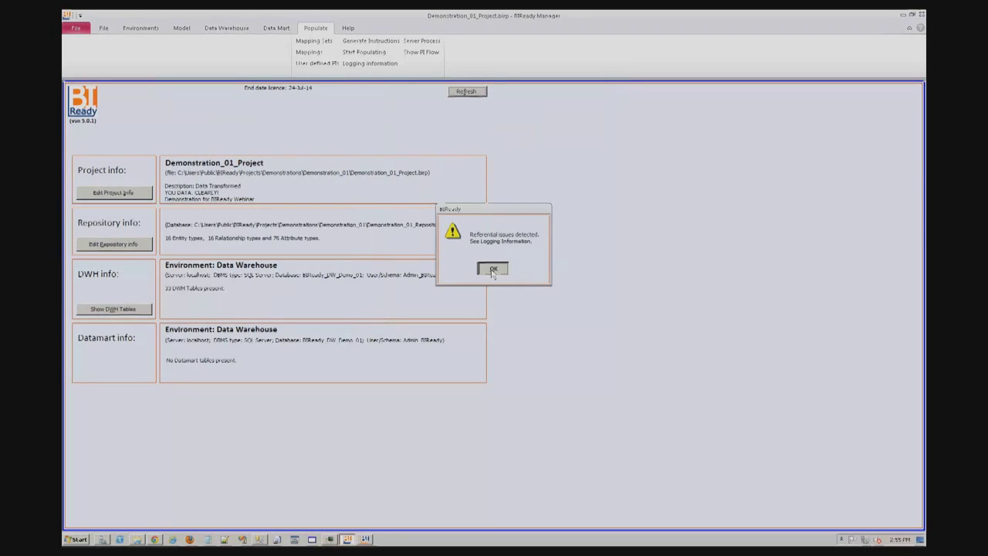
left_click(492, 269)
Step: Display the data warehouse diagram without attributes, examine how Customer_GIS links to Orders, and close the diagram
left_click(230, 31)
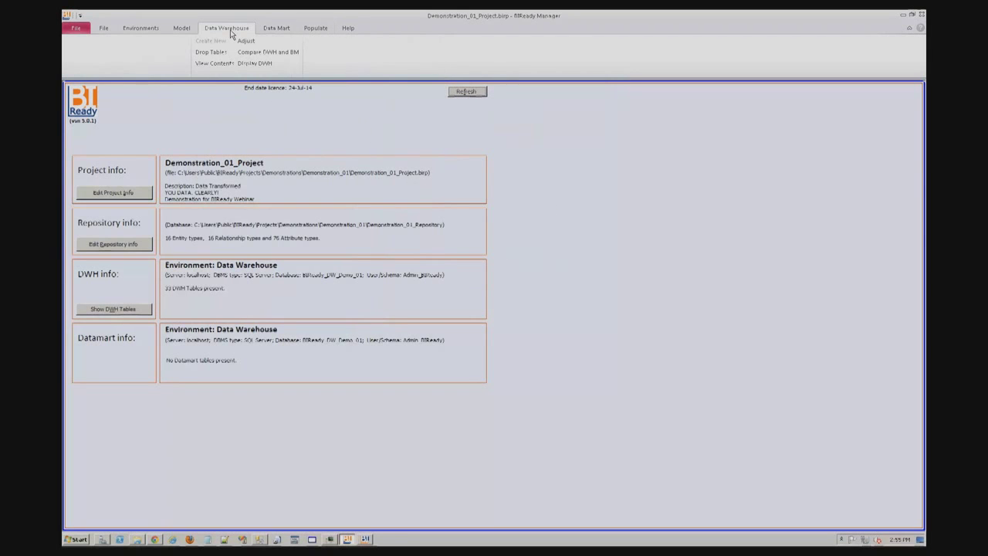
left_click(251, 65)
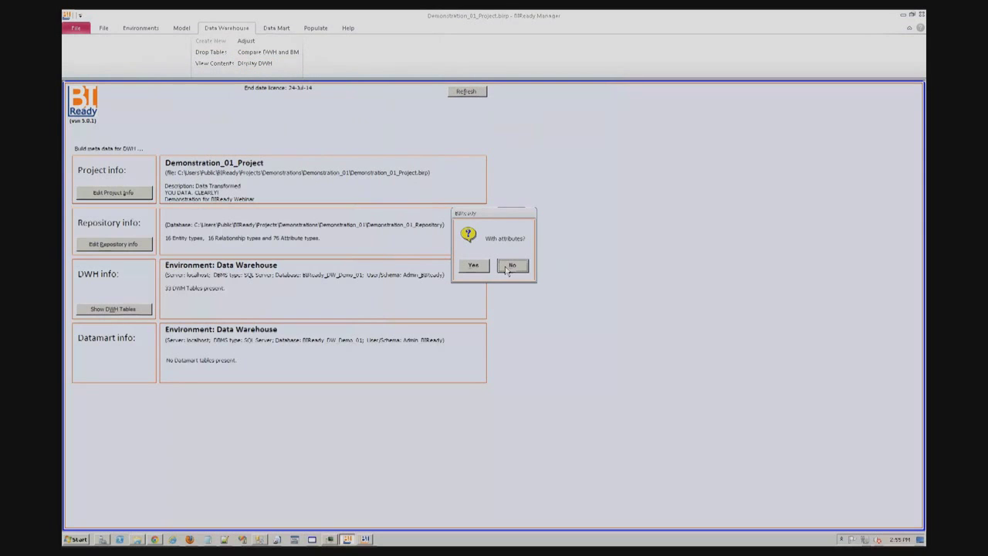
left_click(510, 268)
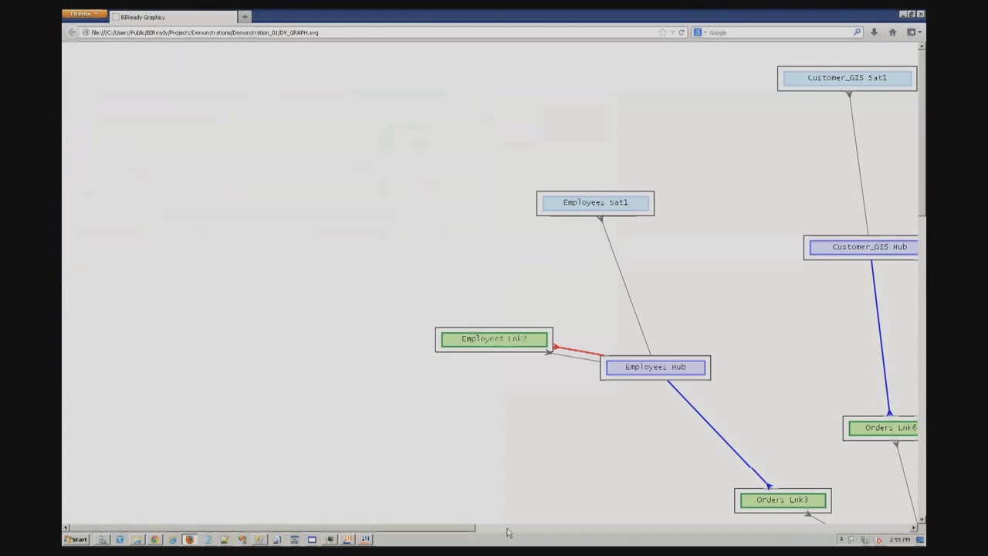
left_click_drag(528, 533, 706, 533)
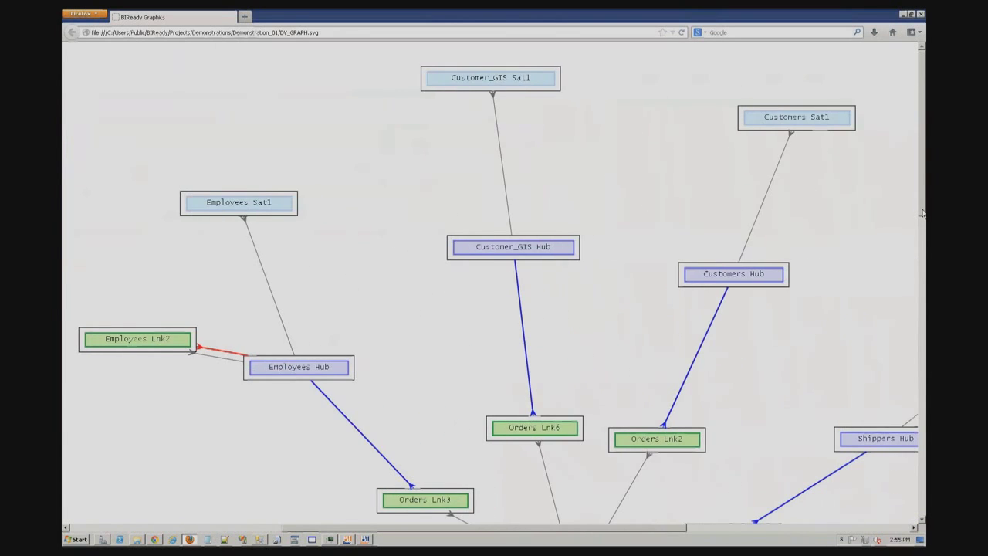
left_click_drag(923, 223, 925, 309)
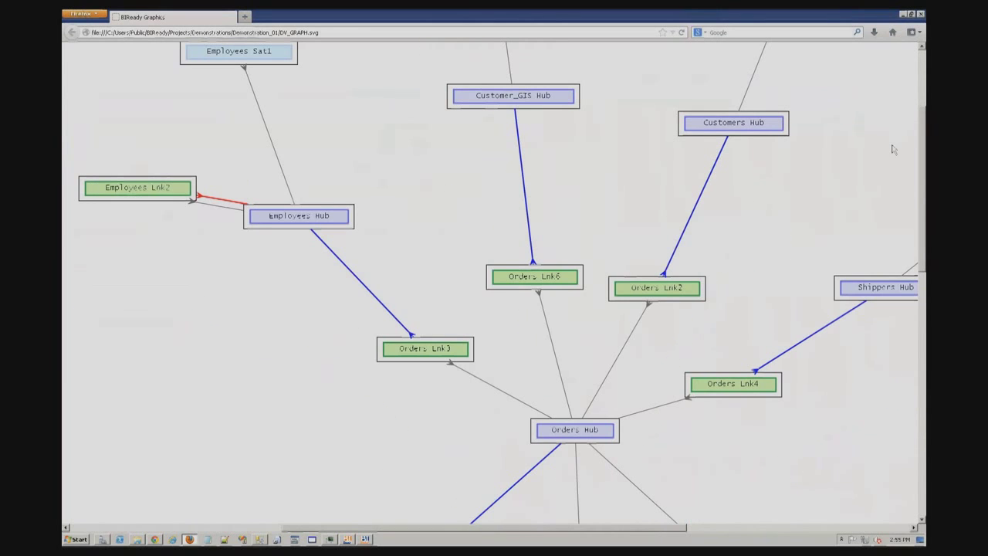
left_click(921, 15)
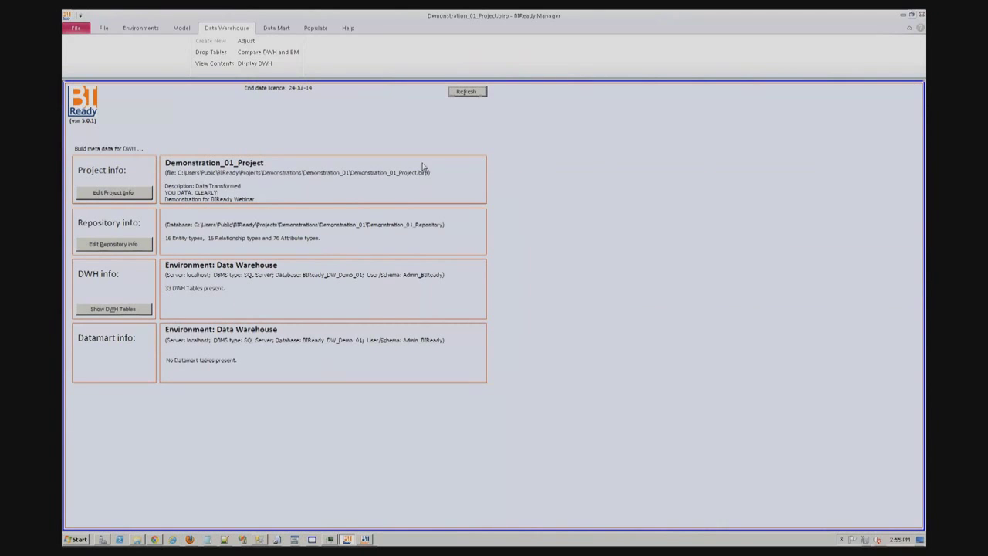
Step: View the data warehouse contents of the Categories entity with all its roles, then close the data grid and viewer
left_click(216, 67)
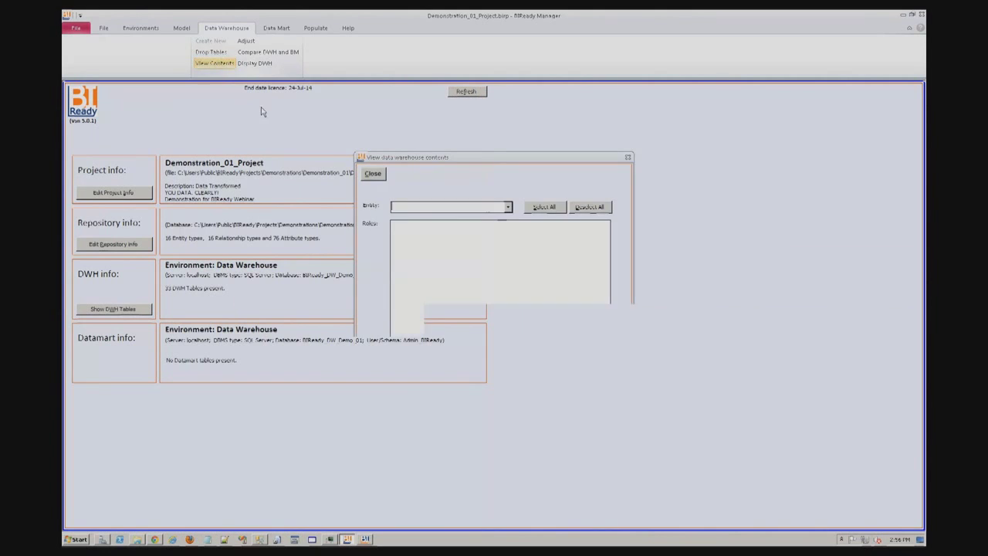
left_click(507, 207)
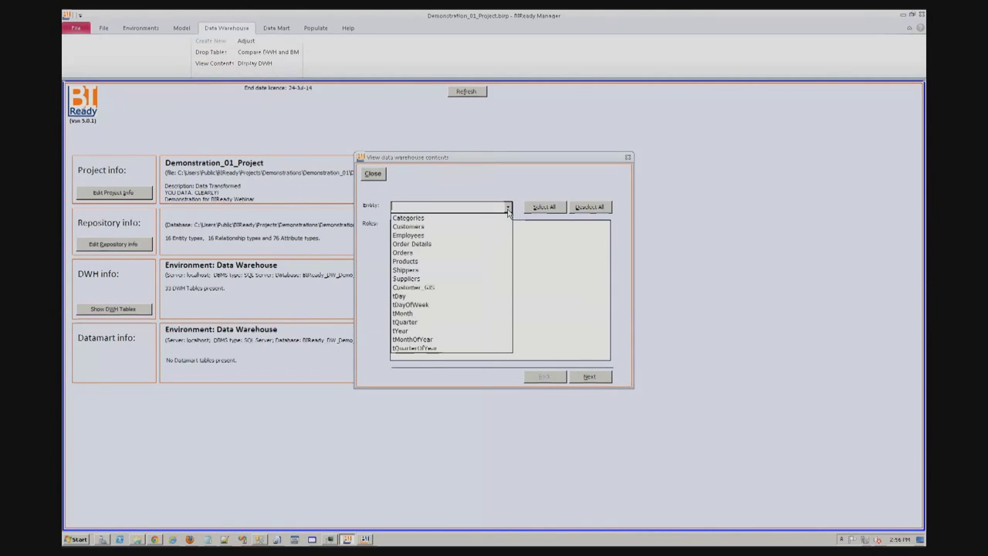
left_click(449, 220)
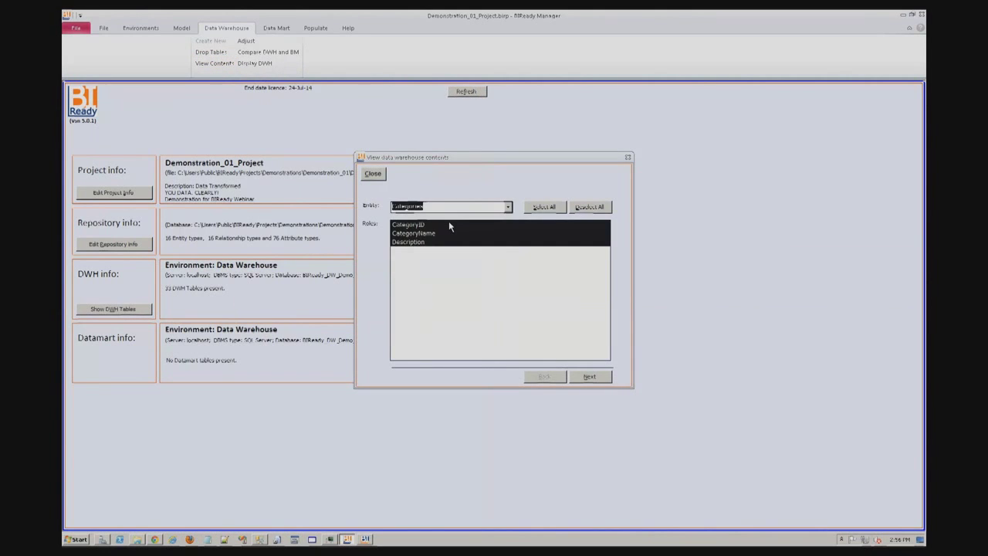
left_click(588, 376)
left_click(589, 377)
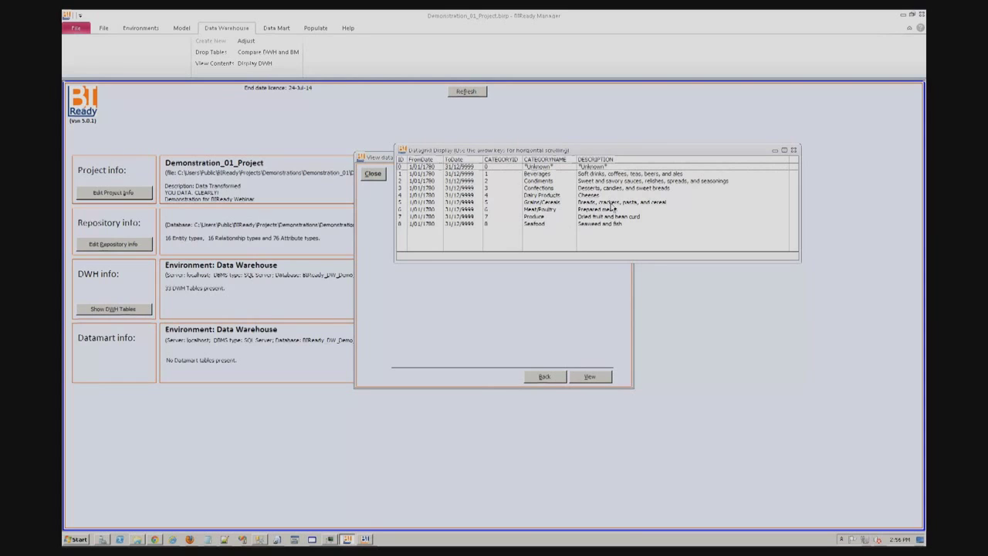
left_click(401, 167)
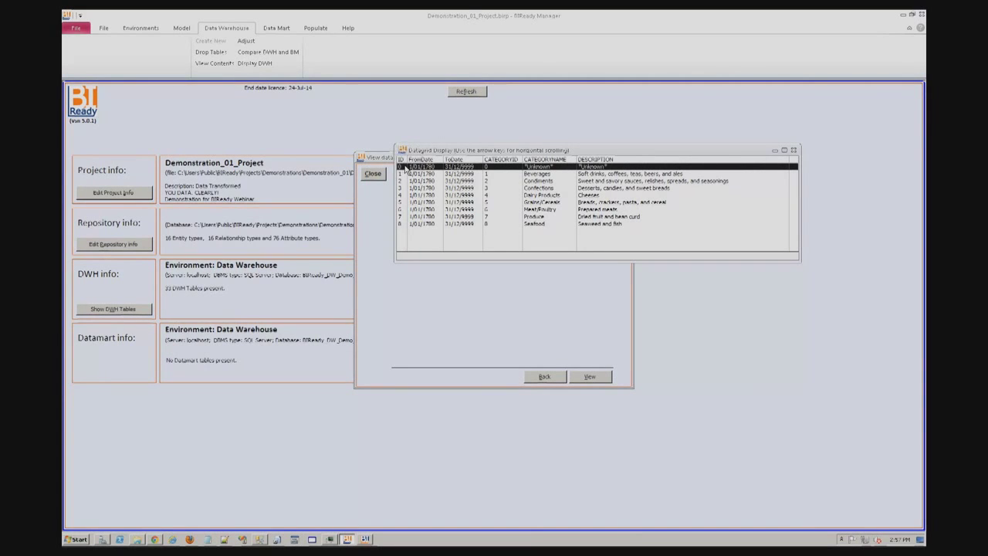
left_click(792, 150)
left_click(627, 157)
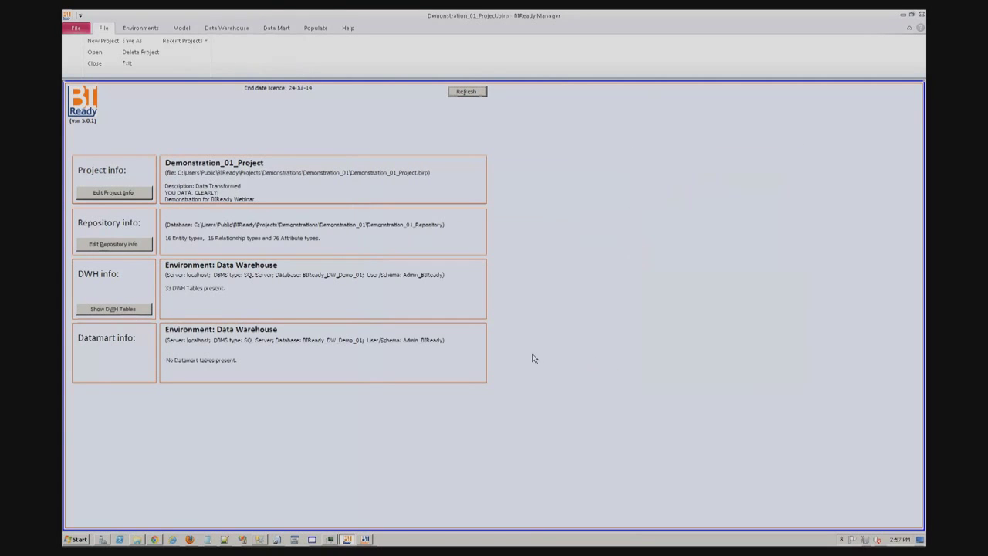
Step: In SQL Server Management Studio, query the top 1000 rows of table BIR.TDWH_1_01, then close the query and return to BIReady Manager
left_click(259, 541)
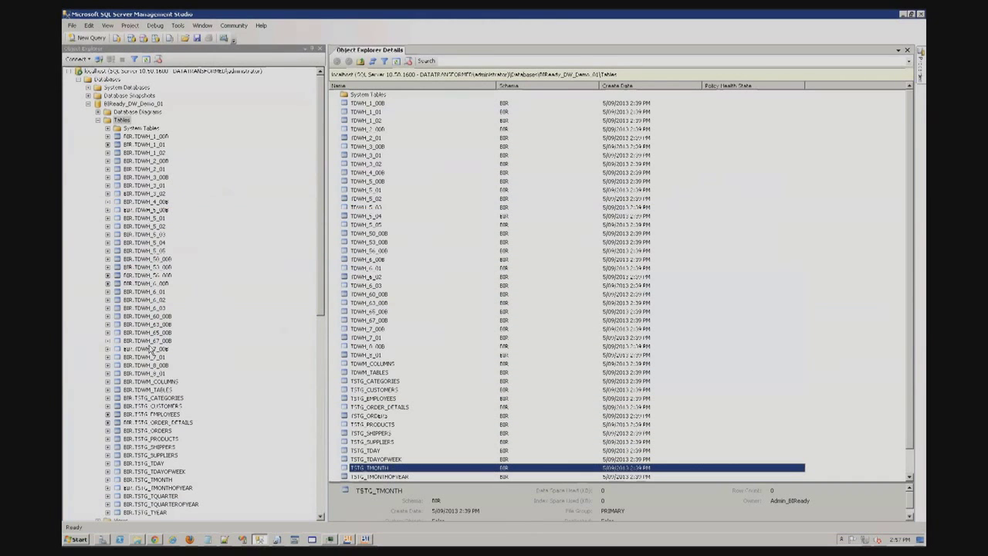
left_click(159, 145)
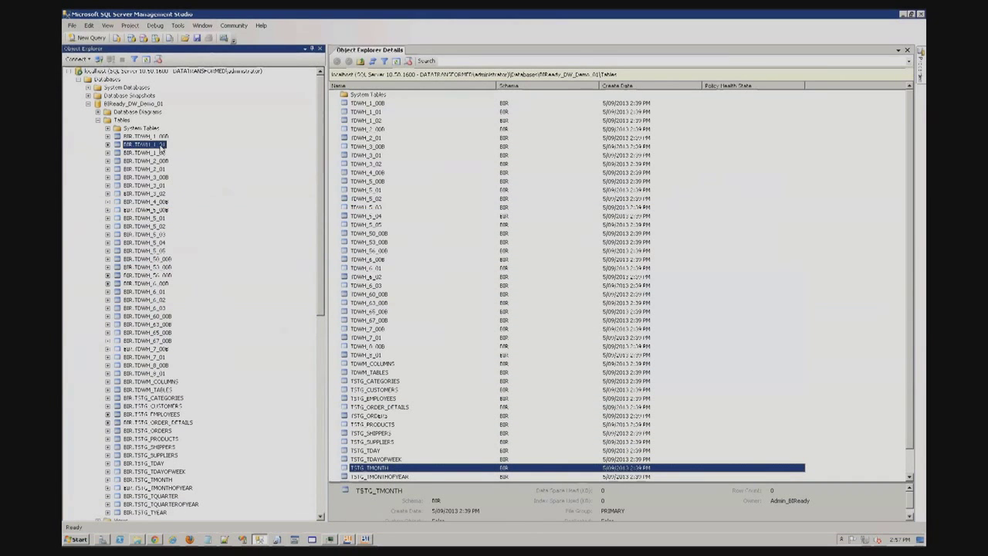
right_click(160, 149)
left_click(193, 182)
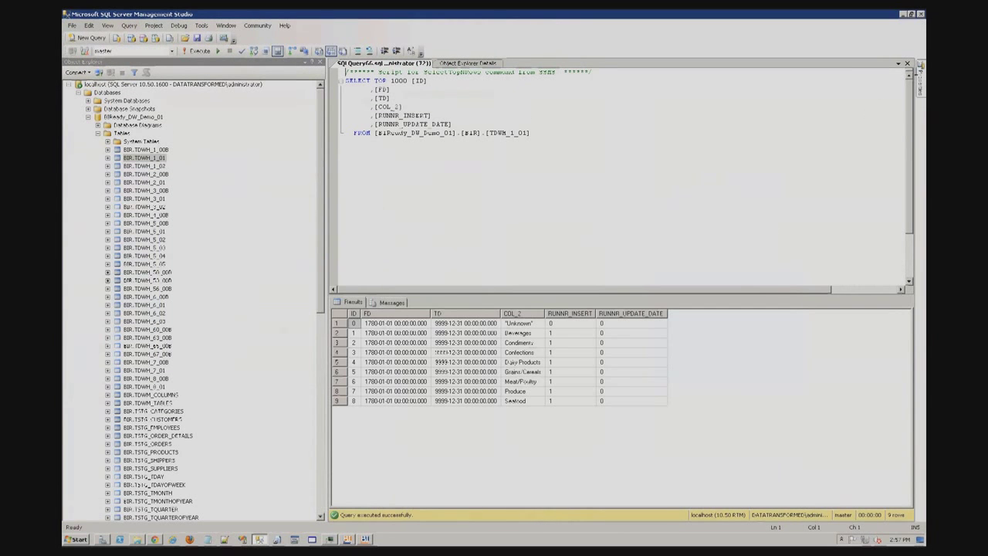
left_click(907, 64)
left_click(903, 14)
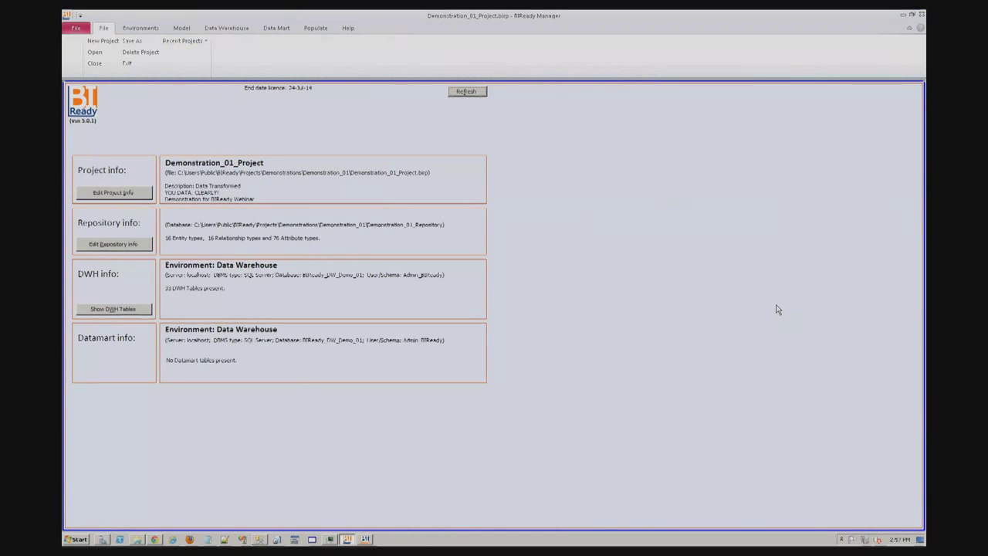
Step: Add a data mart definition named DataMart_1 and start its Fact and Dimension Wizard
left_click(283, 31)
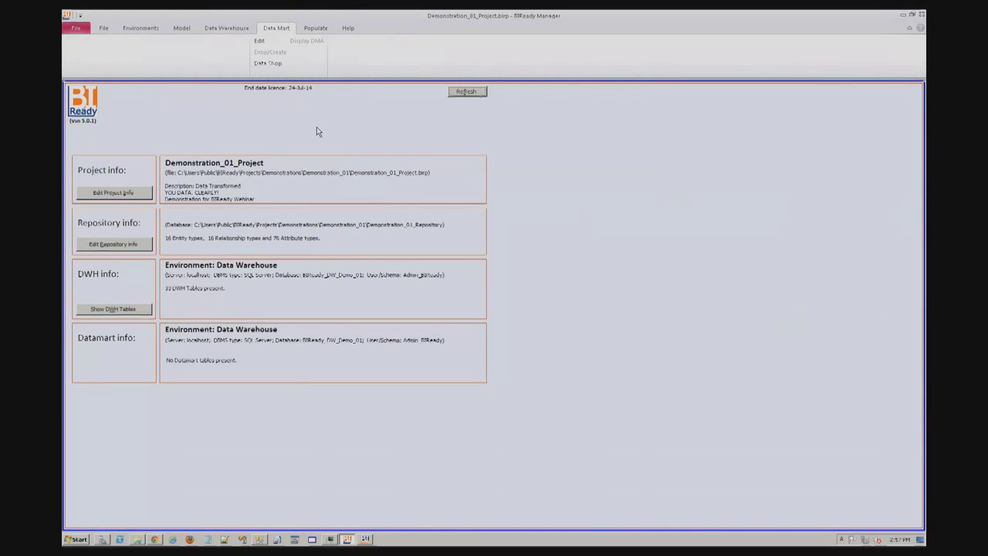
left_click(260, 42)
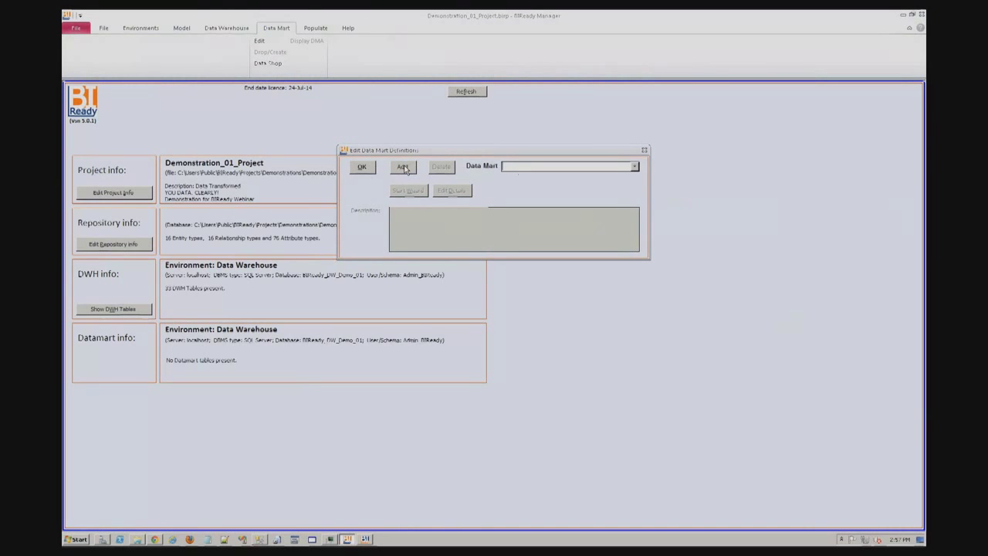
left_click(403, 168)
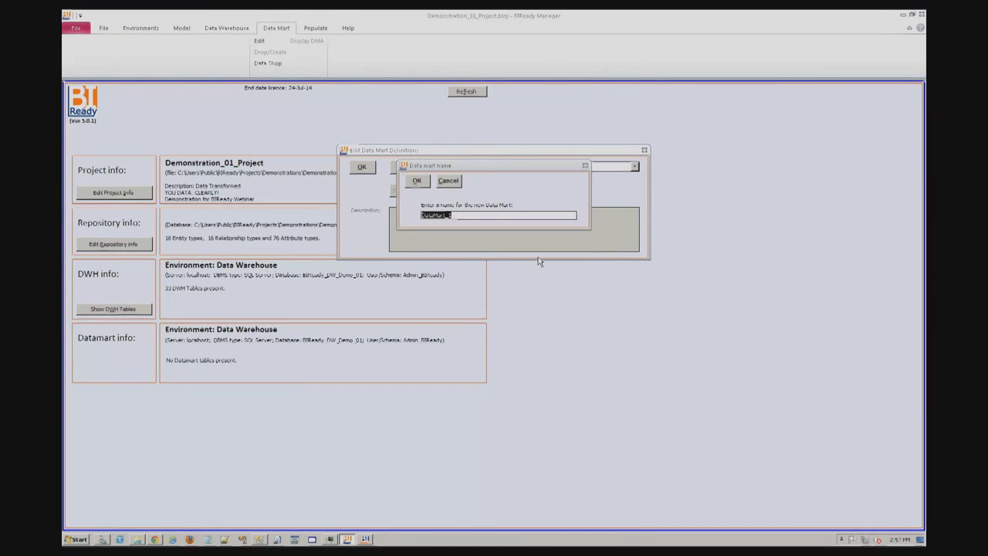
left_click(422, 187)
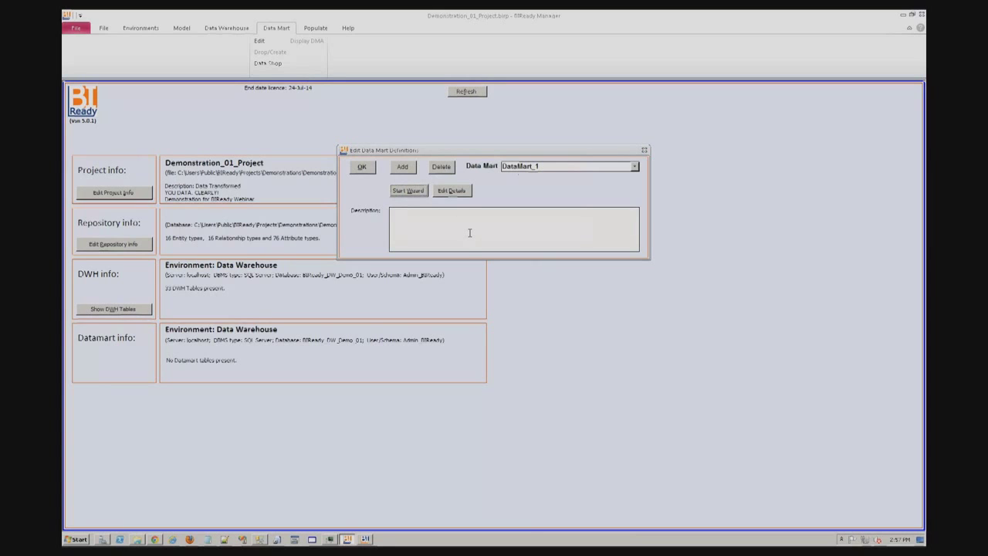
left_click(408, 191)
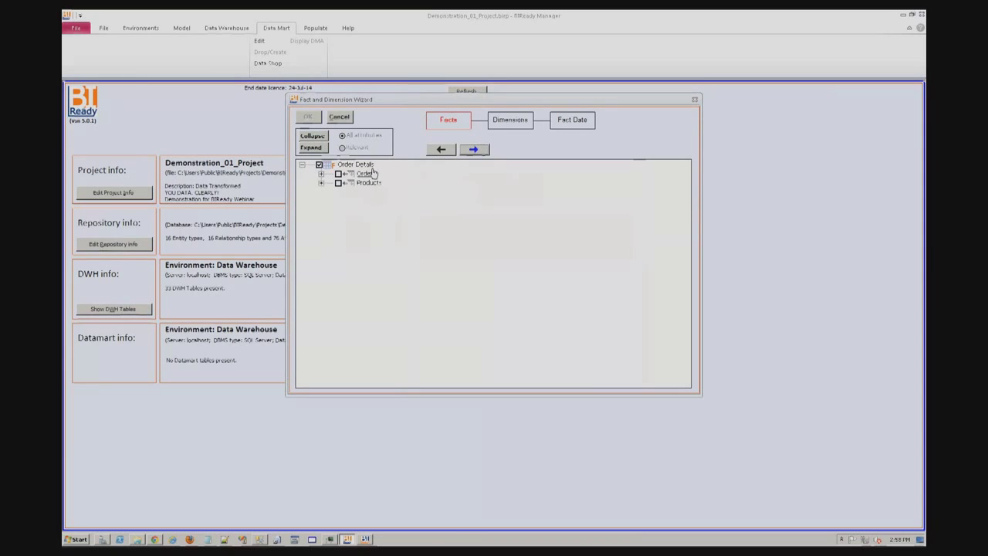
Step: Replace the Orders dimension with its Customers, Employees, tDay, Shippers and Customer_GIS dimensions, and add Suppliers under Products as another dimension
left_click(474, 150)
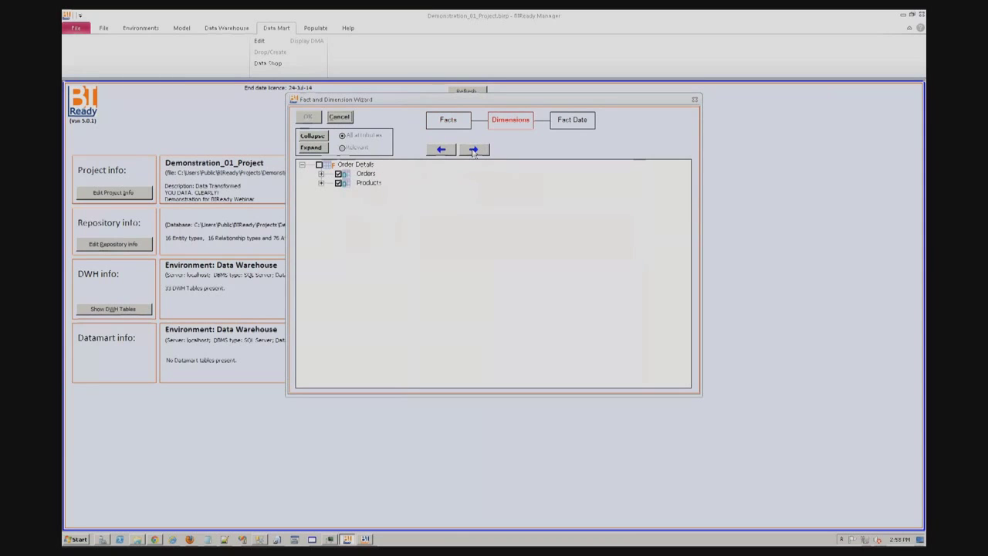
left_click(338, 176)
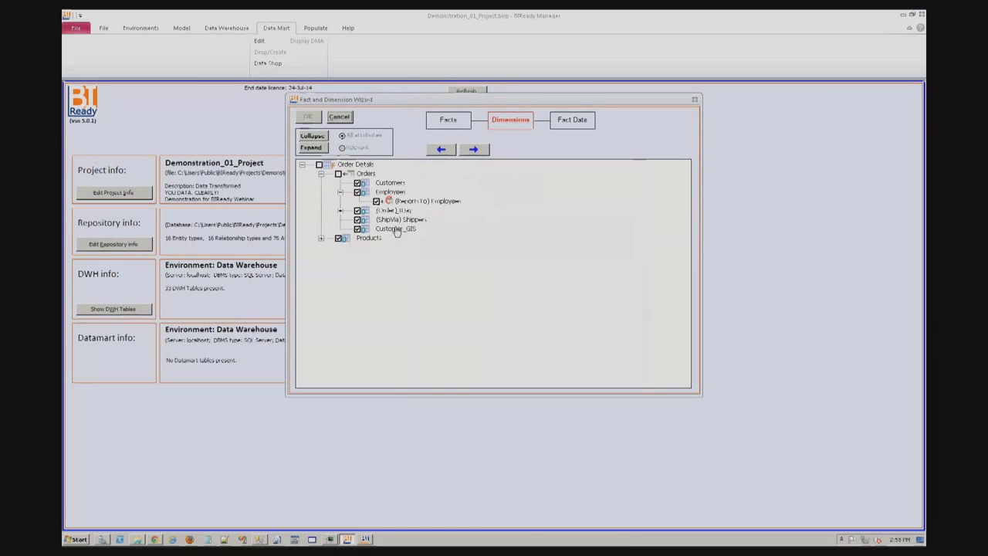
left_click(321, 238)
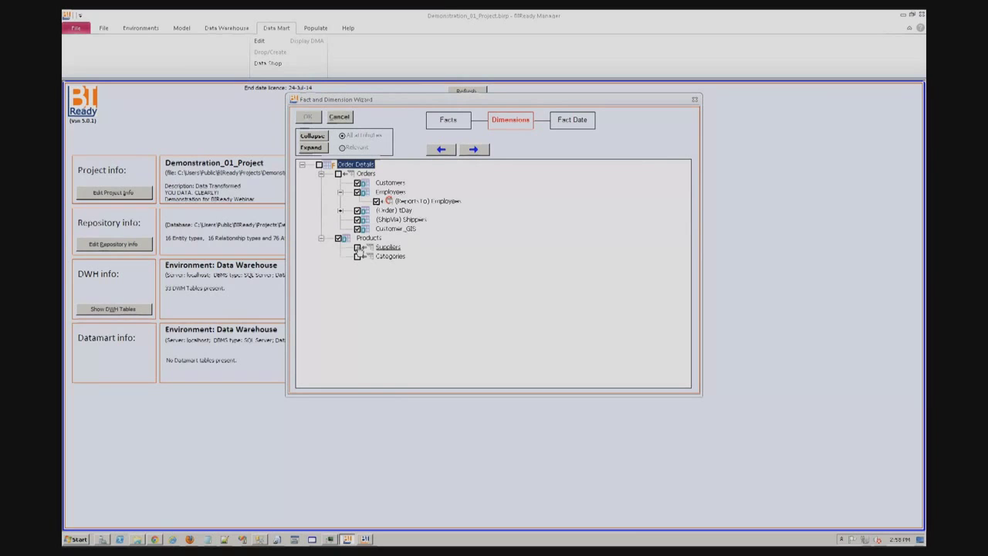
left_click(358, 247)
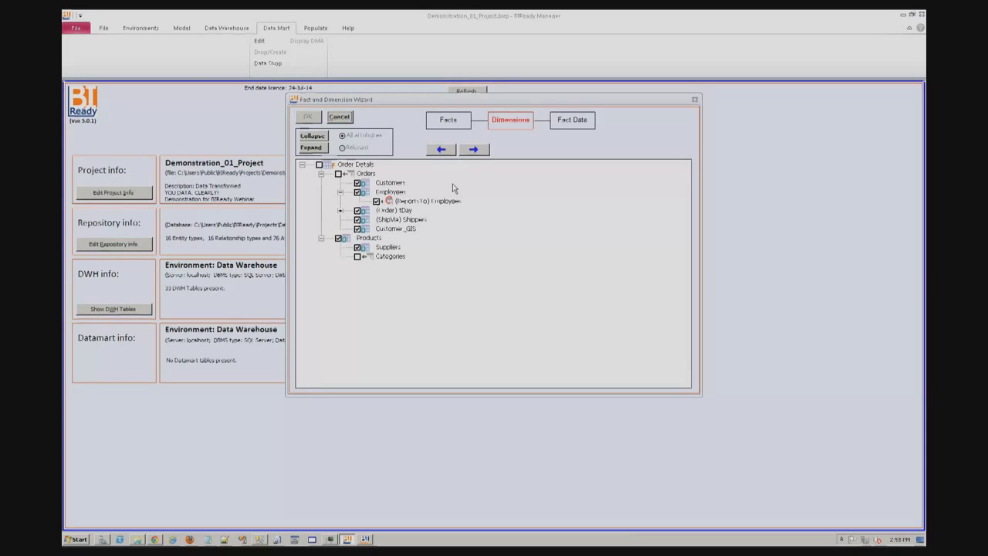
Step: Accept OrderDate as the fact date for Order Details, finish the wizard and save the DataMart_1 definition
left_click(474, 150)
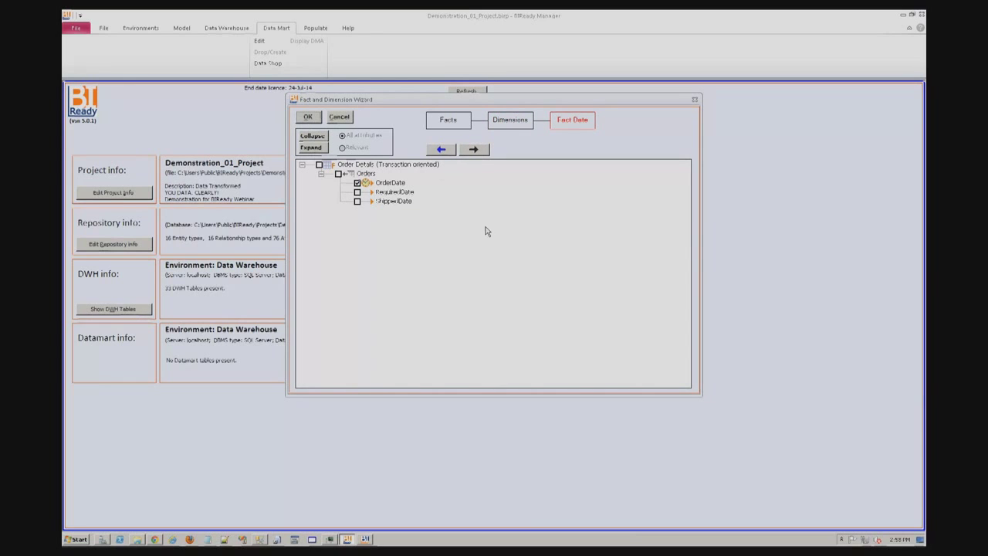
left_click(309, 118)
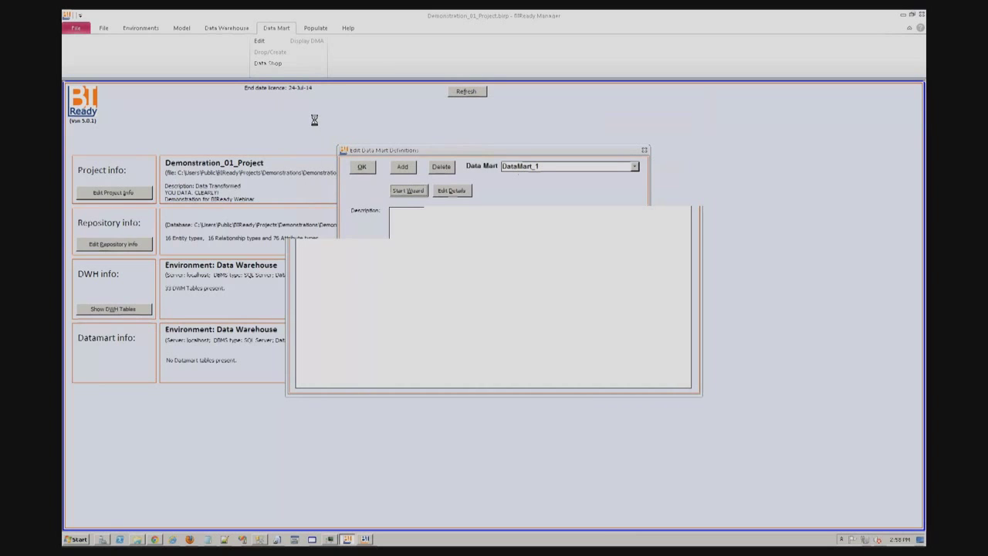
left_click(363, 168)
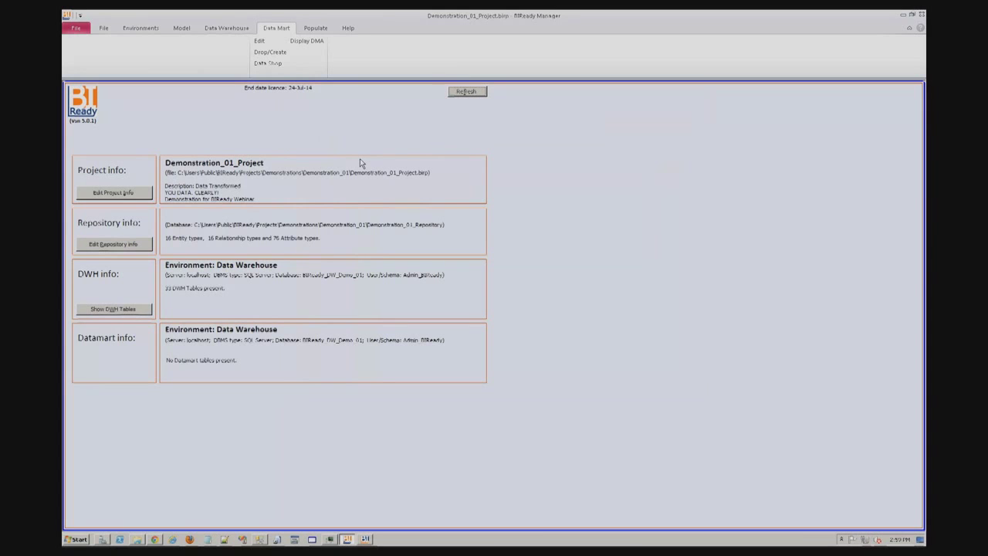
Step: Create DataMart_1 as a physical data mart, then display the list of its data mart tables and close it
left_click(270, 52)
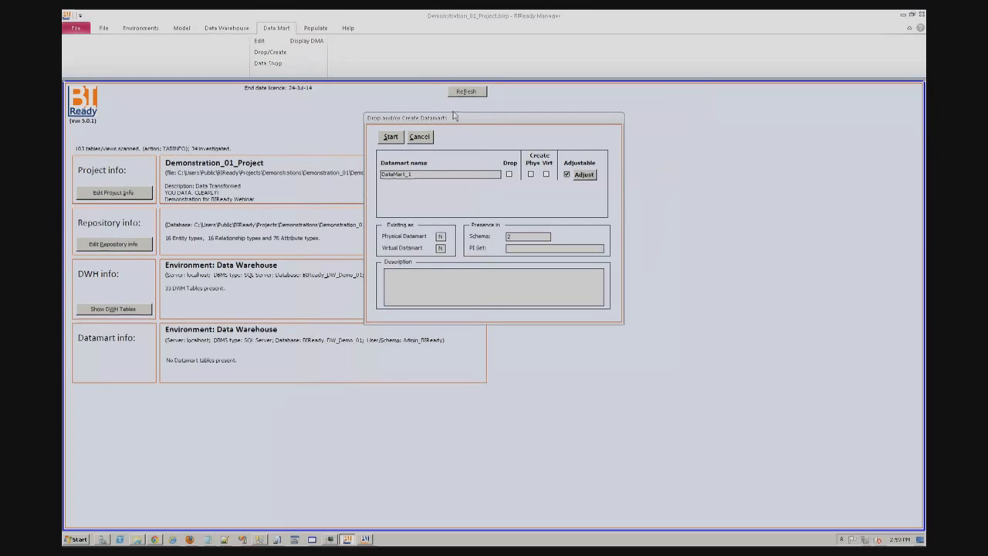
left_click(533, 173)
left_click(531, 175)
left_click(394, 138)
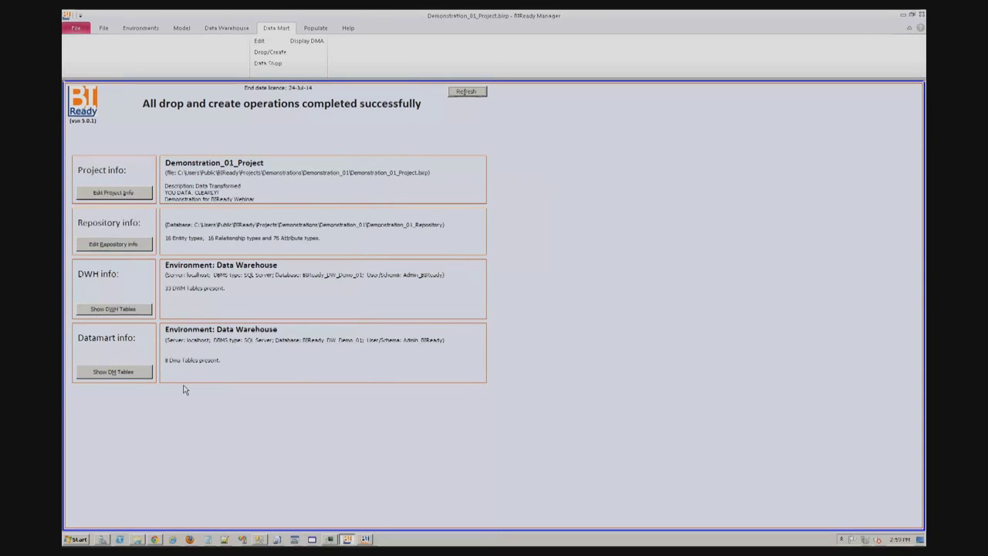
left_click(141, 372)
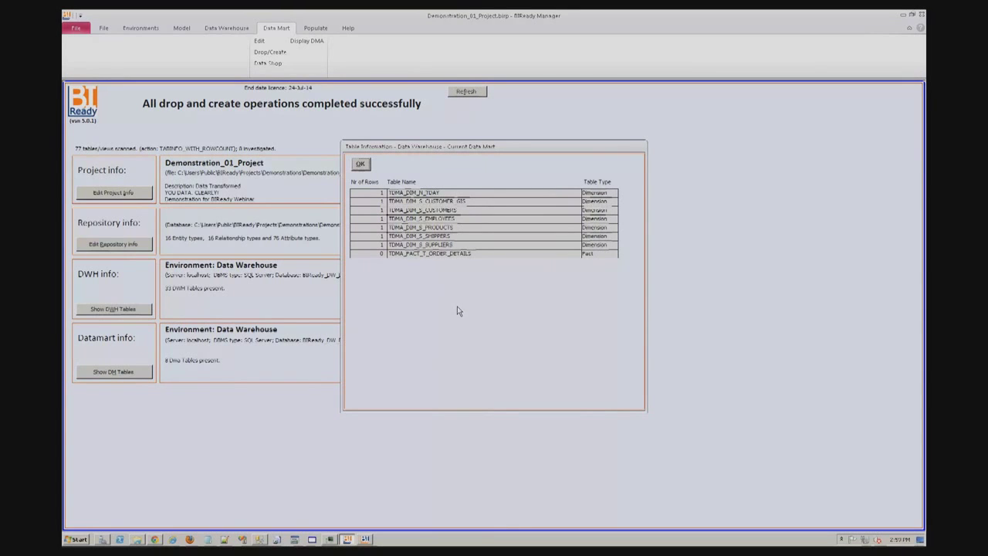
left_click(362, 165)
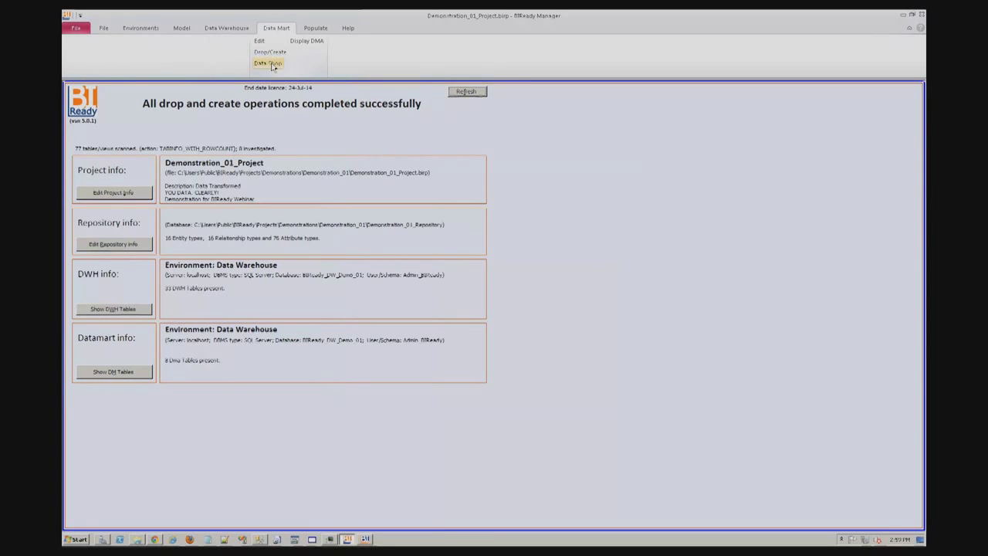
Step: Add a data shop named DataShop with Order Details as root entity and open it for editing
left_click(269, 63)
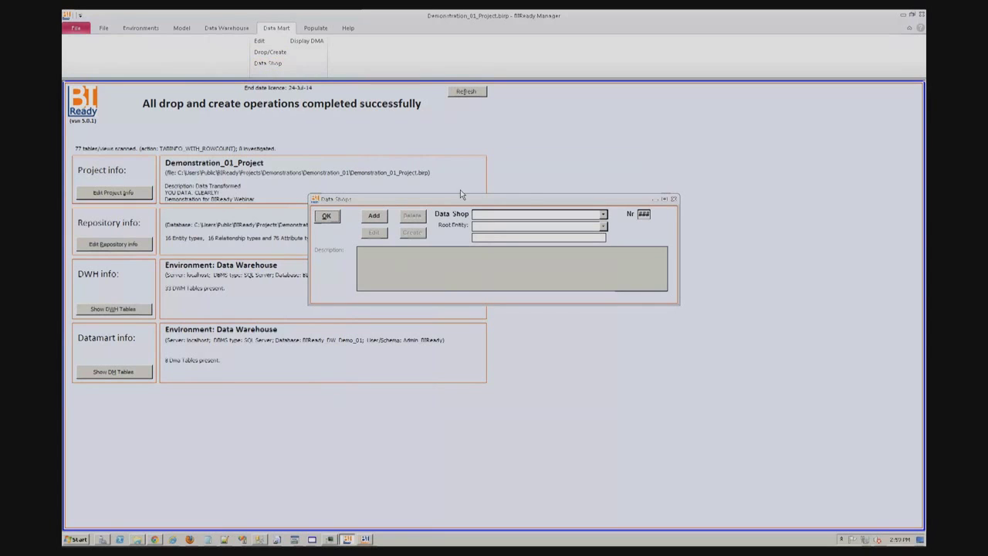
left_click(385, 220)
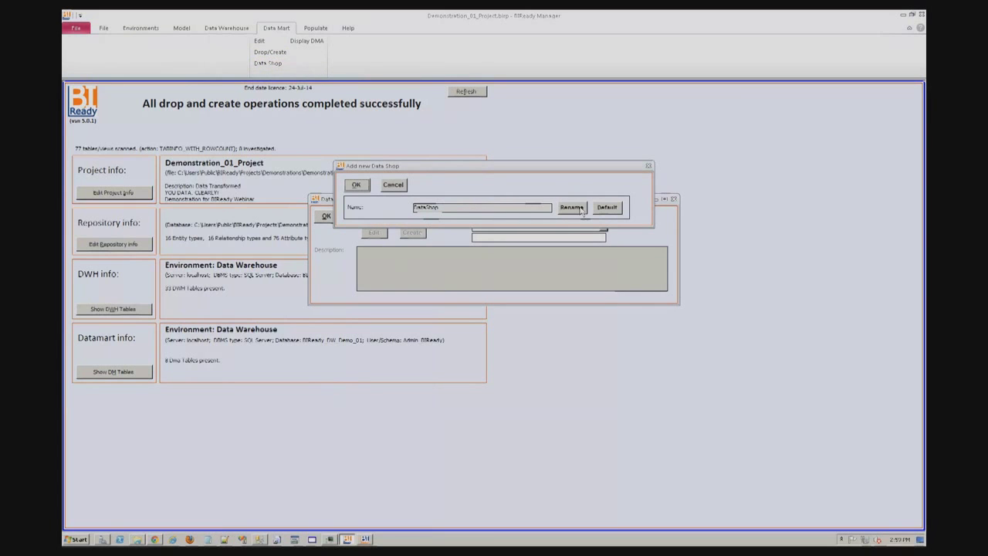
left_click(355, 184)
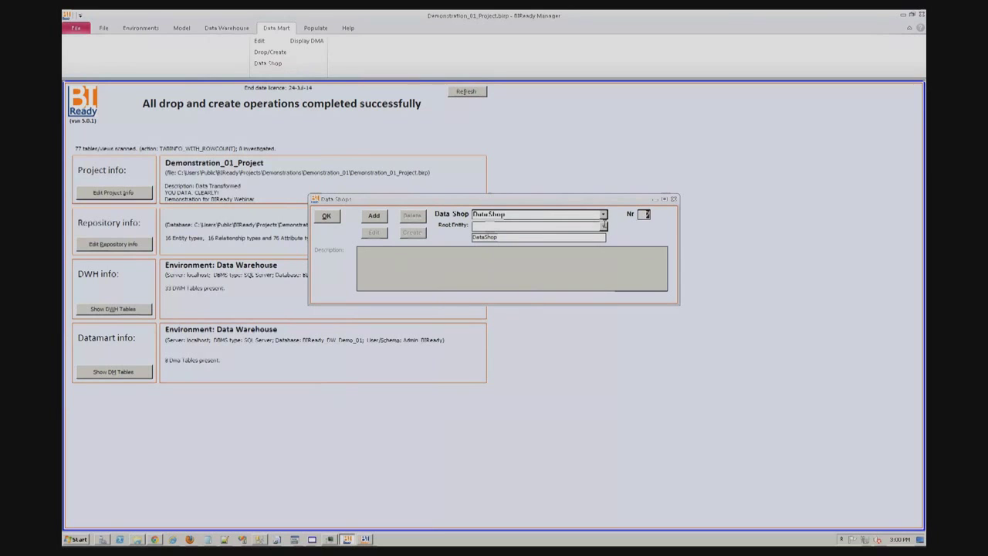
left_click(604, 227)
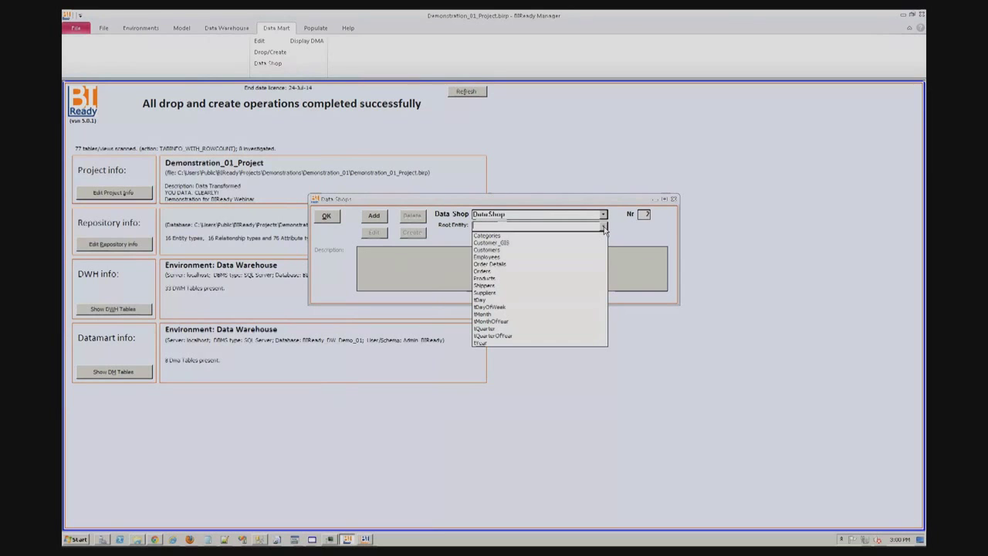
left_click(504, 264)
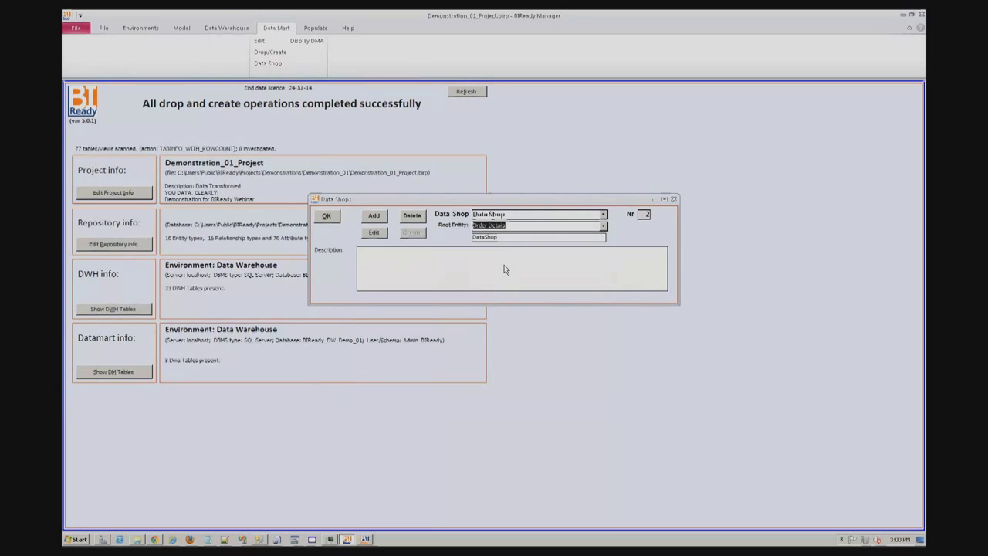
left_click(331, 217)
left_click(374, 232)
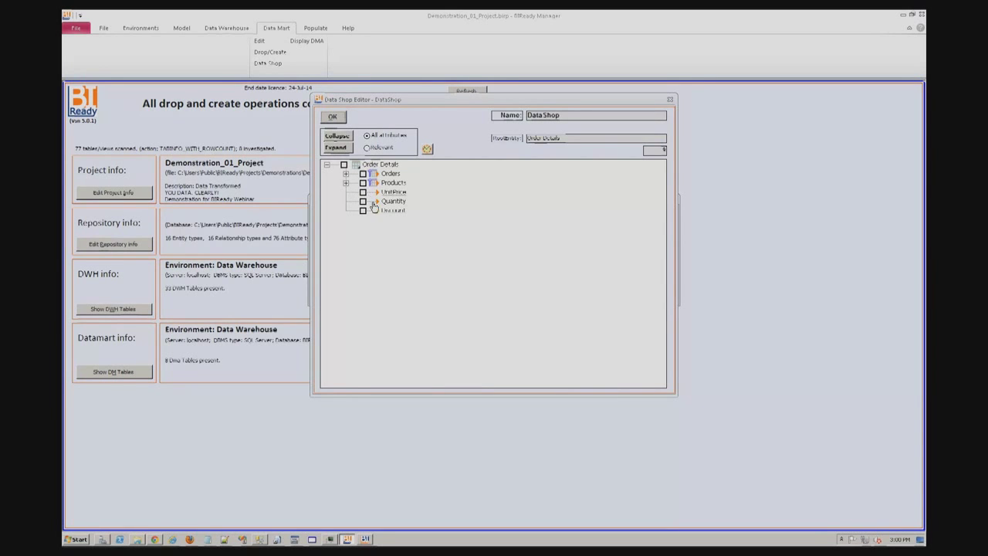
Step: Include CompanyName from Customers, ProductName from Products, and the UnitPrice and Quantity attributes of Order Details in the data shop
left_click(345, 174)
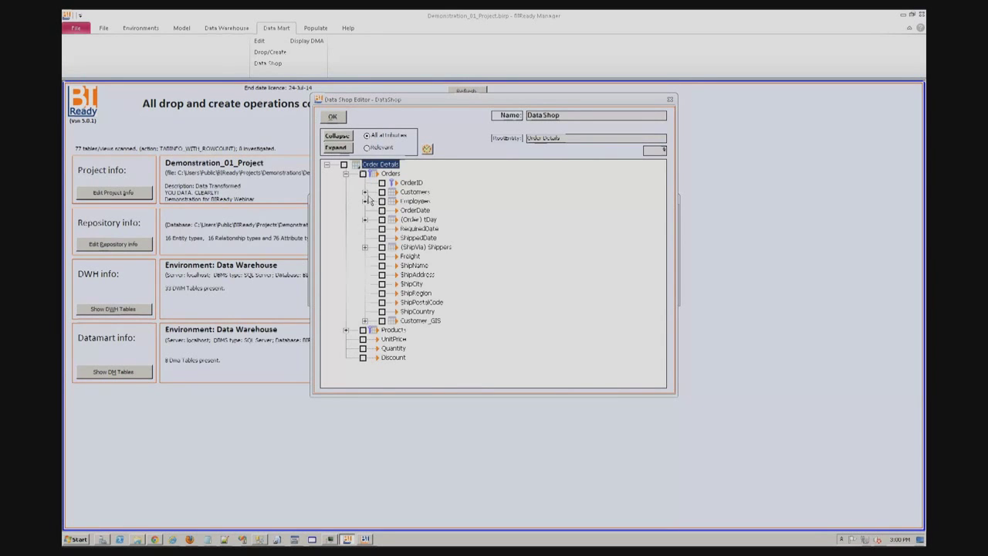
left_click(365, 192)
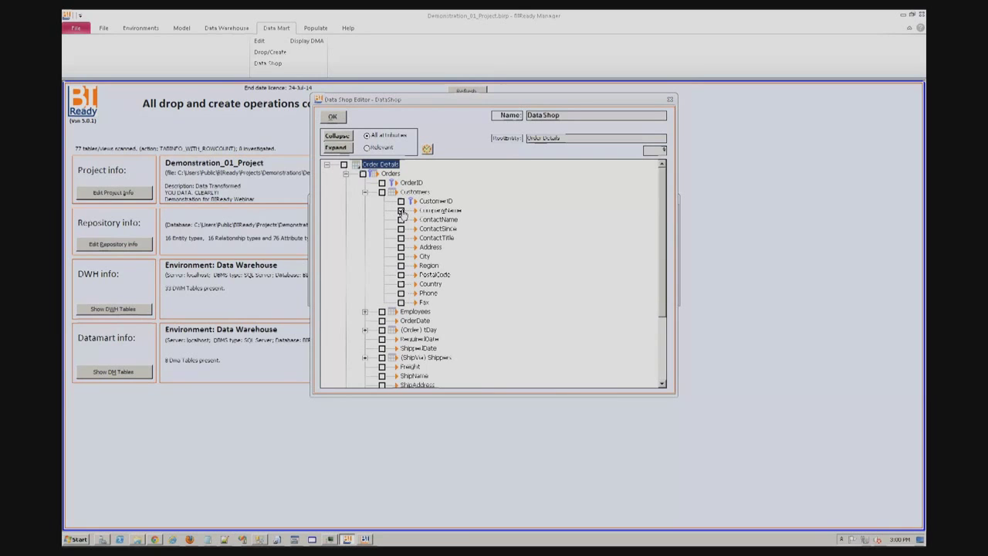
left_click(366, 193)
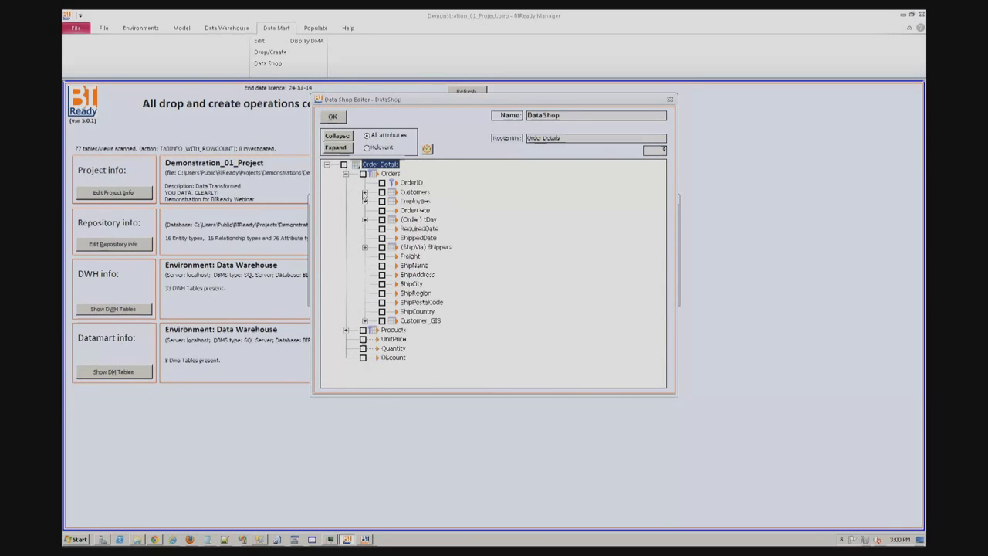
left_click(346, 175)
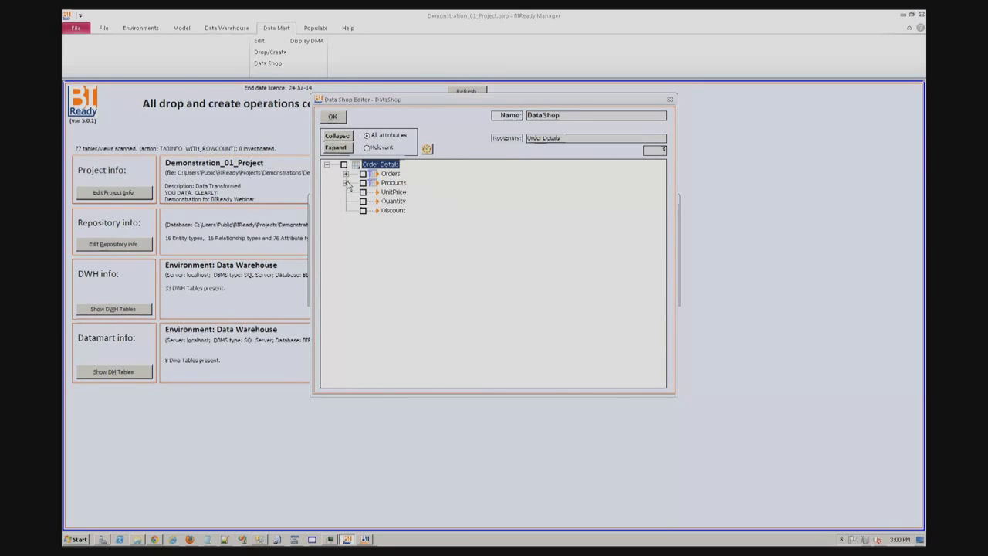
left_click(346, 183)
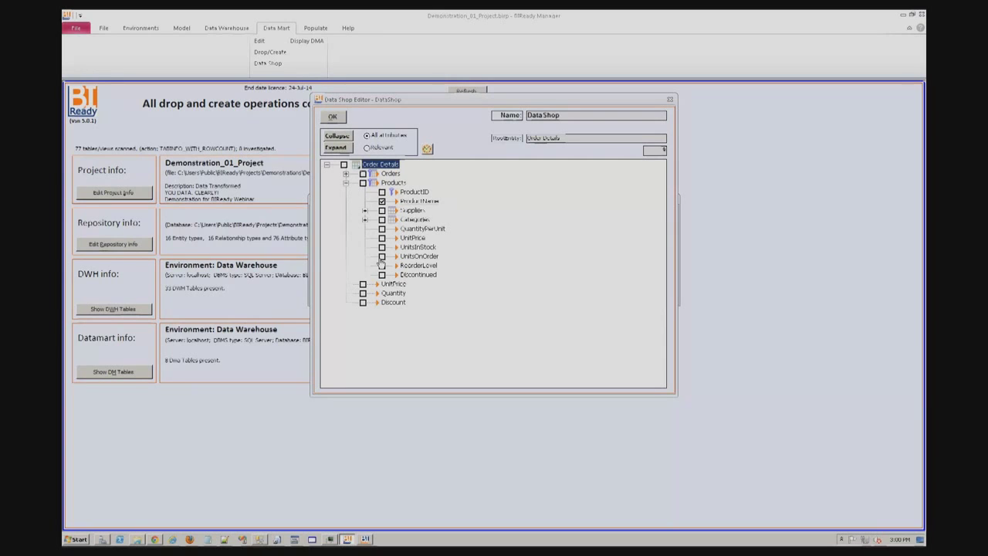
left_click(362, 284)
left_click(363, 294)
Step: Define the Order Details UnitPrice attribute as a measure with money formatting
double_click(393, 283)
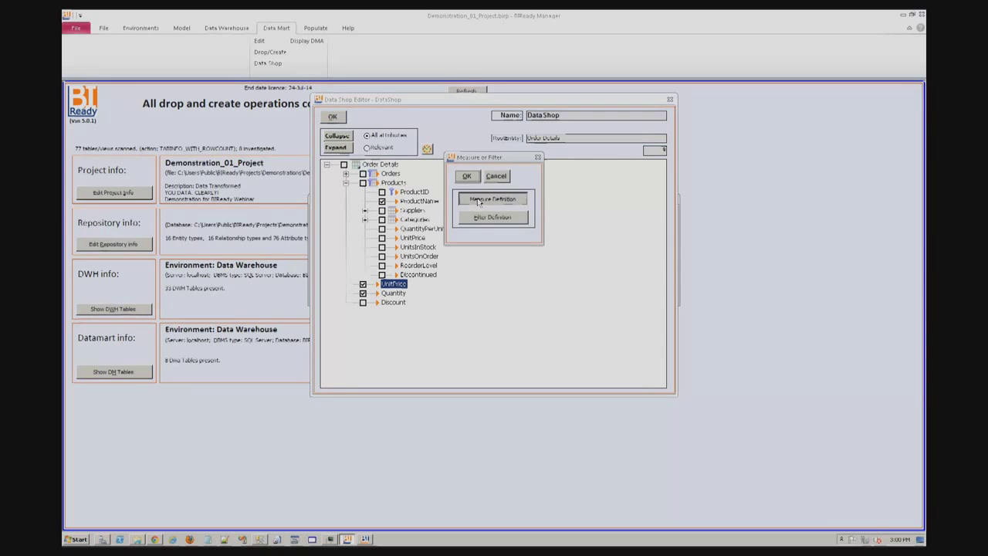
left_click(477, 199)
left_click(467, 182)
left_click(462, 223)
left_click(440, 179)
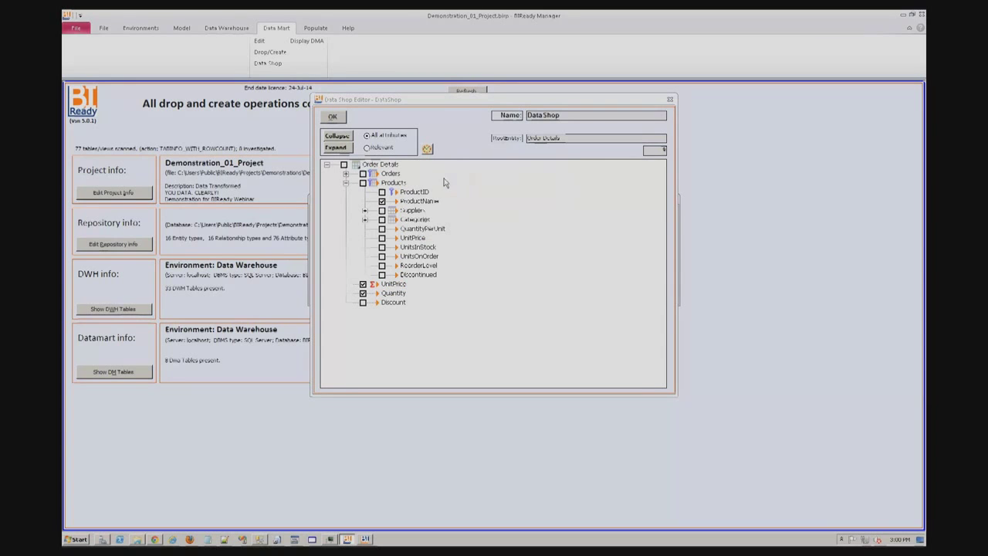
Step: Define the Order Details Quantity attribute as a measure
double_click(392, 293)
left_click(471, 199)
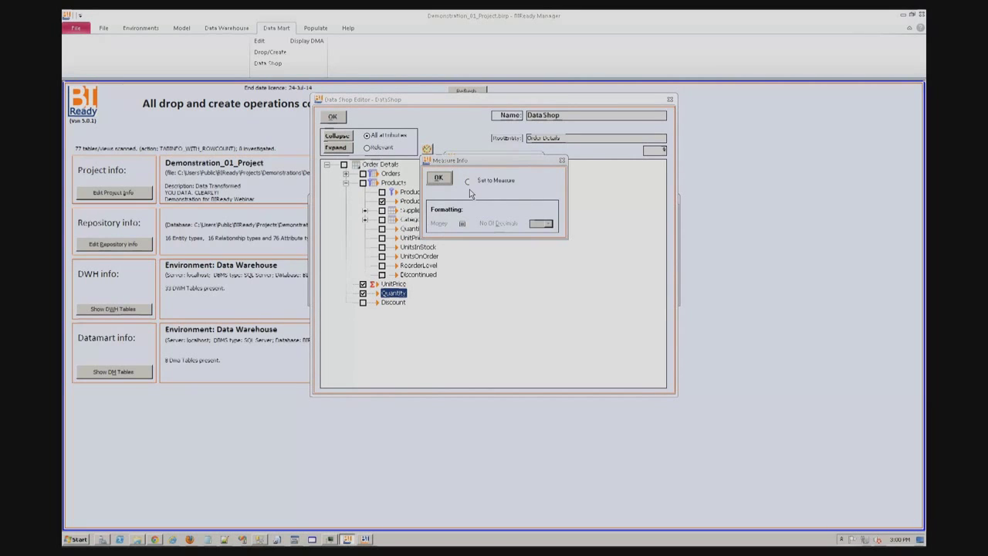
left_click(467, 182)
left_click(438, 178)
Step: Set OrderDate as the data shop's transaction date and save the data shop definition
left_click(427, 149)
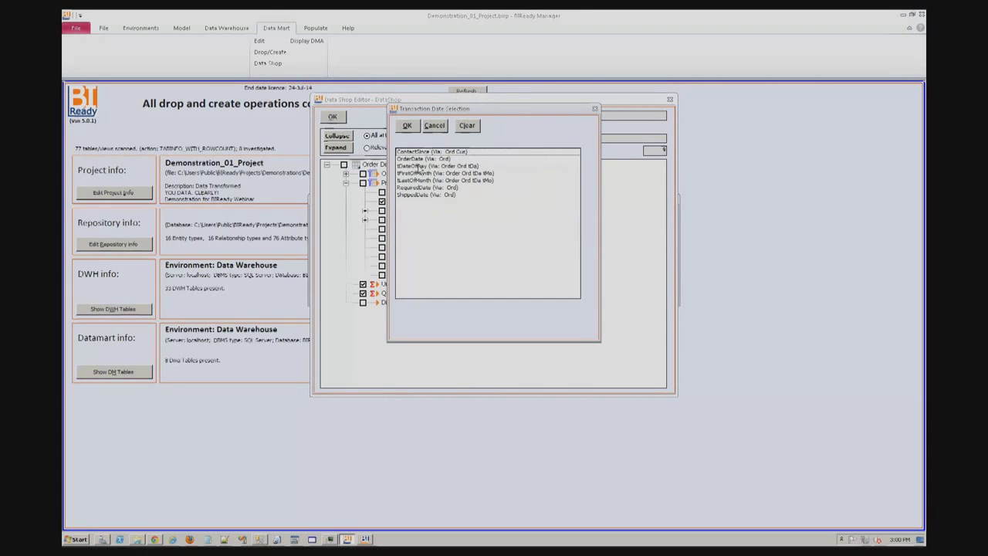
left_click(419, 158)
left_click(408, 127)
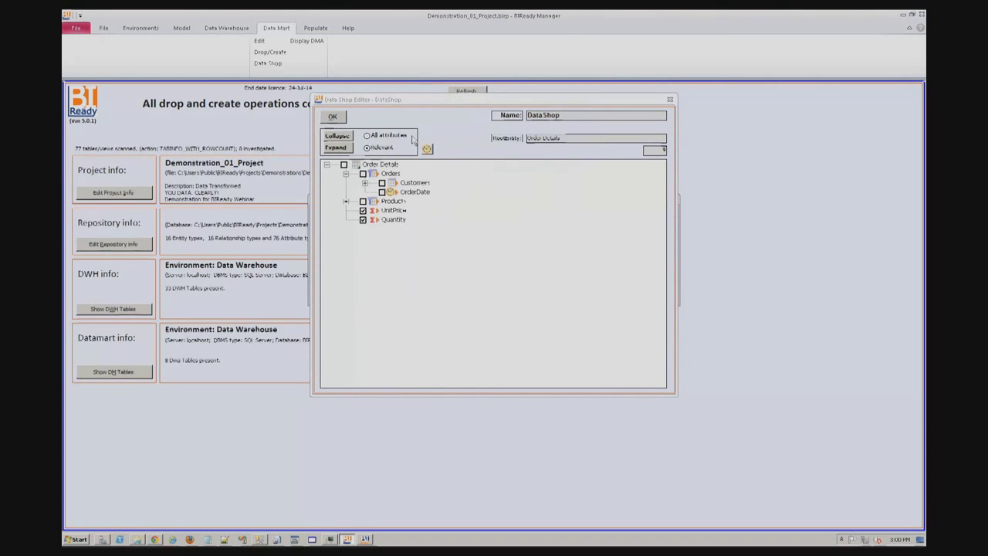
left_click(332, 118)
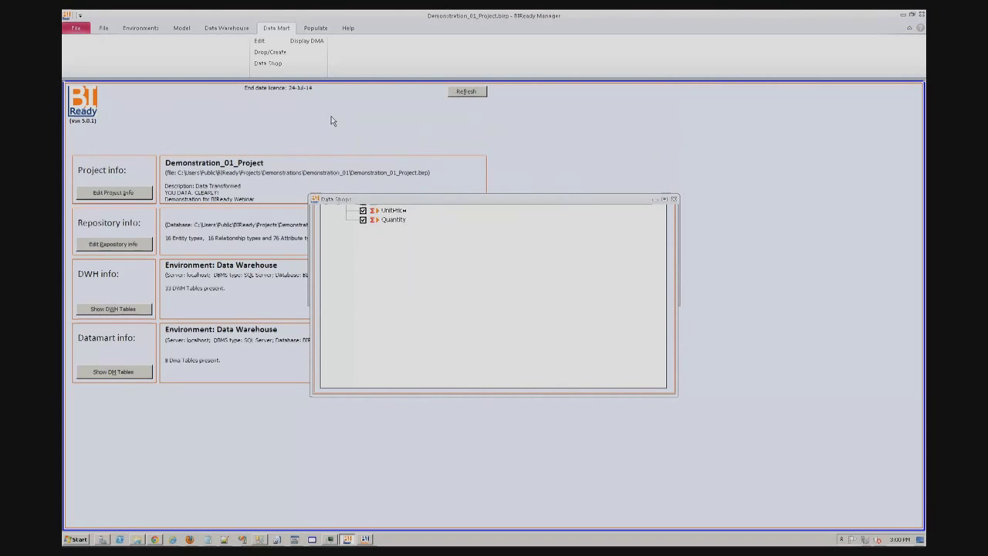
Step: Create the data shop workbook under the name DataShop and open it in Excel
left_click(409, 234)
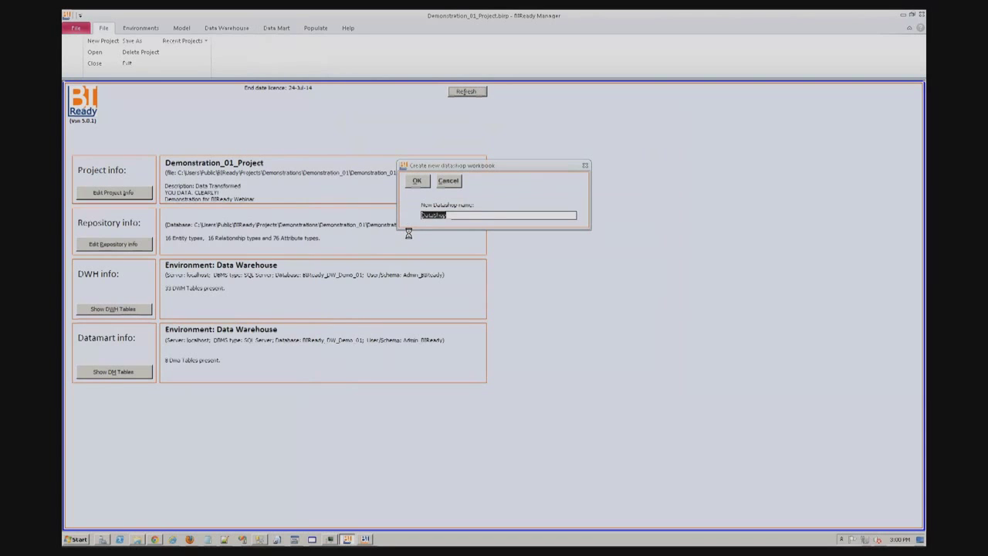
left_click(419, 182)
left_click(474, 267)
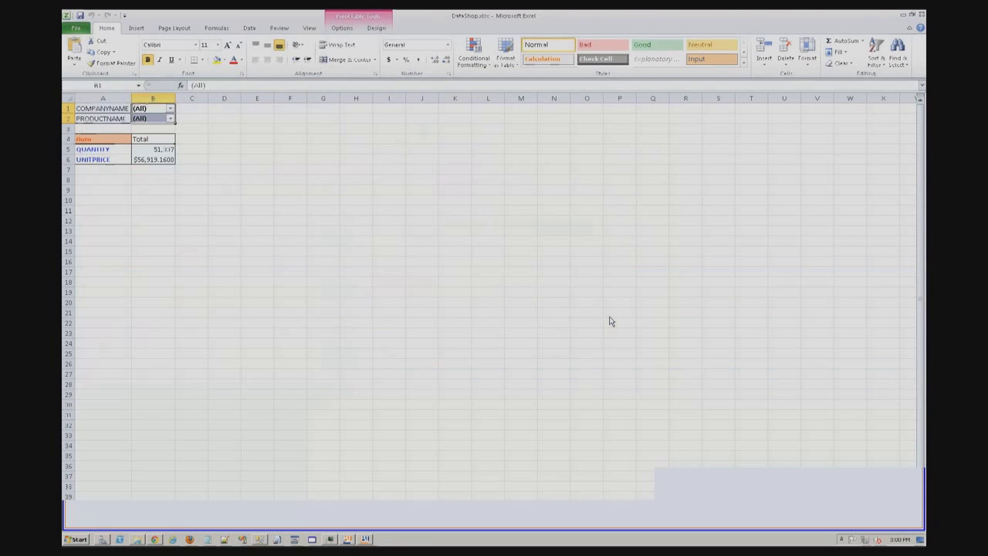
Step: Show the pivot table's field list, place PRODUCTNAME in the columns and COMPANYNAME in the rows, then close the Excel workbook
left_click(343, 31)
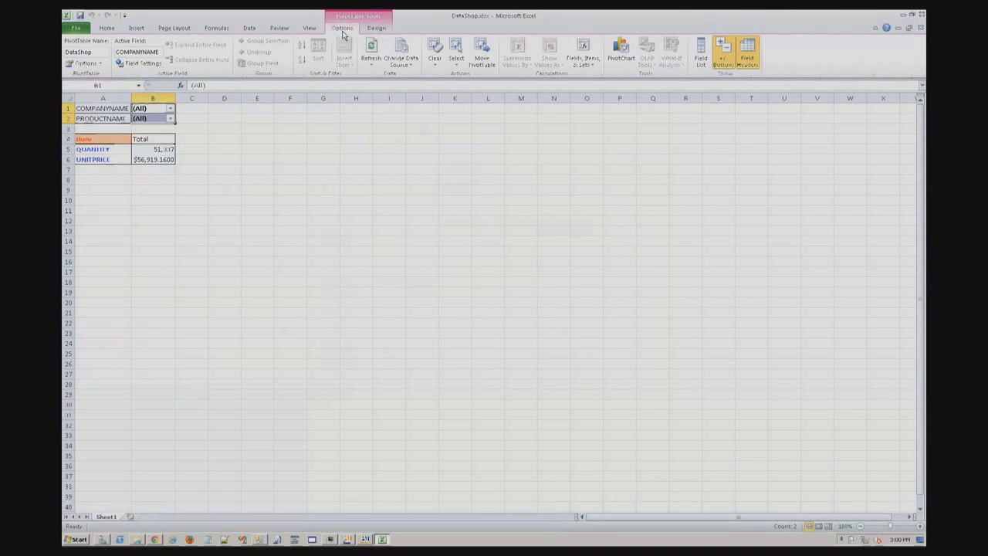
left_click(700, 54)
left_click_drag(840, 353, 889, 364)
left_click_drag(840, 458, 839, 457)
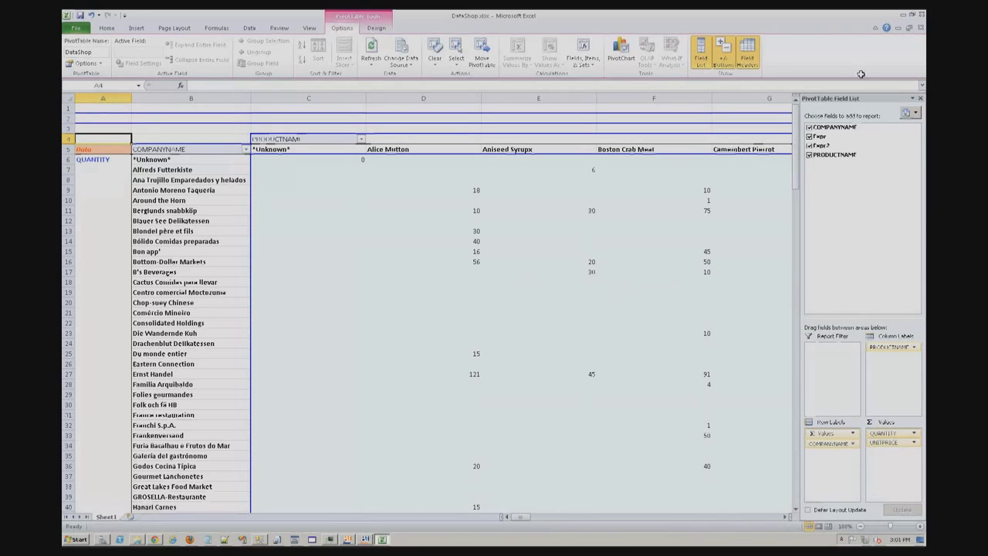
left_click(920, 14)
left_click(490, 287)
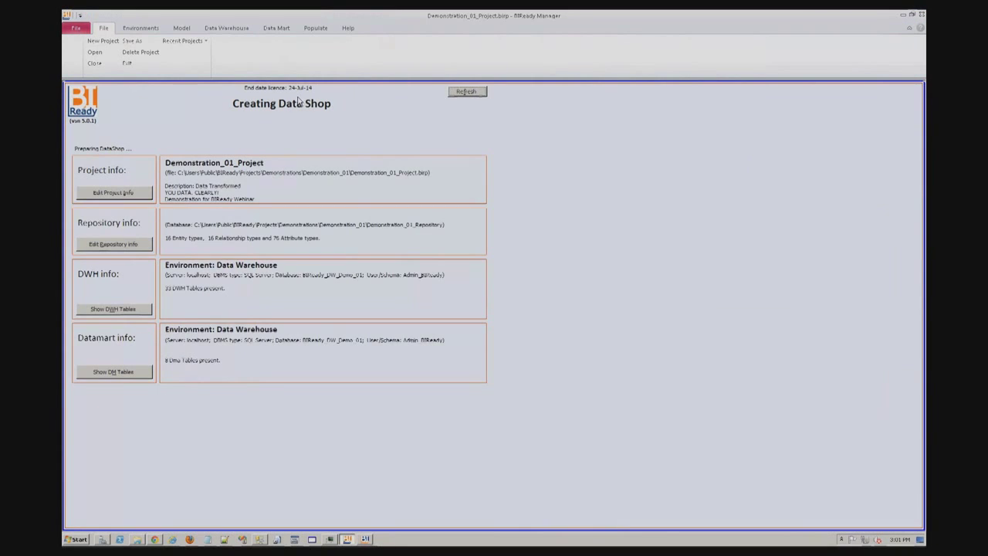
Step: Generate the process instructions for the DataMart_1 PI set
left_click(312, 32)
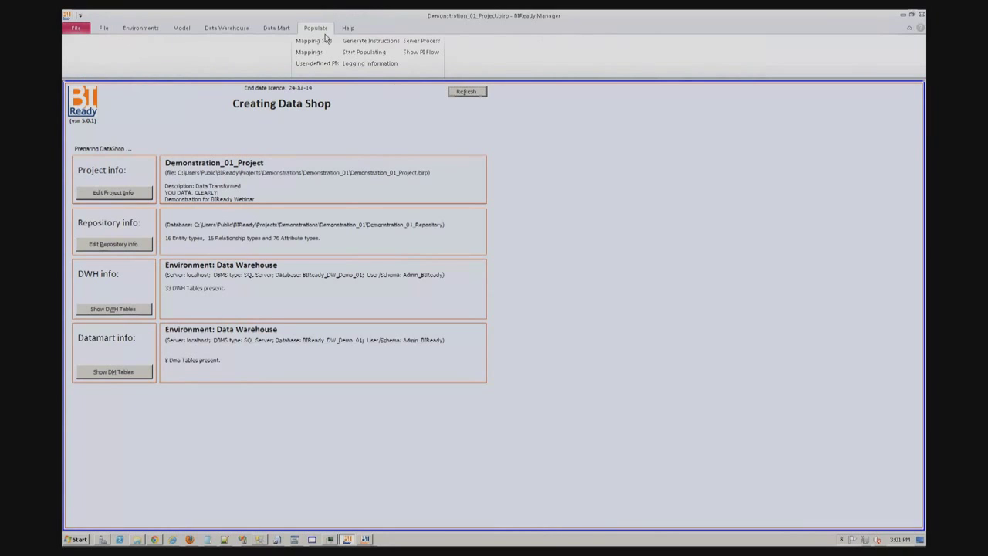
left_click(355, 43)
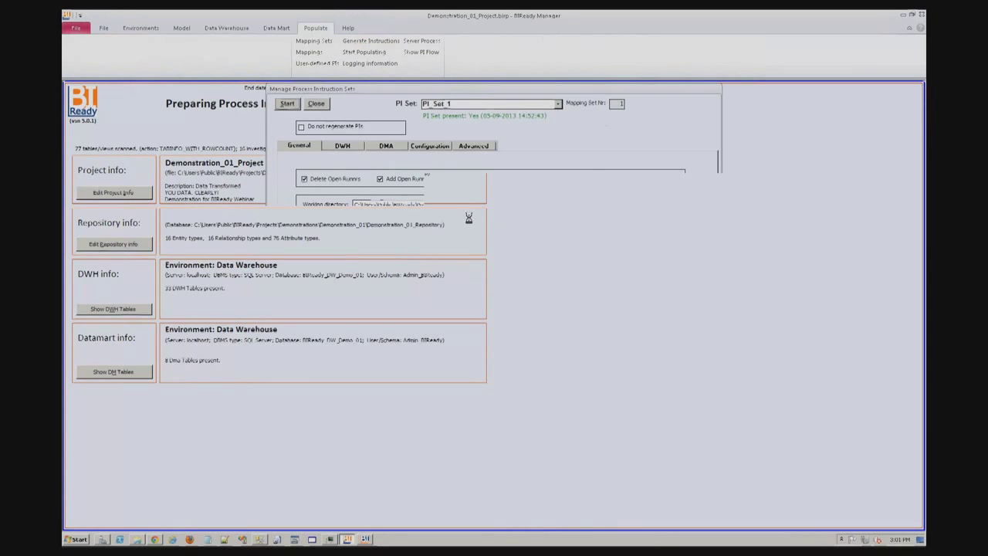
left_click(557, 103)
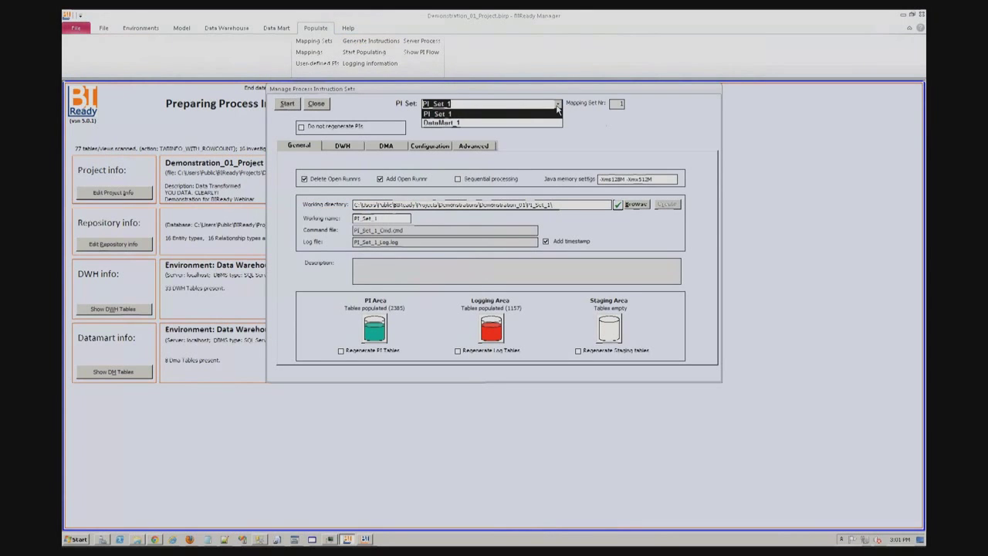
left_click(519, 124)
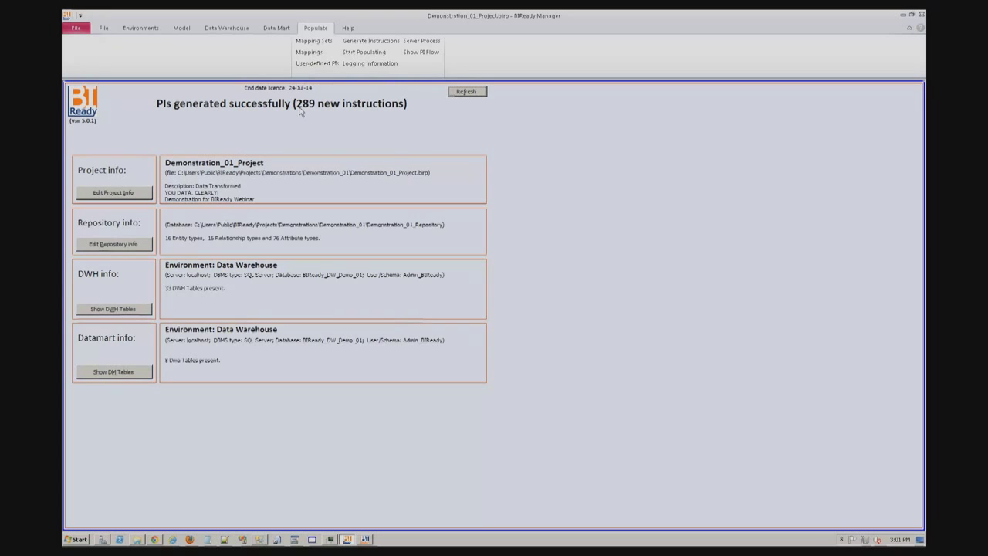
Step: Populate the data mart by running the DataMart_1 PI set, and close the processing monitor when it finishes
left_click(363, 52)
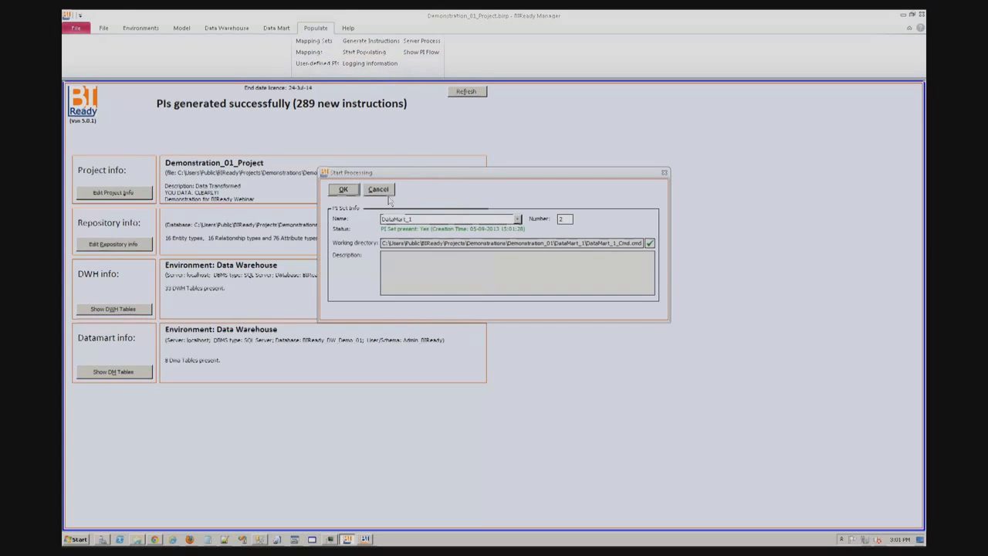
left_click(342, 189)
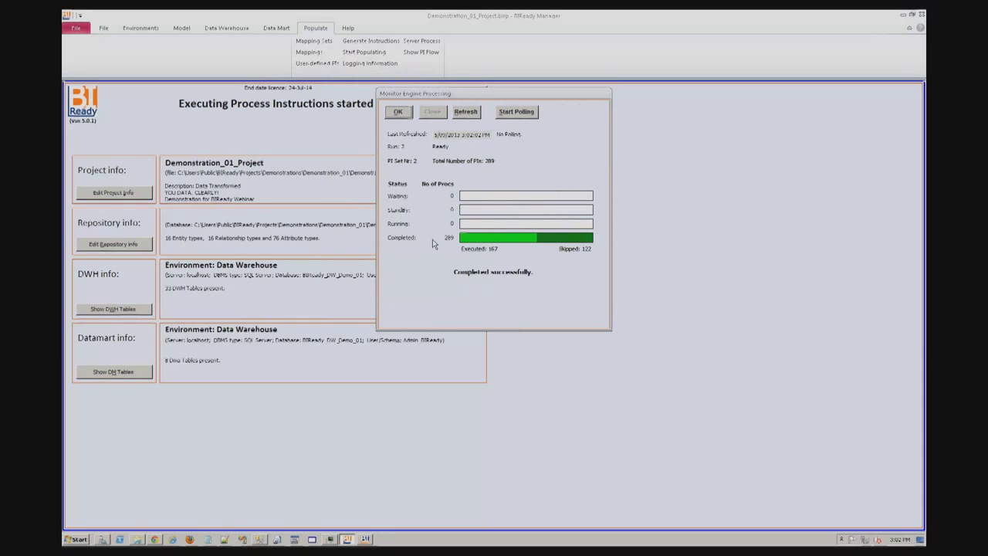
left_click(398, 112)
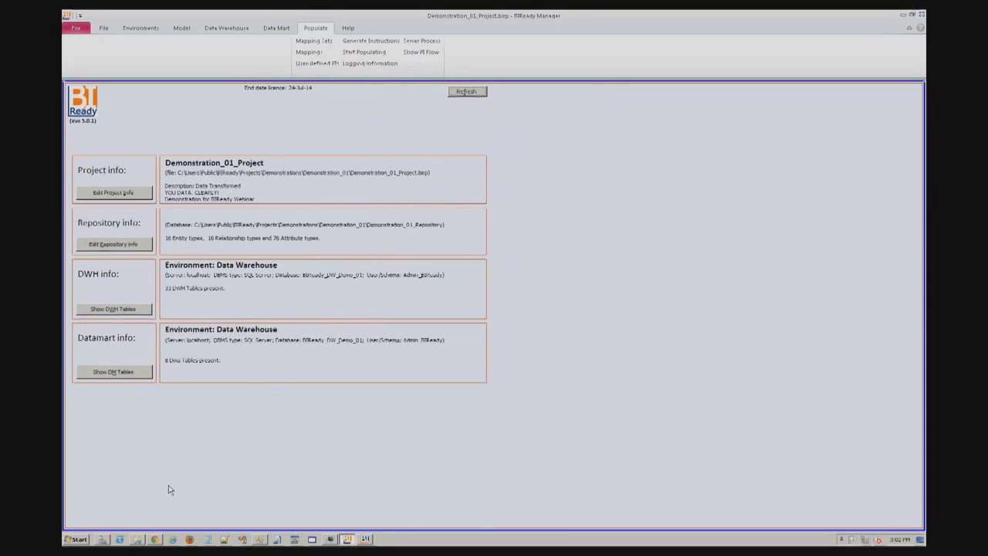
Step: Switch to Yellowfin in the browser, leave the report that is open and log in again
left_click(156, 540)
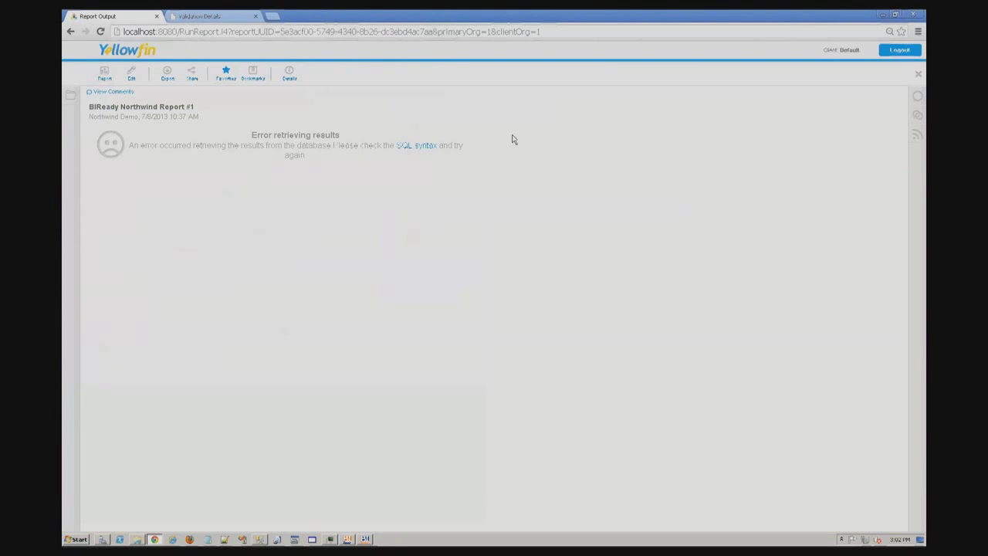
left_click(918, 74)
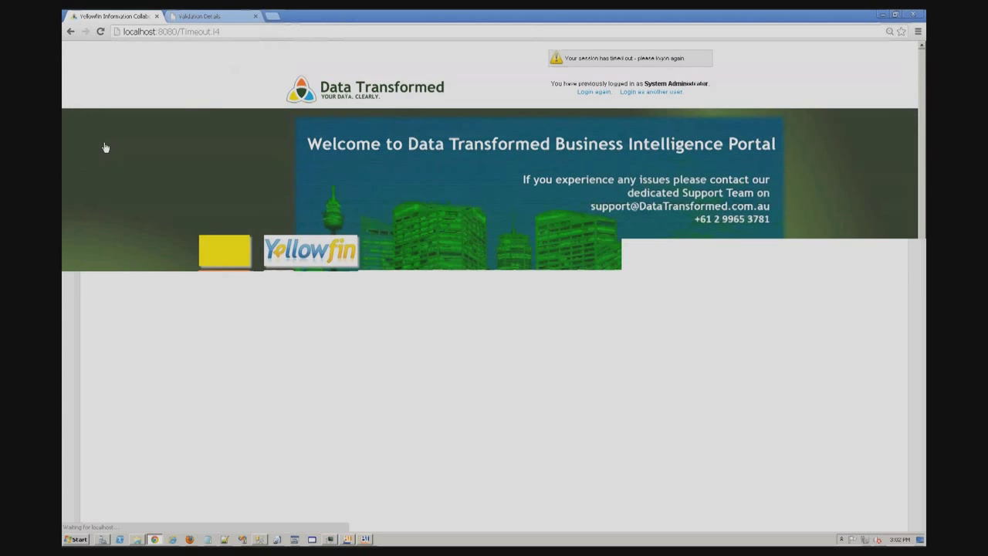
left_click(598, 93)
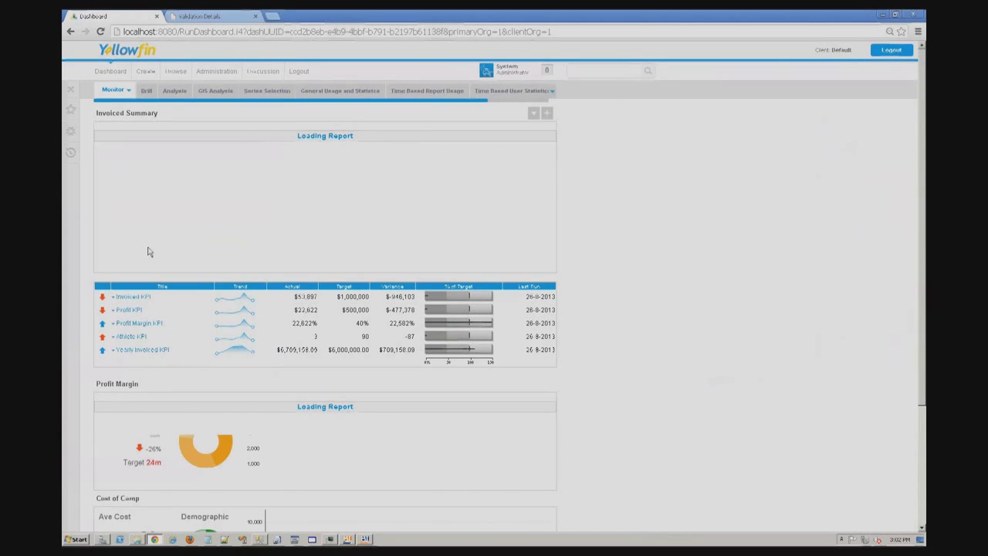
Step: View BIReady Northwind Report #1 from the favorites, then close it
left_click(71, 115)
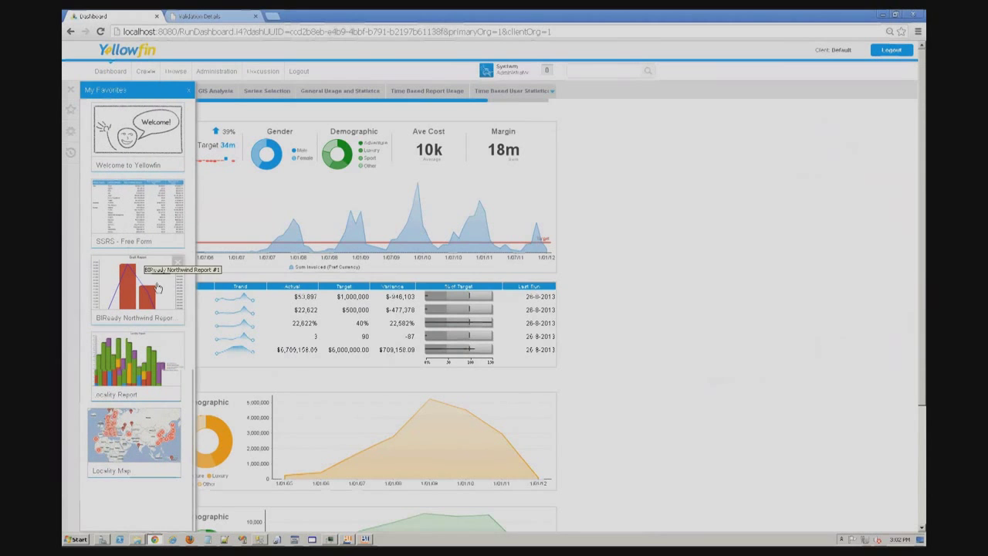
left_click(157, 287)
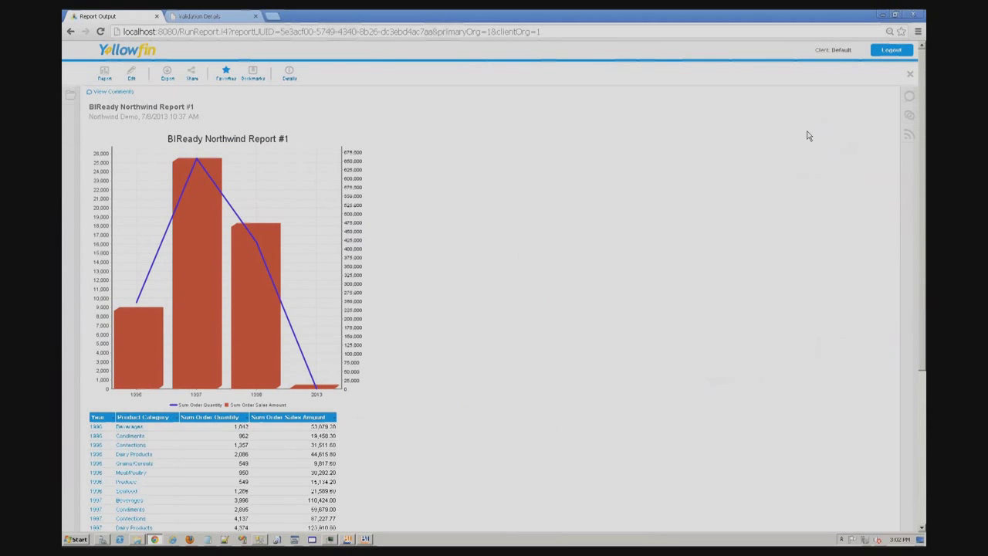
left_click(911, 77)
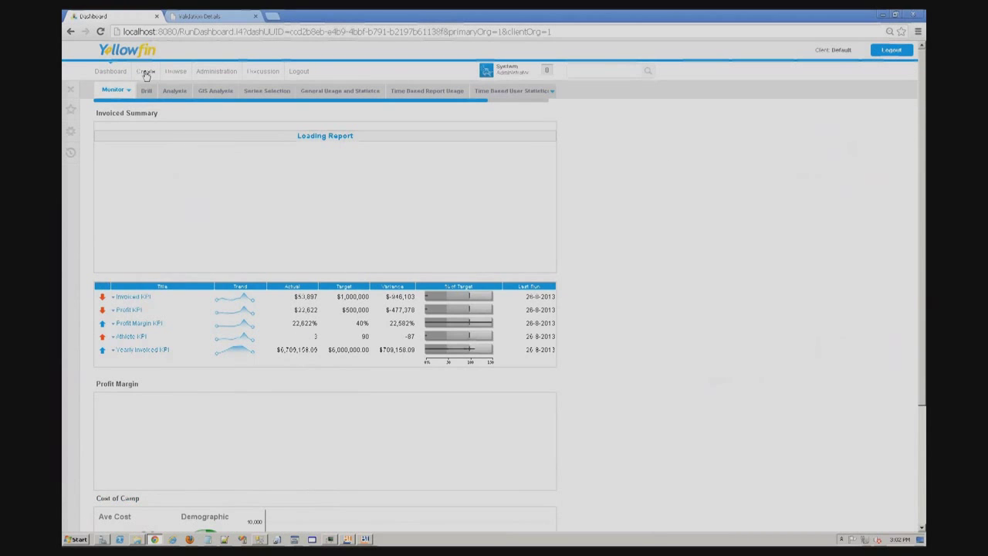
Step: Create a drag-and-drop report on the Northwind Demo view with the customer Latitude and Longitude as columns
left_click(146, 72)
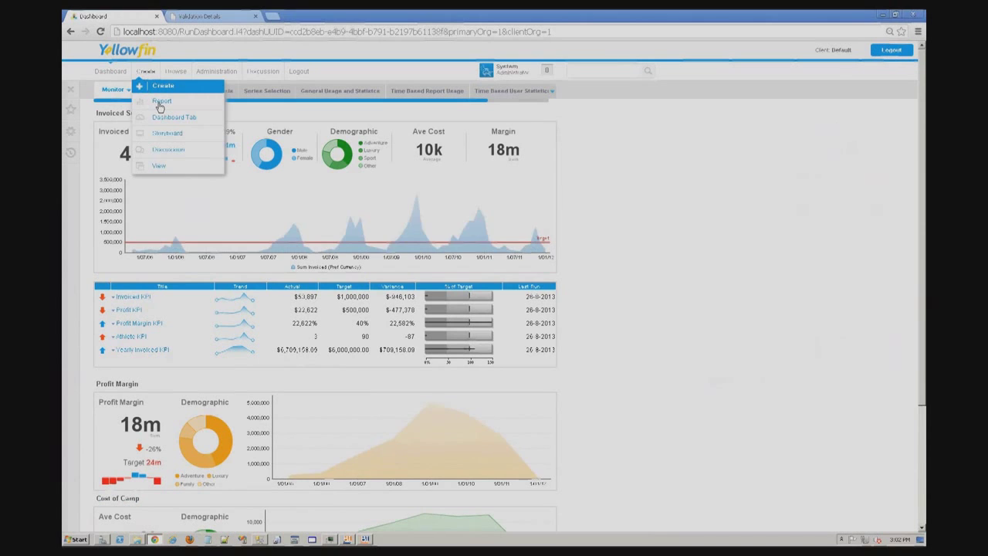
left_click(159, 104)
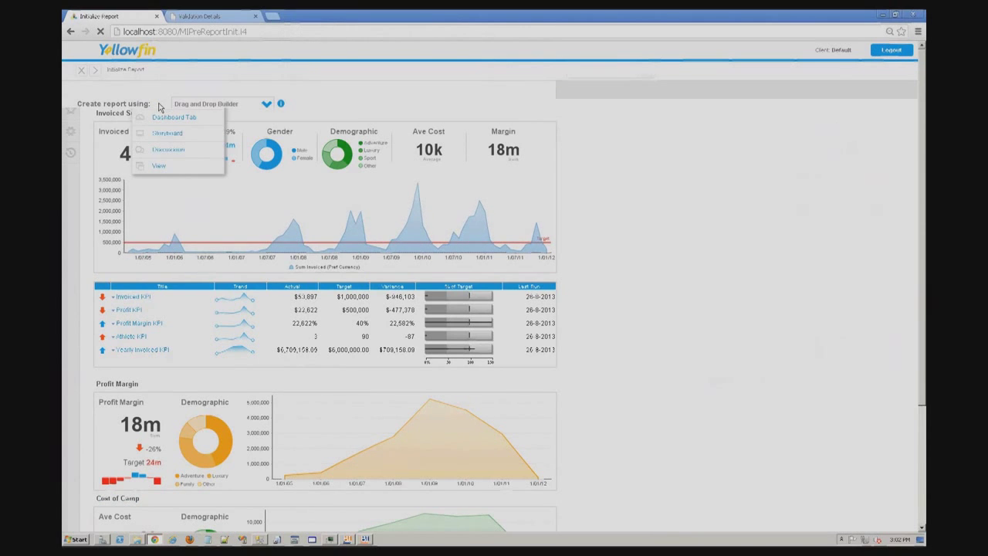
mouse_move(219, 221)
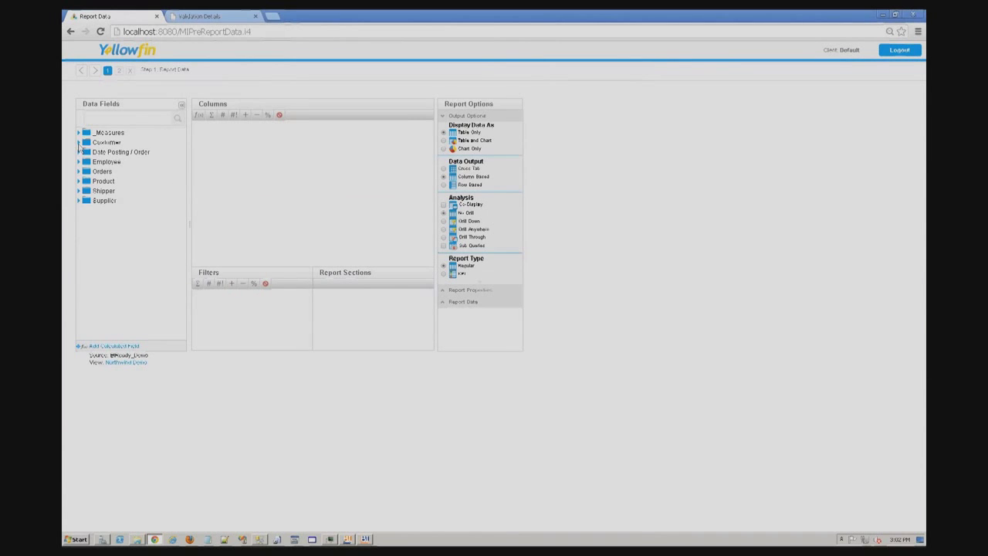
left_click(80, 145)
left_click_drag(112, 217, 236, 218)
left_click_drag(114, 232, 228, 217)
left_click(79, 143)
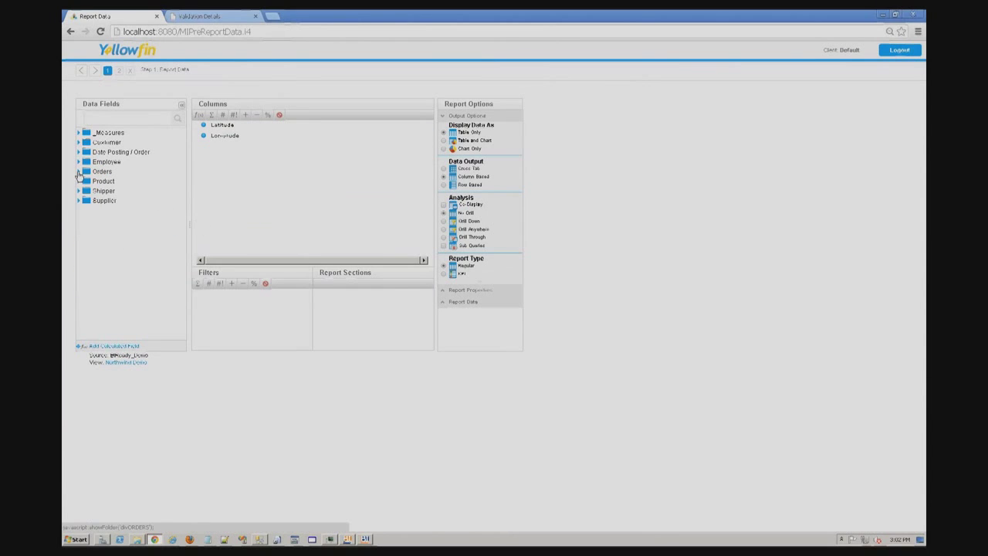
Step: Add Order Invoice and the Order Sales Amount Net measure to the report columns, aggregating the measure as a sum
left_click(78, 173)
left_click_drag(126, 227, 254, 218)
left_click(78, 132)
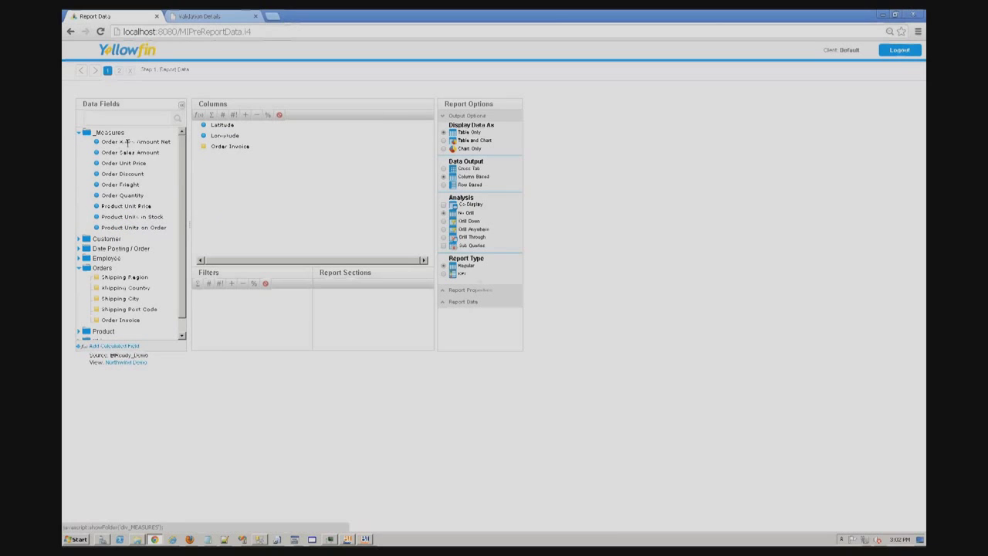
left_click_drag(134, 145, 229, 158)
left_click(227, 159)
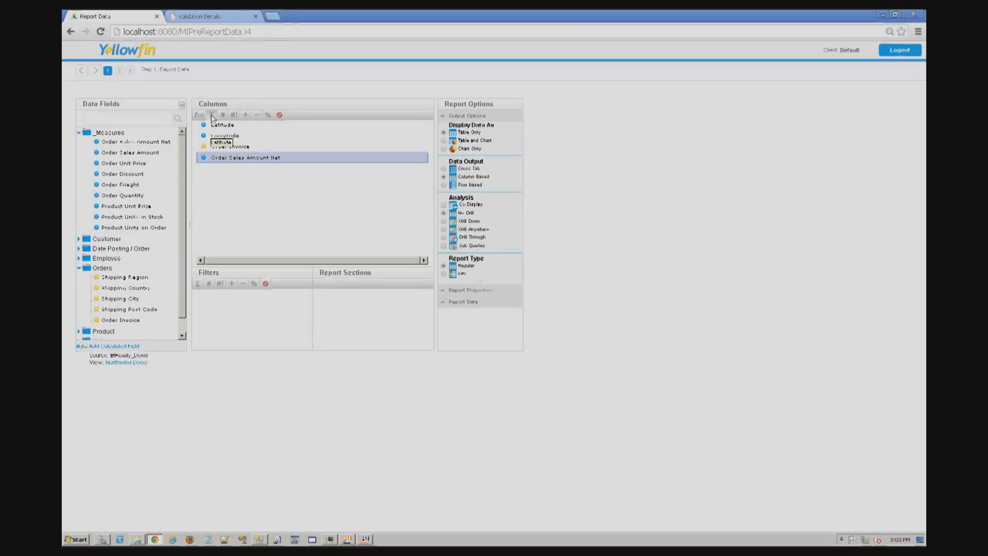
Step: Display the report as chart only and set its chart type to Google Map
left_click(445, 149)
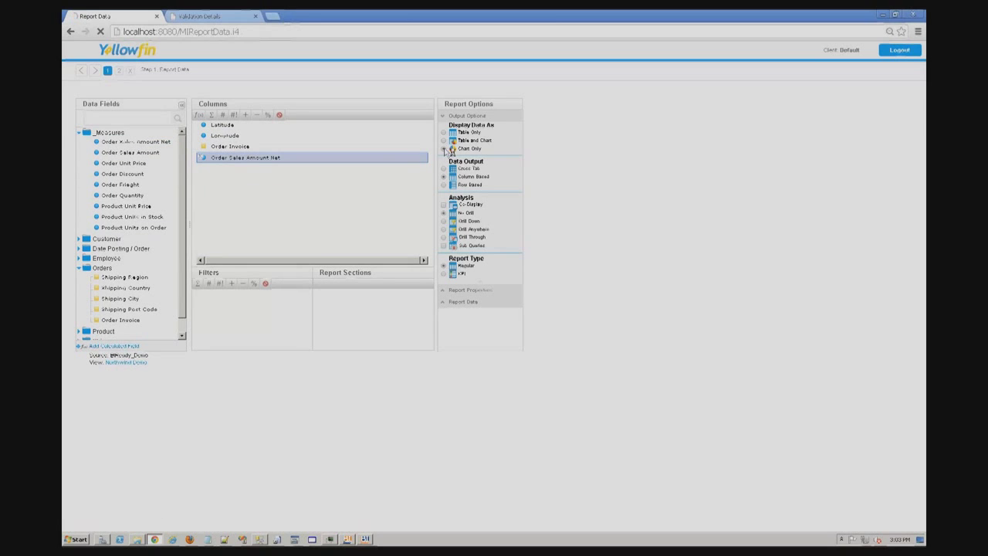
left_click(96, 72)
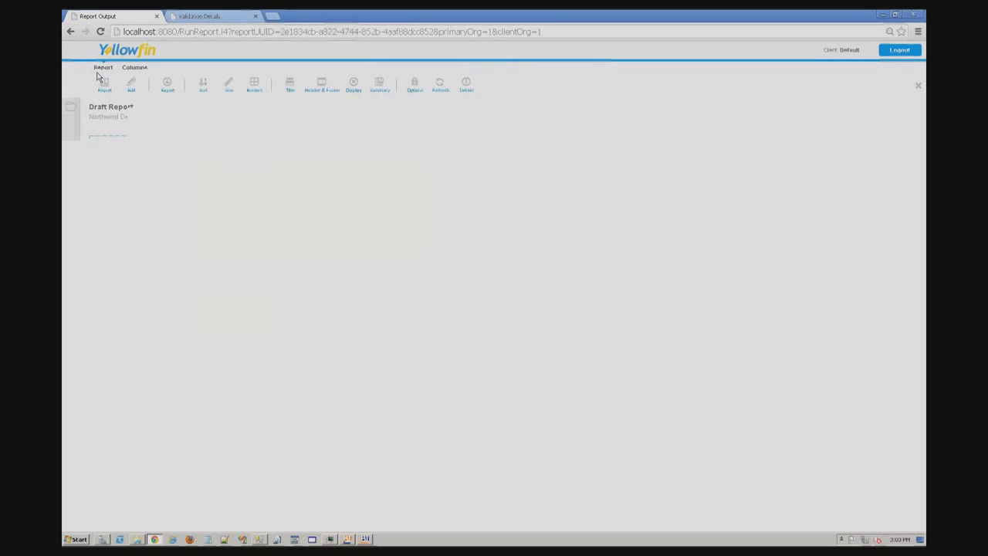
left_click(178, 199)
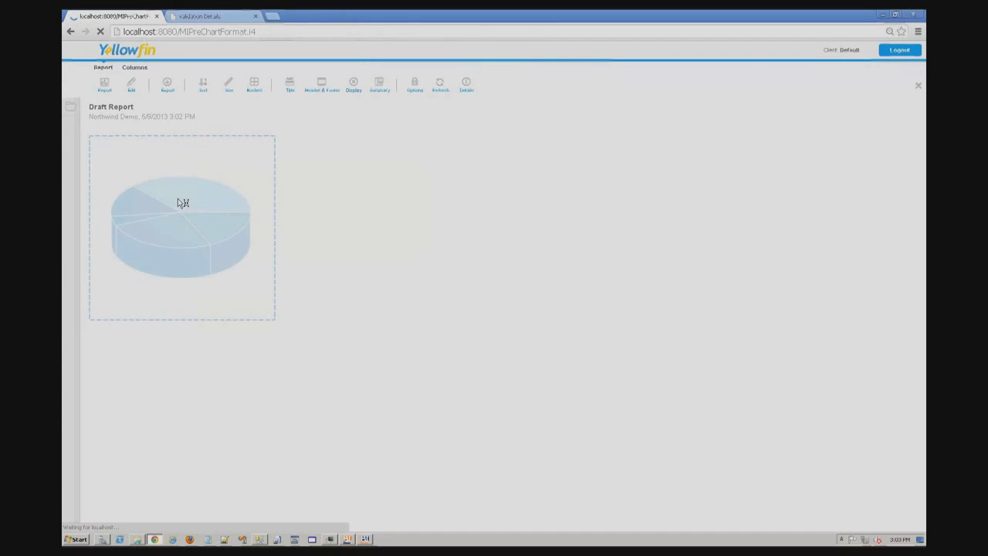
left_click(220, 87)
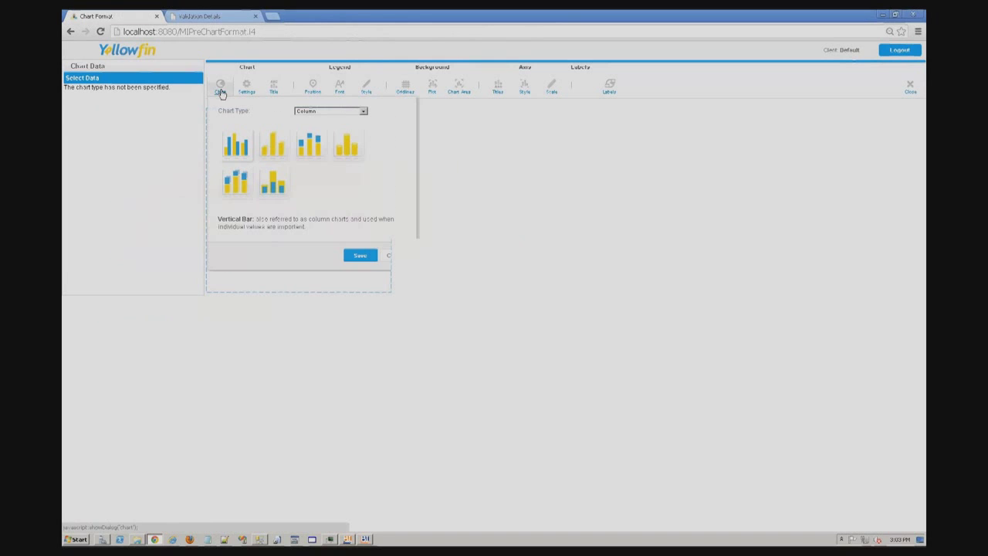
left_click(327, 114)
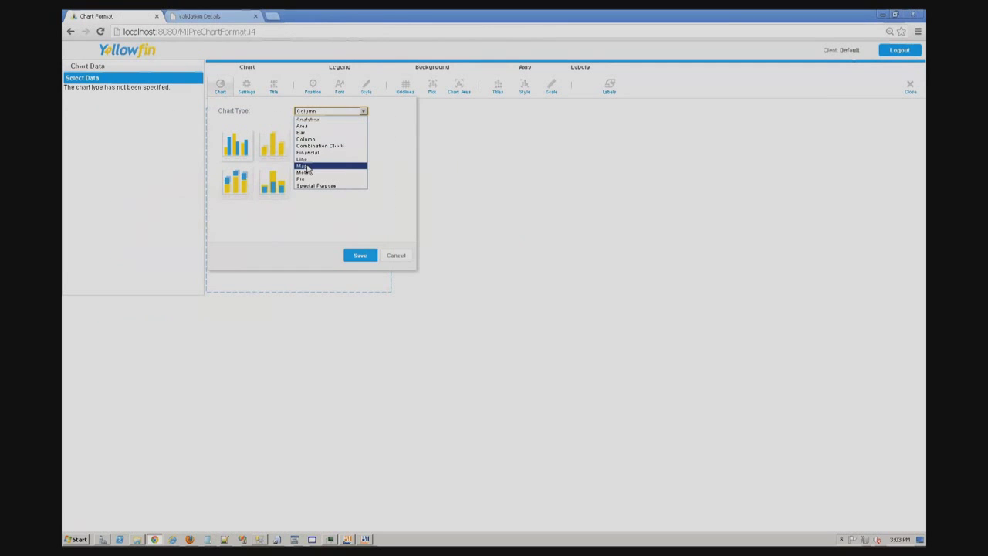
left_click(307, 166)
left_click(274, 151)
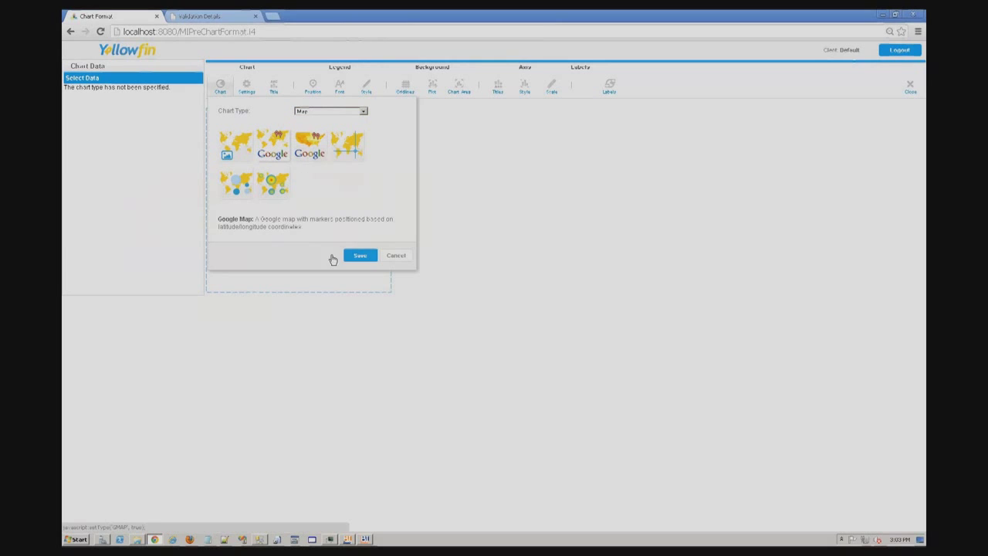
left_click(366, 259)
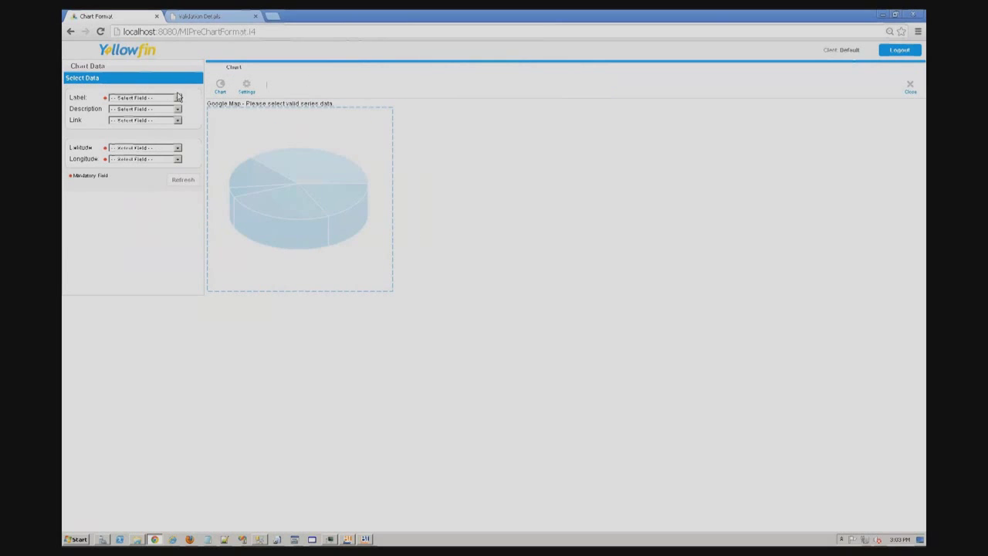
Step: Set the map's label to Order Invoice and its description to Sum Order Sales Amount Net
left_click(177, 98)
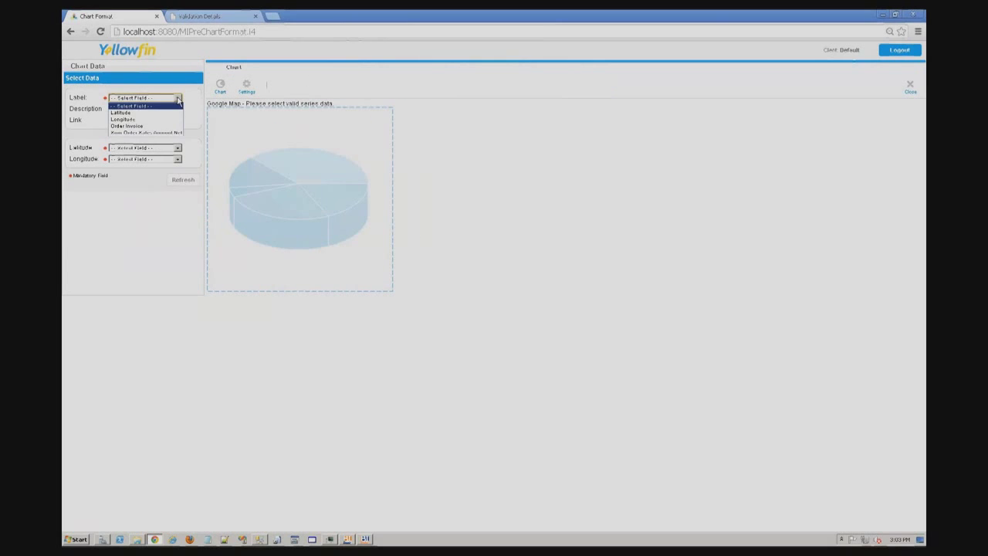
left_click(155, 133)
left_click(176, 102)
left_click(164, 126)
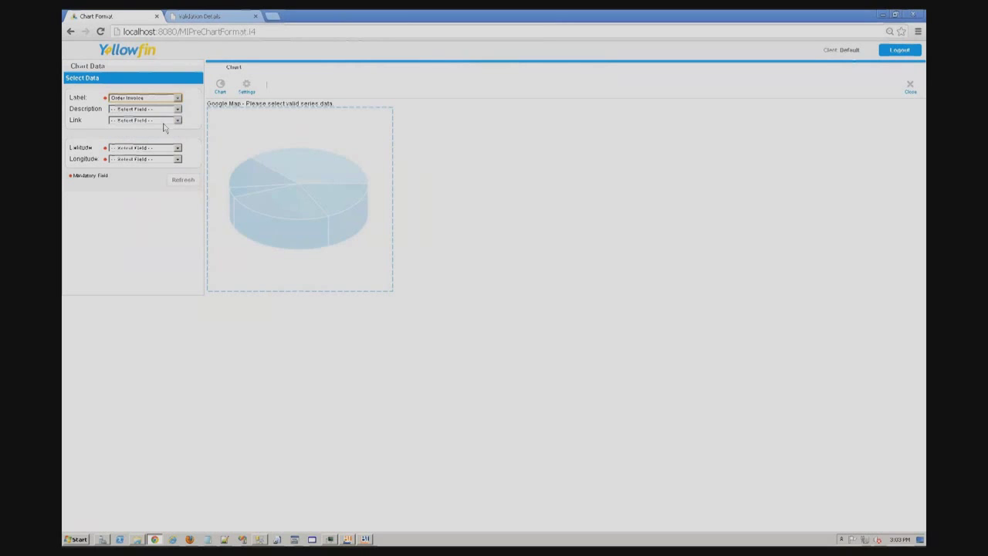
left_click(177, 108)
left_click(157, 148)
Step: Assign the Latitude and Longitude fields as the map coordinates and refresh the map
left_click(177, 148)
left_click(164, 162)
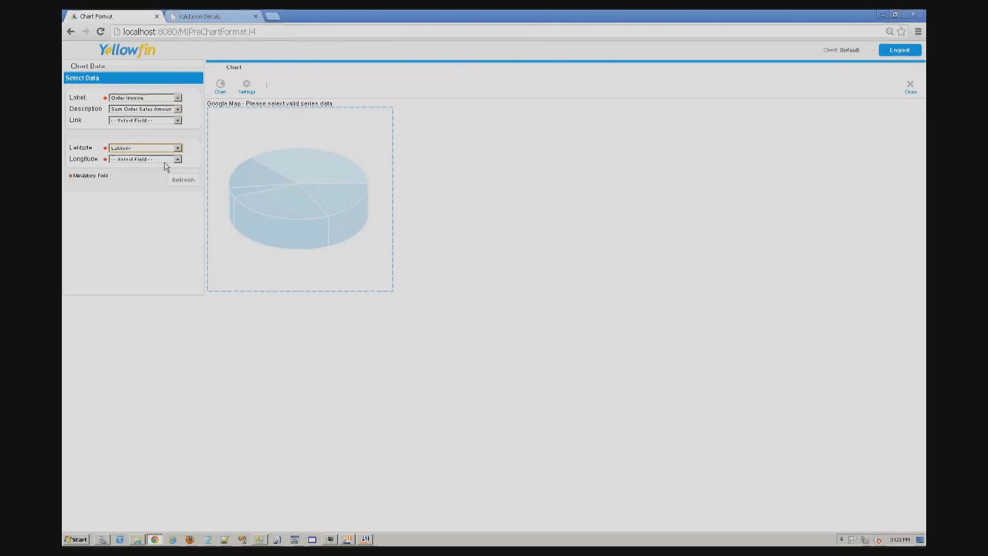
left_click(178, 159)
left_click(166, 179)
left_click(180, 180)
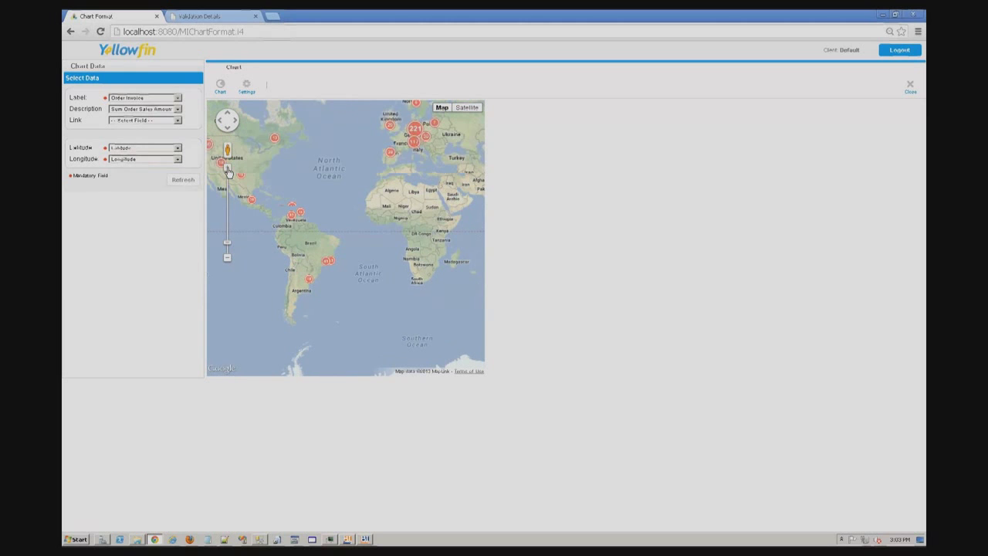
Step: Zoom in on the map and show the details of the marker cluster on Brazil's southeast coast
left_click(228, 169)
left_click(310, 282)
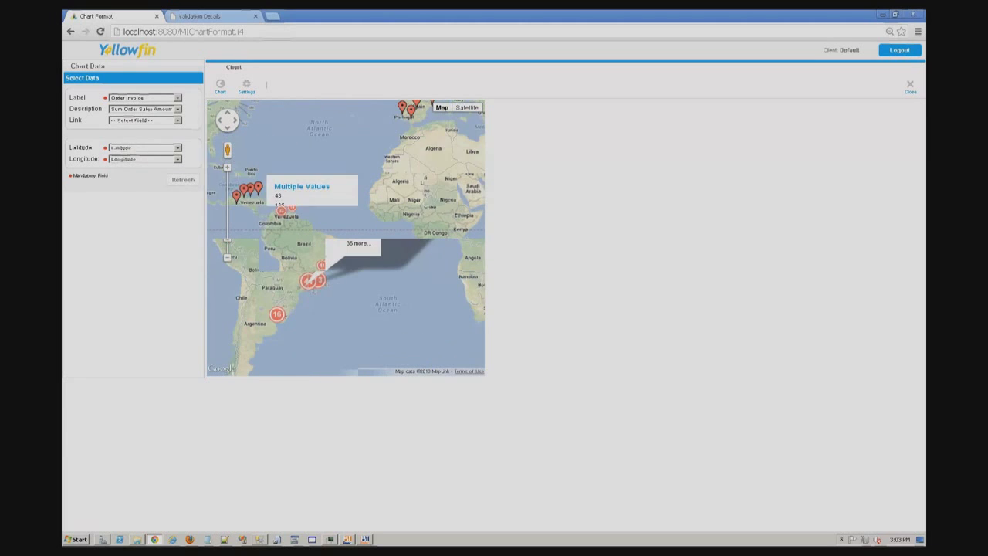